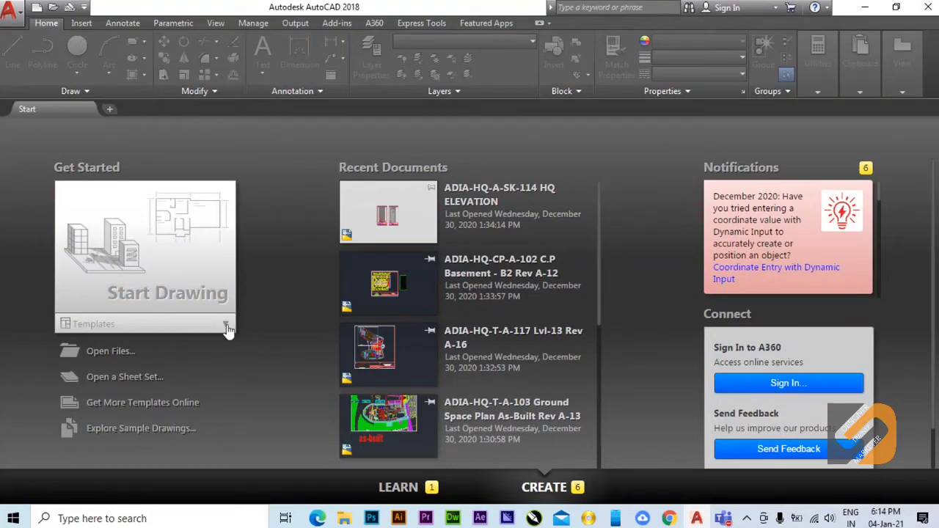
# Look through the available drawing templates and start a new drawing.
pyautogui.click(226, 326)
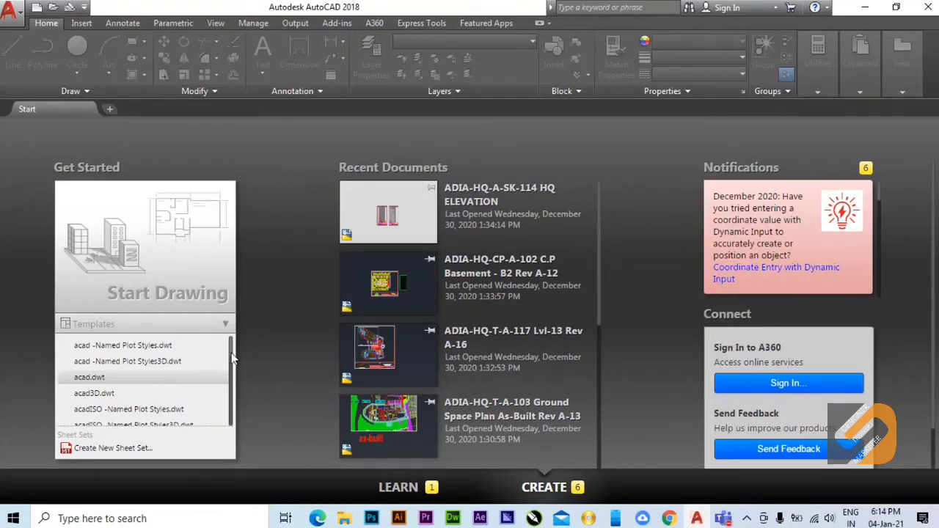
pyautogui.scroll(-1, 231, 357)
pyautogui.scroll(1, 232, 357)
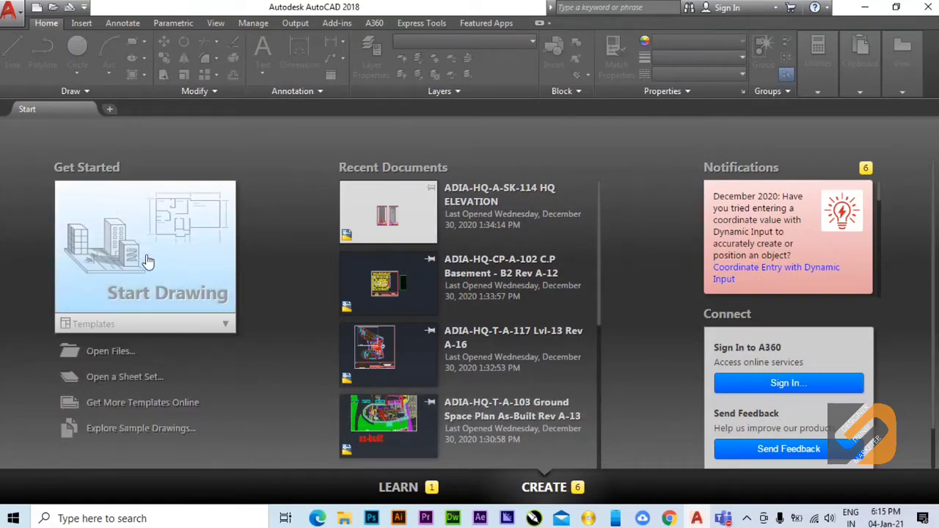
pyautogui.click(147, 261)
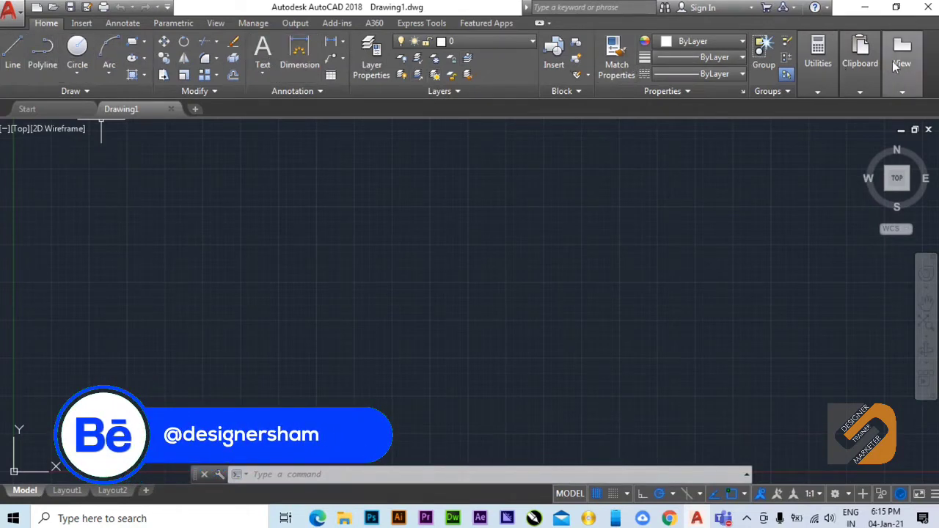
# Examine the ribbon tools for inserting, annotating, parametric constraints, viewing, managing and output, and return to the Home tools.
pyautogui.click(819, 55)
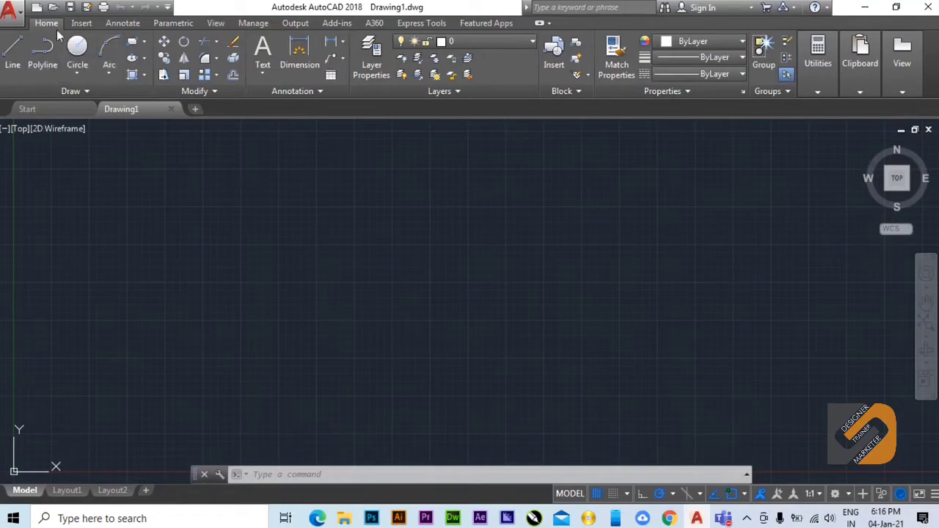
pyautogui.click(84, 23)
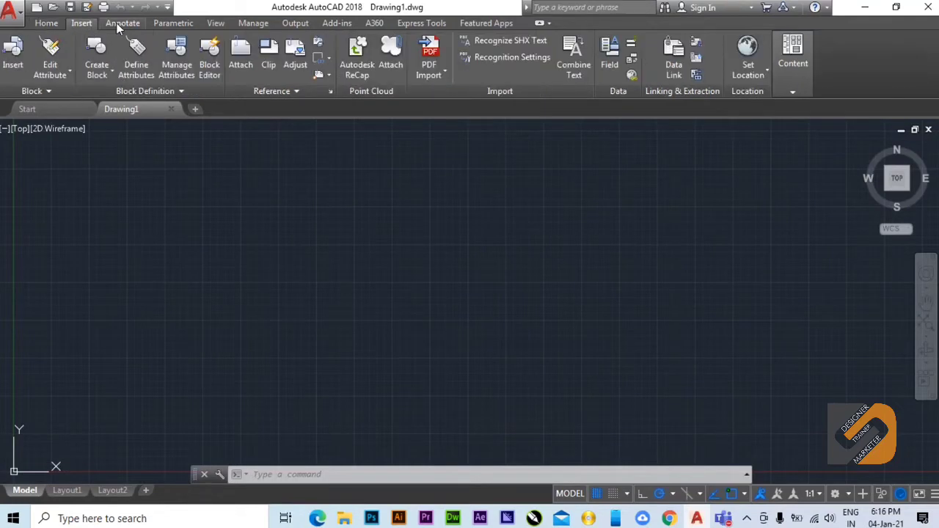
pyautogui.click(122, 22)
pyautogui.click(173, 23)
pyautogui.click(216, 23)
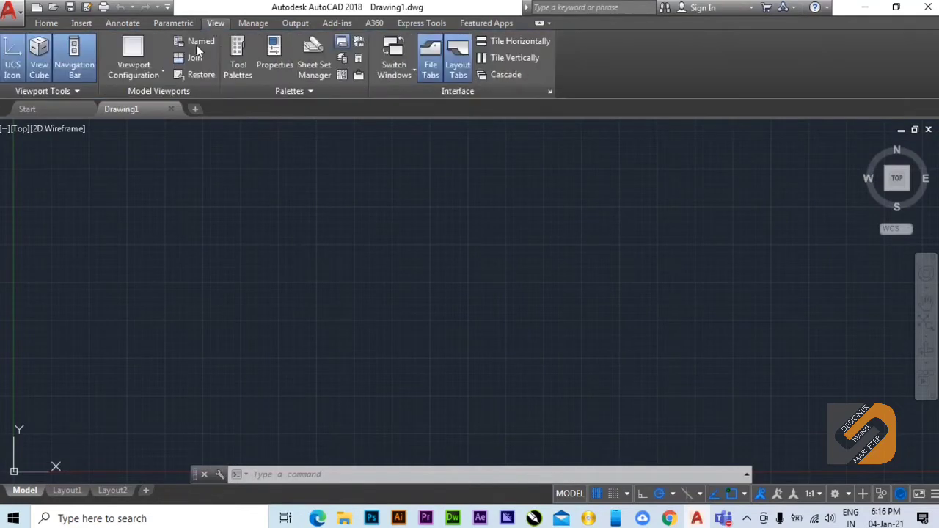
pyautogui.click(253, 23)
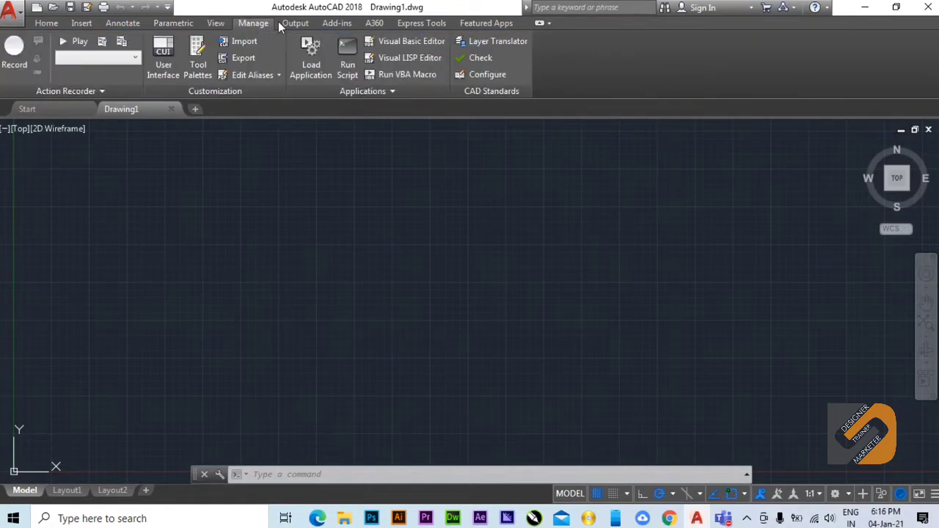
pyautogui.click(295, 23)
pyautogui.click(45, 24)
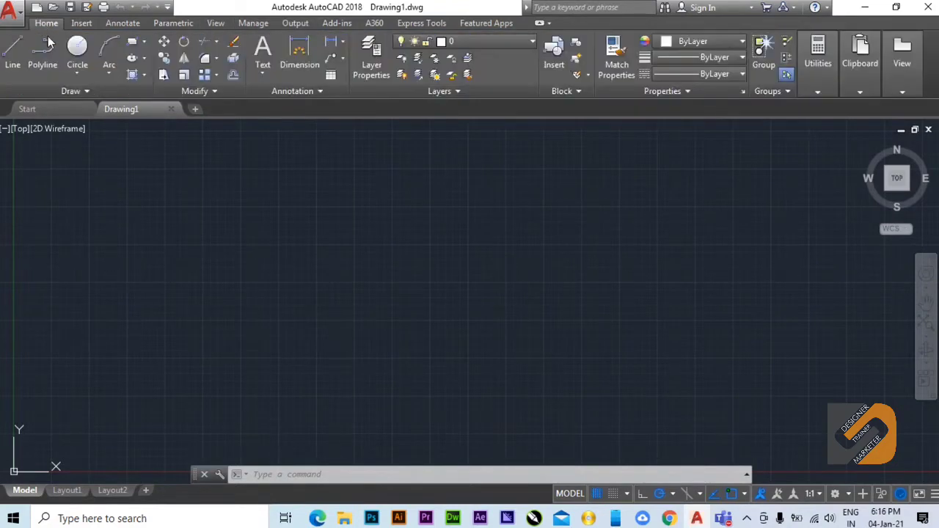
pyautogui.click(80, 24)
pyautogui.click(123, 23)
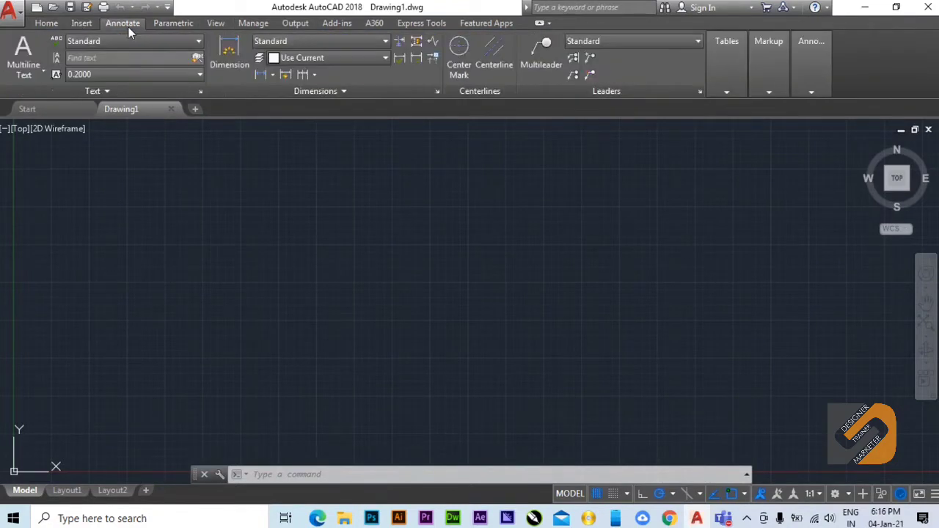
pyautogui.click(167, 25)
pyautogui.click(49, 24)
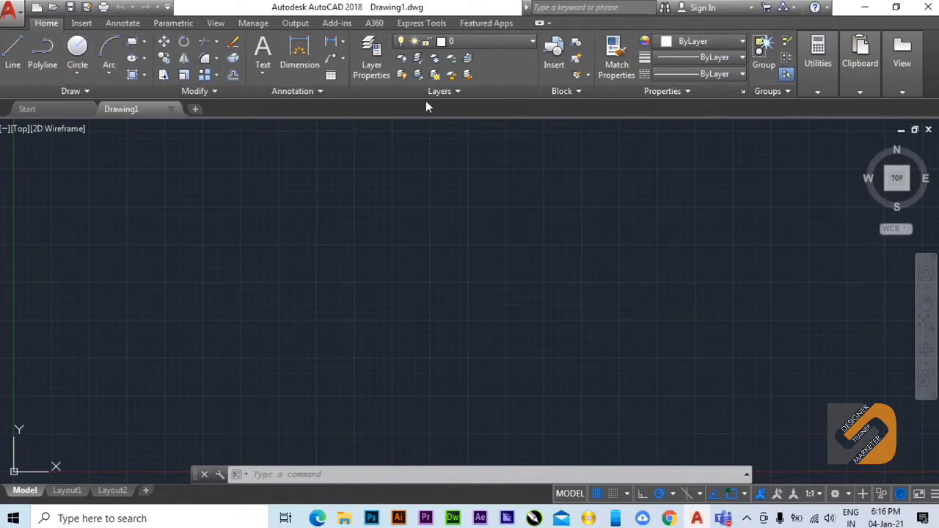
# Add the 3D Tools set to the ribbon, view its modeling commands, and return to the Home tools.
pyautogui.rightClick(119, 76)
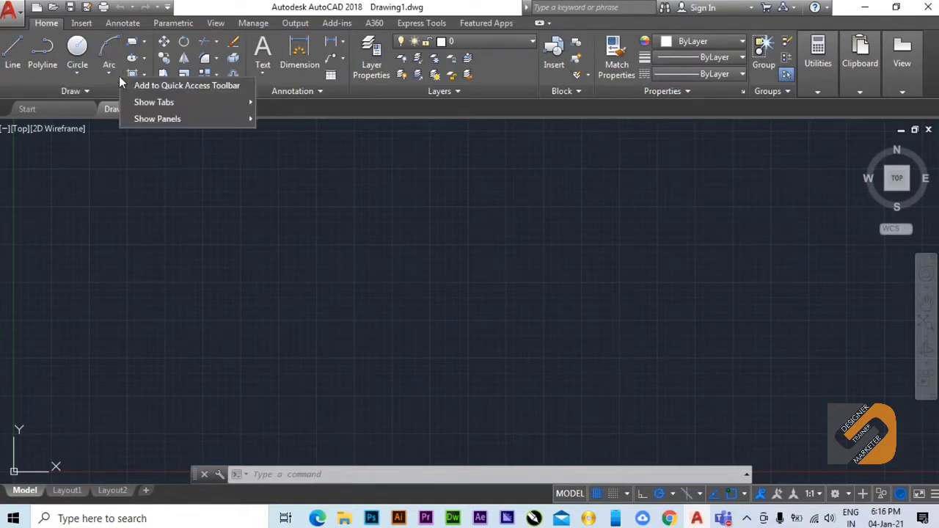
pyautogui.moveTo(170, 102)
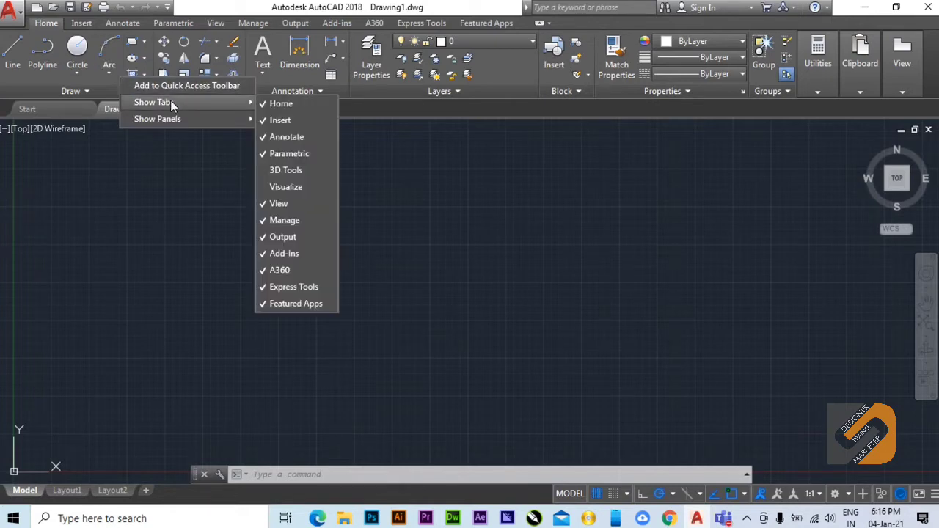
pyautogui.moveTo(213, 127)
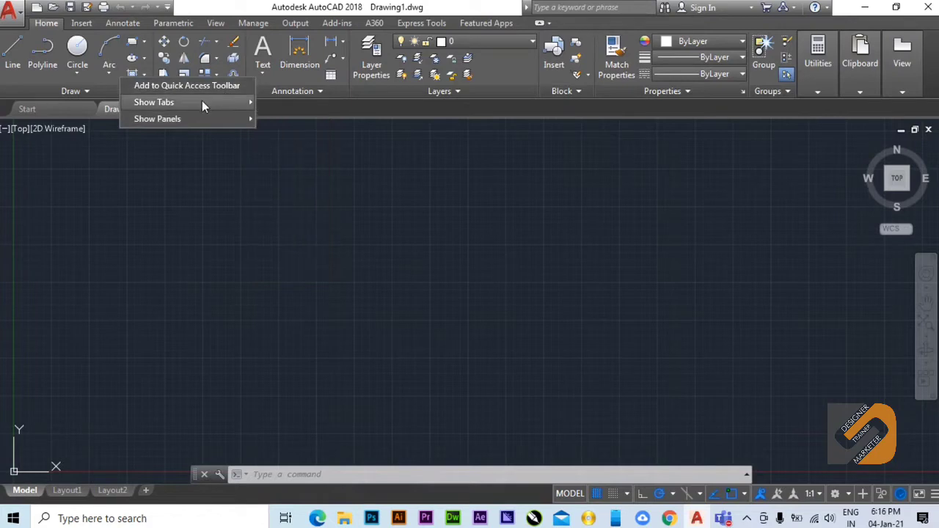
pyautogui.moveTo(203, 106)
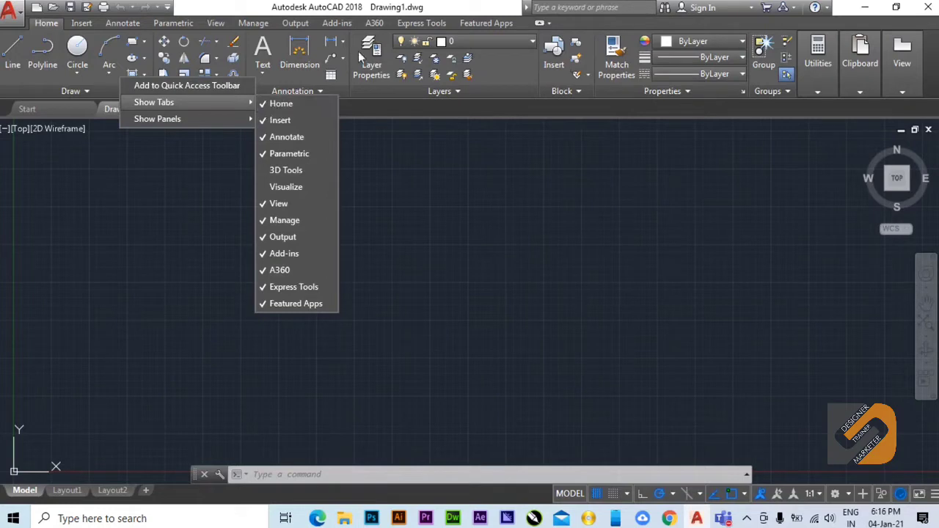
pyautogui.click(278, 171)
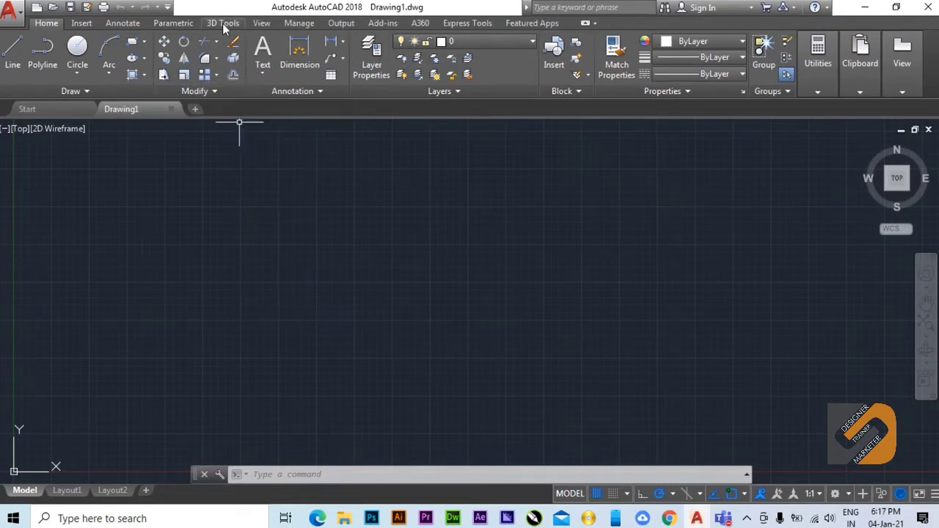
pyautogui.click(224, 25)
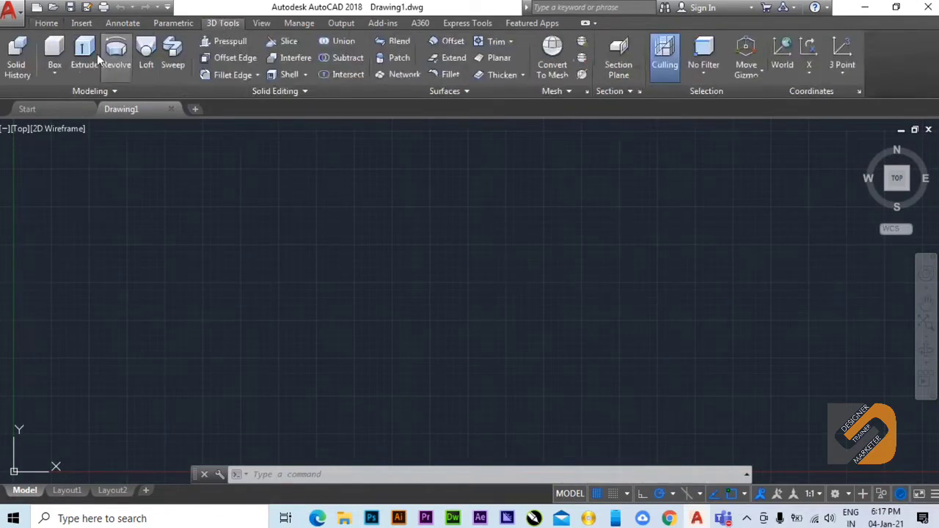
pyautogui.click(44, 23)
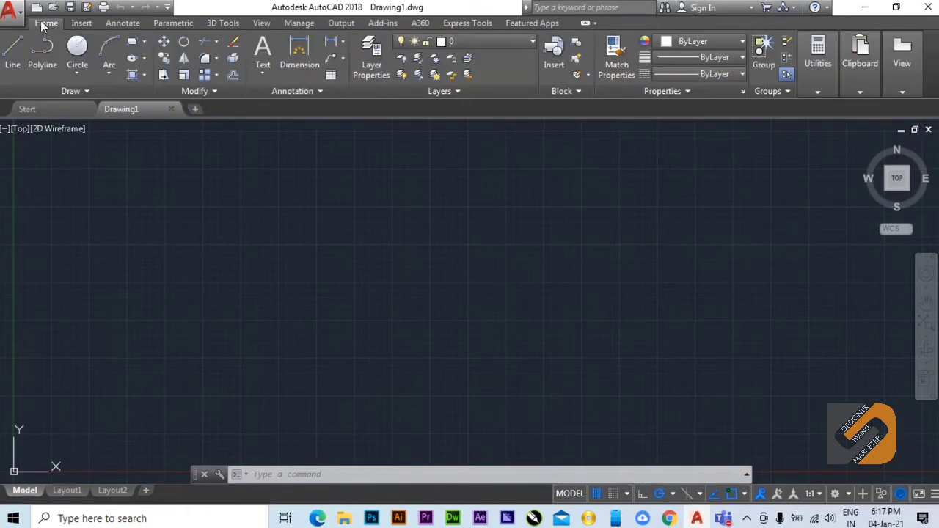
# Remove the 3D Tools set from the ribbon.
pyautogui.rightClick(121, 75)
pyautogui.moveTo(151, 102)
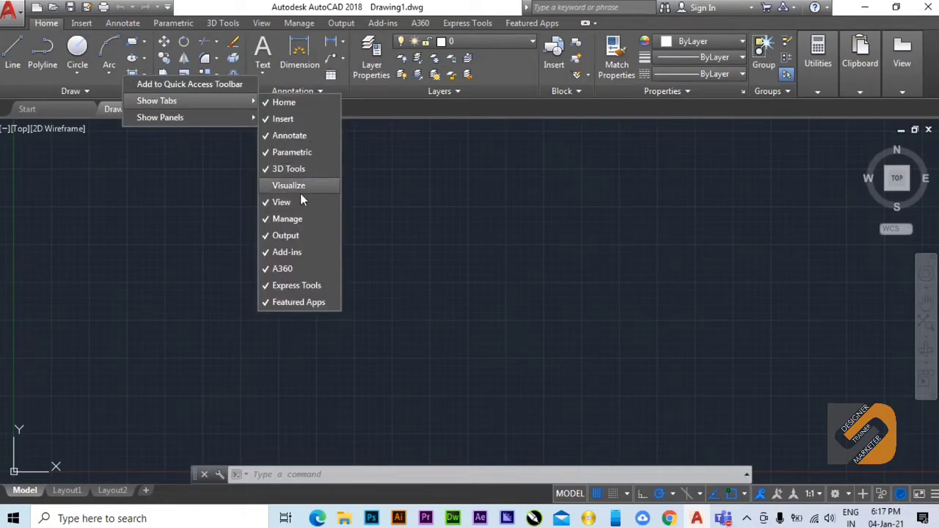
pyautogui.click(294, 171)
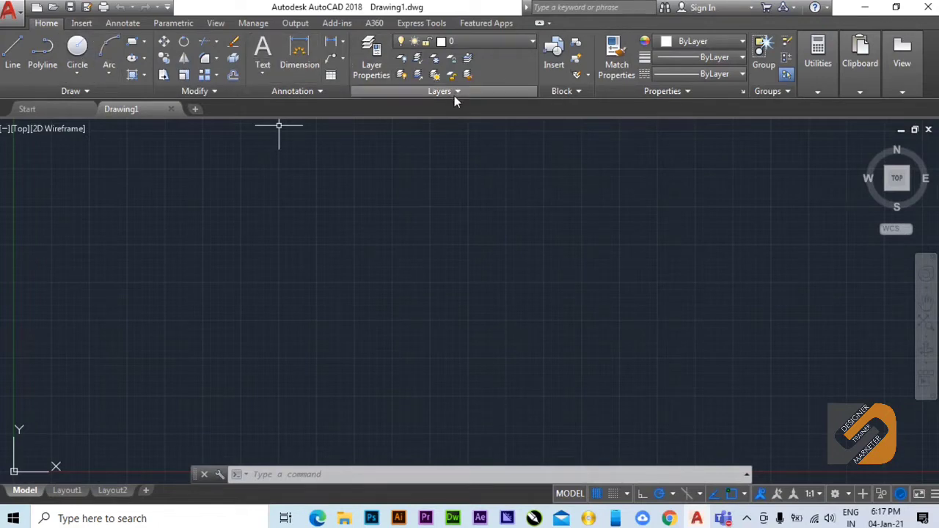
# Examine which ribbon tabs and panels can be shown for the Home, Insert and Annotate tool sets.
pyautogui.rightClick(104, 82)
pyautogui.moveTo(230, 108)
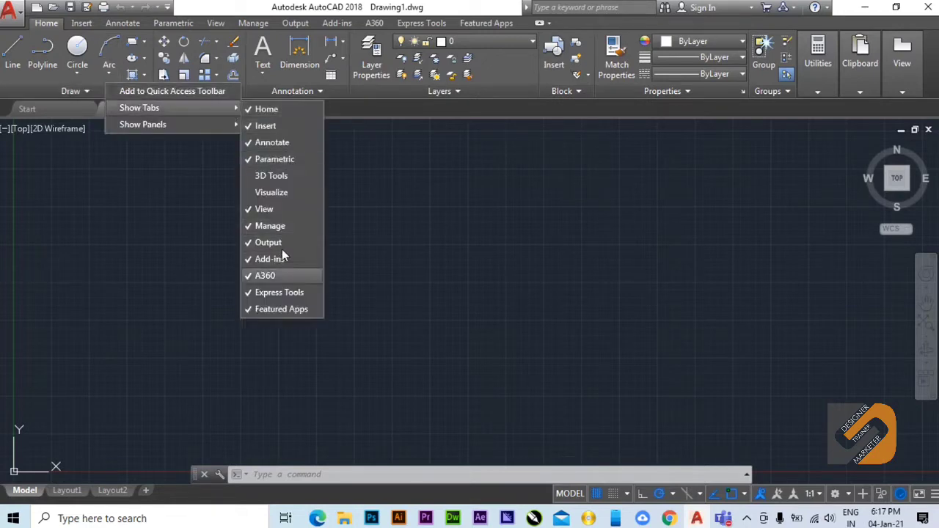
pyautogui.moveTo(158, 127)
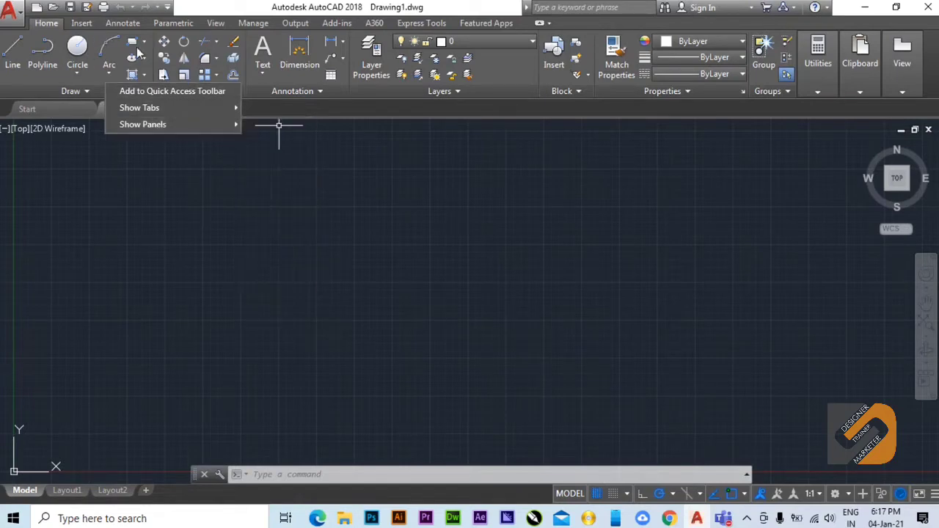
pyautogui.click(82, 24)
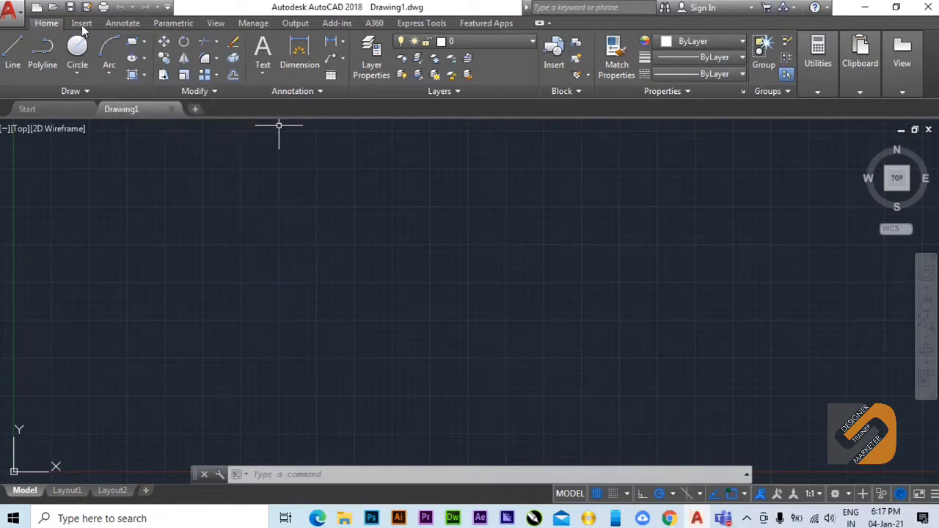
pyautogui.click(81, 25)
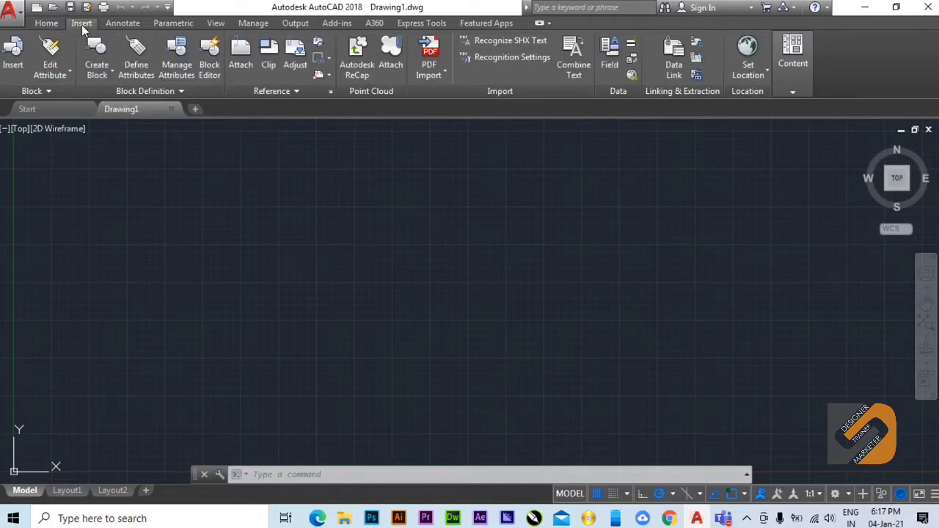
pyautogui.rightClick(114, 81)
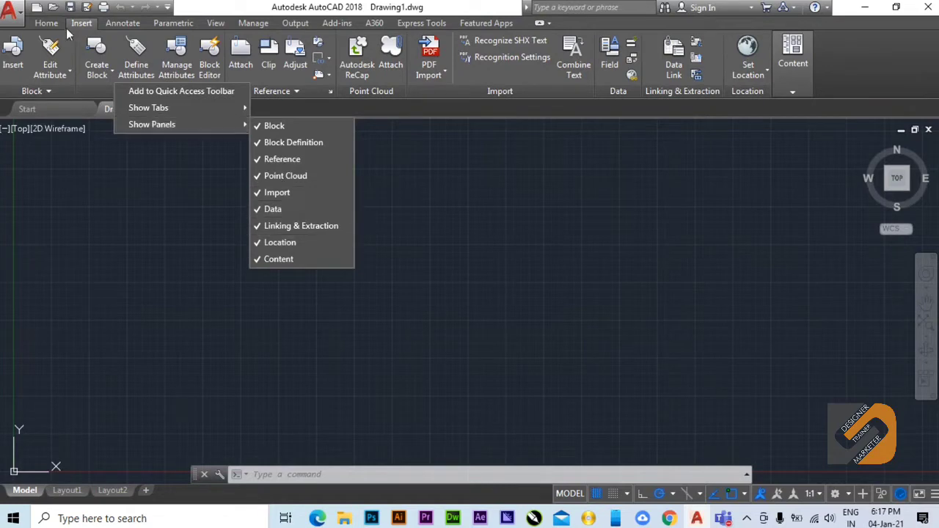
pyautogui.click(119, 23)
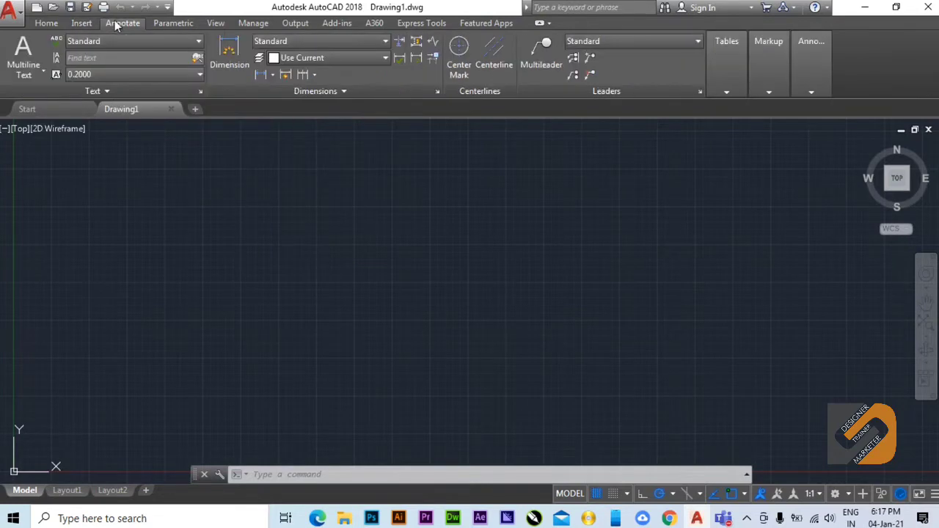
pyautogui.rightClick(234, 77)
pyautogui.moveTo(308, 121)
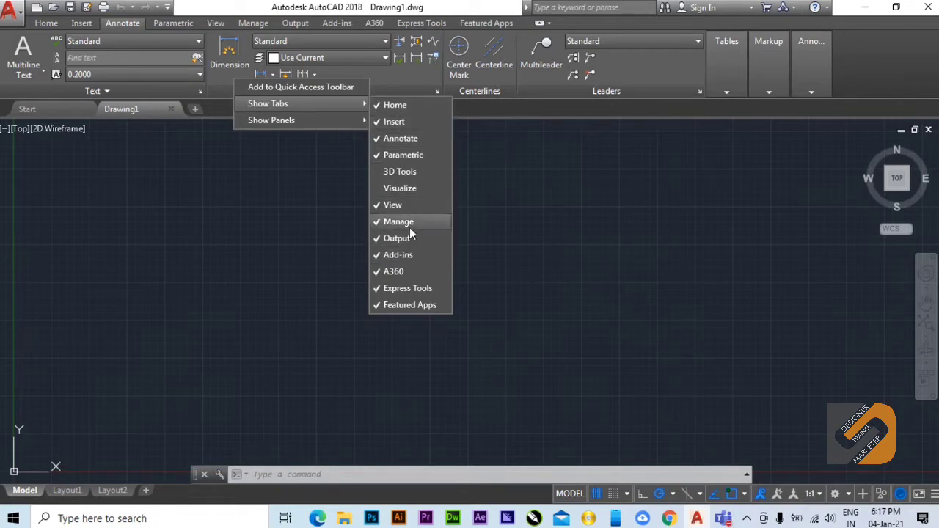
pyautogui.click(48, 23)
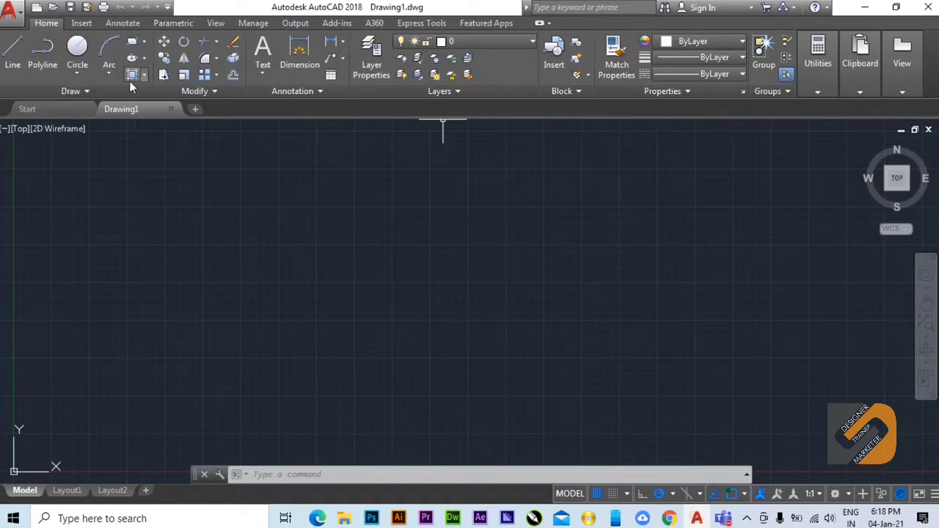
# Preview the drawing's model and layout spaces, and inspect the model space around the coordinate origin at different zoom levels.
pyautogui.moveTo(131, 115)
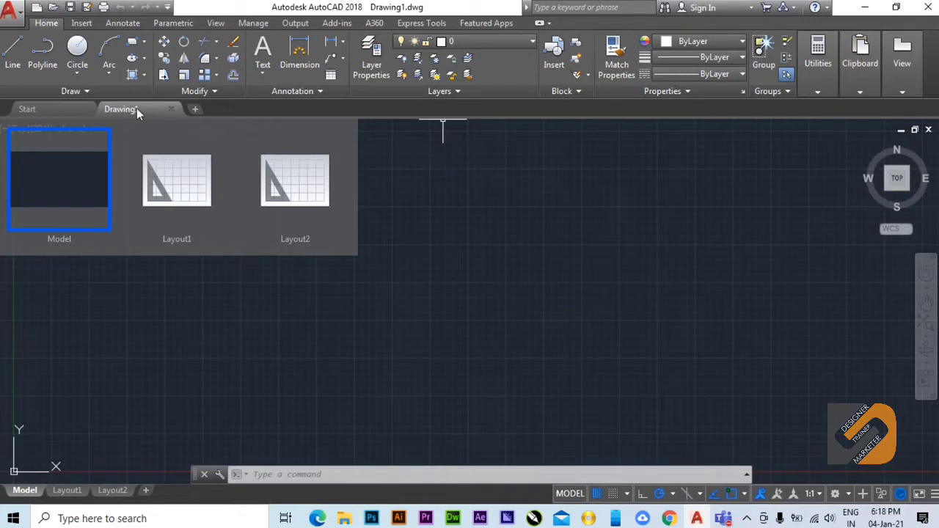
pyautogui.moveTo(74, 198)
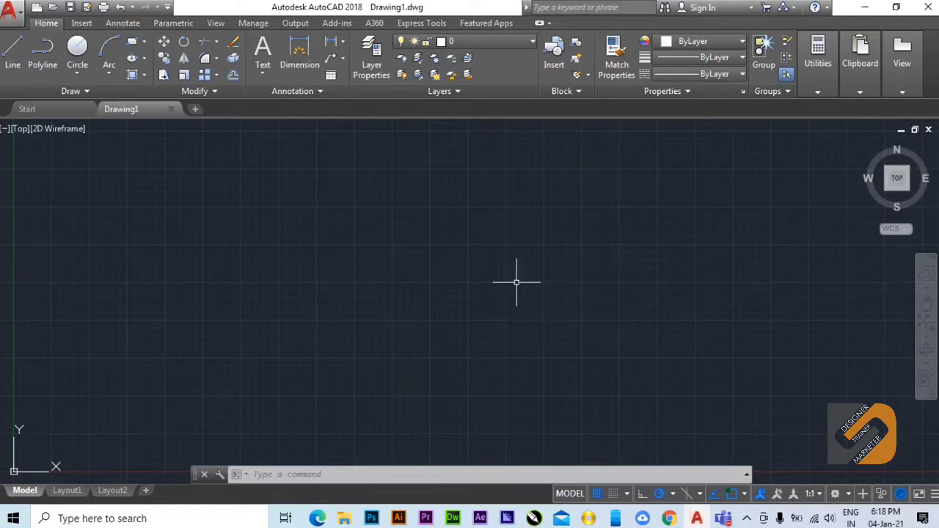
pyautogui.scroll(-10, 428, 274)
pyautogui.scroll(-10, 346, 325)
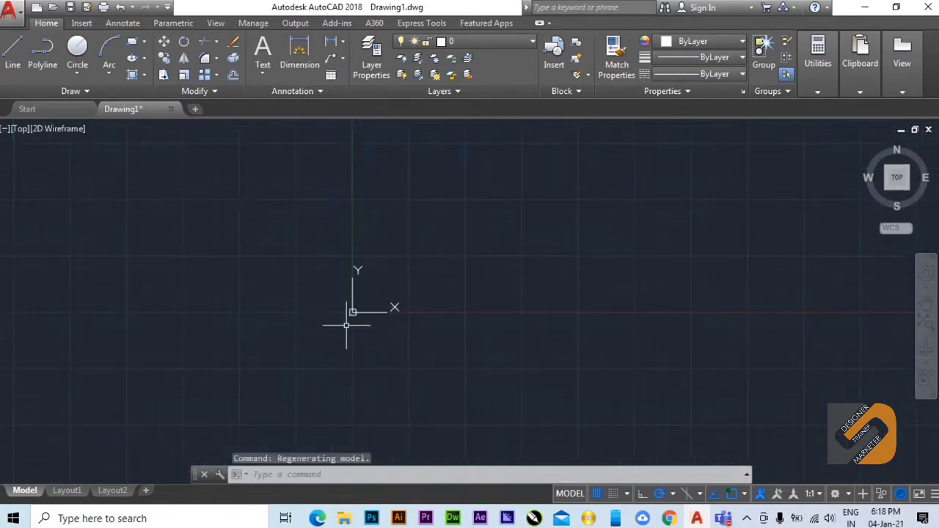
pyautogui.scroll(-5, 346, 325)
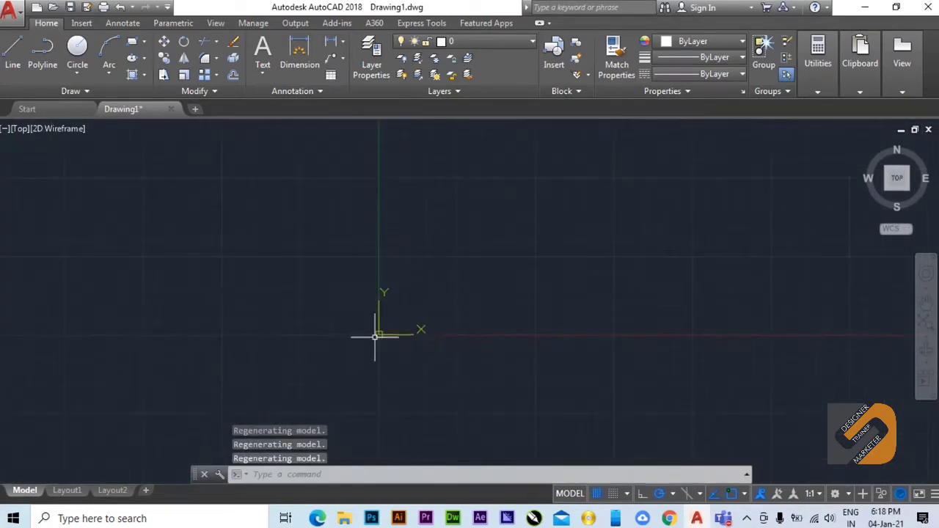
pyautogui.scroll(9, 403, 321)
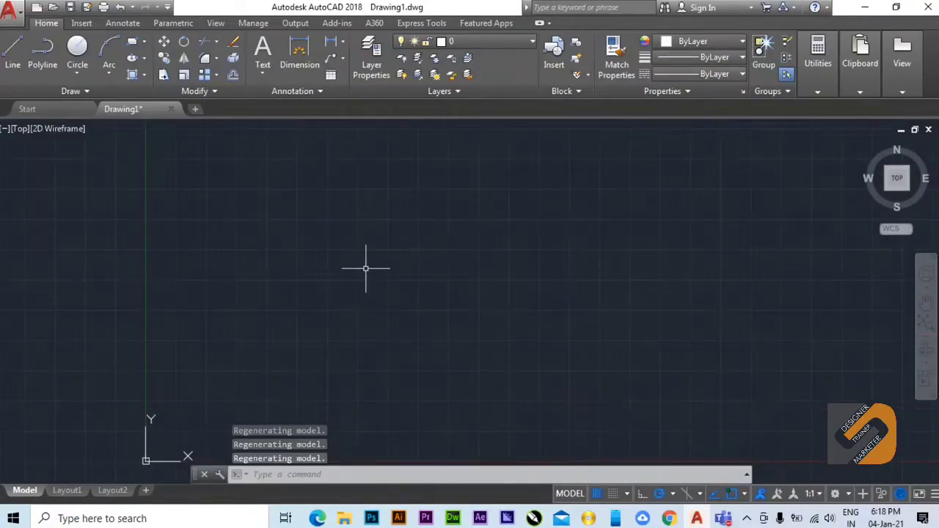
pyautogui.scroll(-6, 366, 268)
pyautogui.scroll(5, 384, 332)
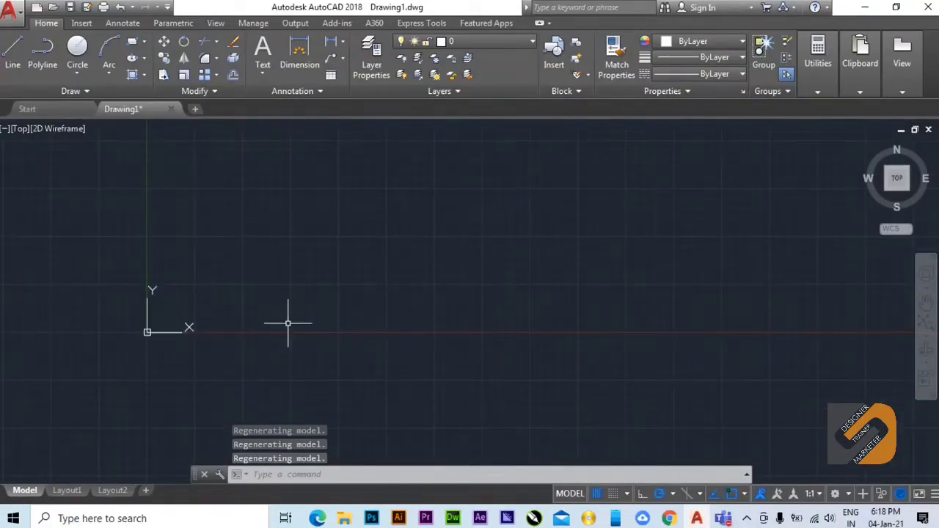
pyautogui.scroll(-5, 375, 334)
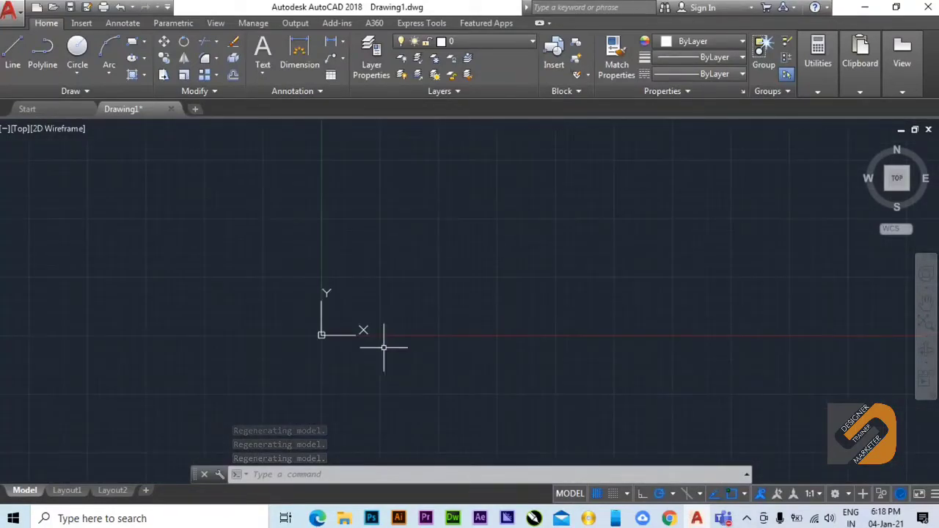
pyautogui.moveTo(431, 318)
pyautogui.mouseDown(button='middle')
pyautogui.moveTo(289, 365)
pyautogui.moveTo(196, 382)
pyautogui.moveTo(174, 405)
pyautogui.mouseUp(button='middle')
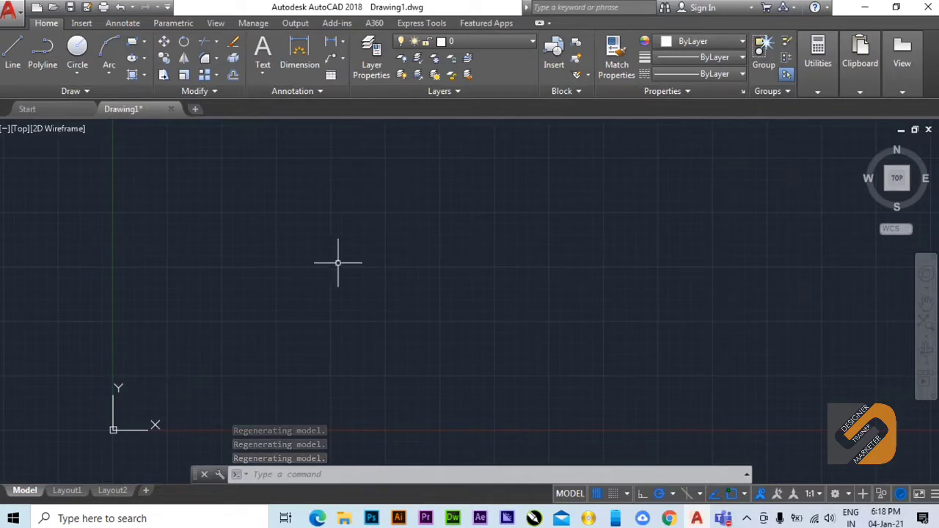
# Examine the empty model space grid around the coordinate origin at several zoom levels and positions.
pyautogui.scroll(-5, 340, 265)
pyautogui.scroll(-3, 369, 270)
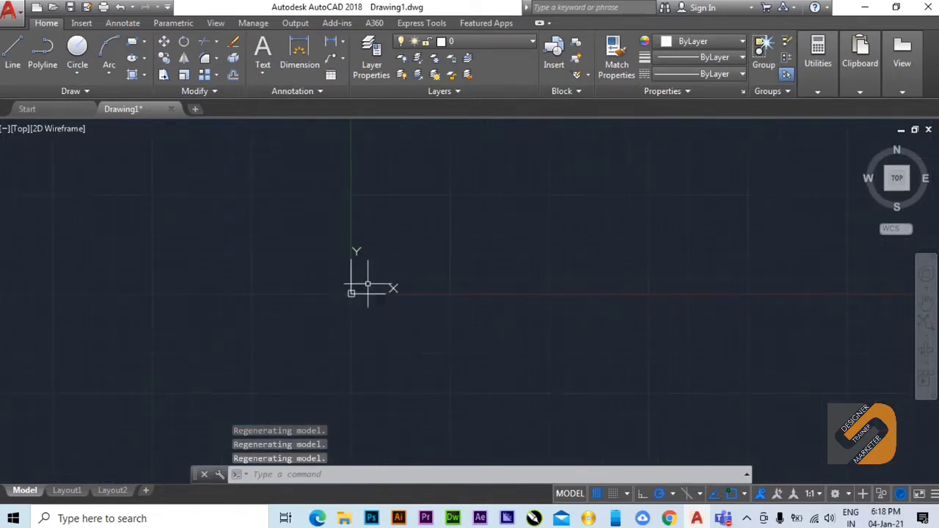
pyautogui.moveTo(447, 271); pyautogui.dragTo(355, 349, button='middle')
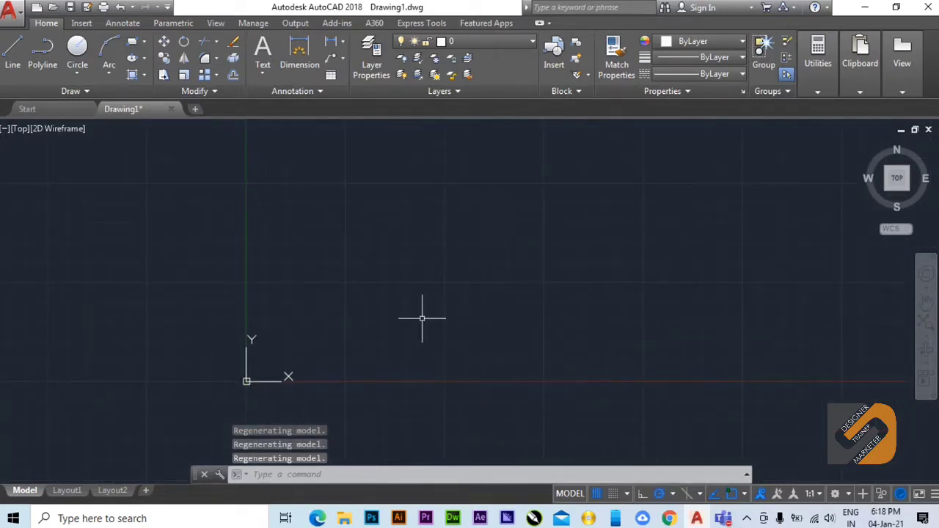
pyautogui.scroll(-6, 275, 350)
pyautogui.moveTo(415, 247); pyautogui.dragTo(356, 275, button='middle')
pyautogui.moveTo(232, 350); pyautogui.dragTo(282, 285, button='middle')
pyautogui.scroll(4, 267, 323)
pyautogui.scroll(6, 249, 288)
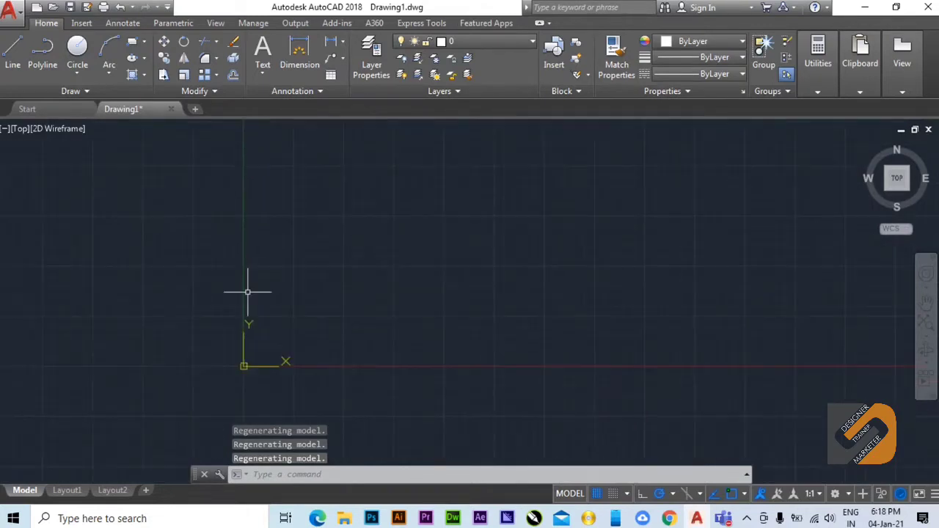
pyautogui.moveTo(283, 326); pyautogui.dragTo(320, 281, button='middle')
pyautogui.scroll(3, 293, 301)
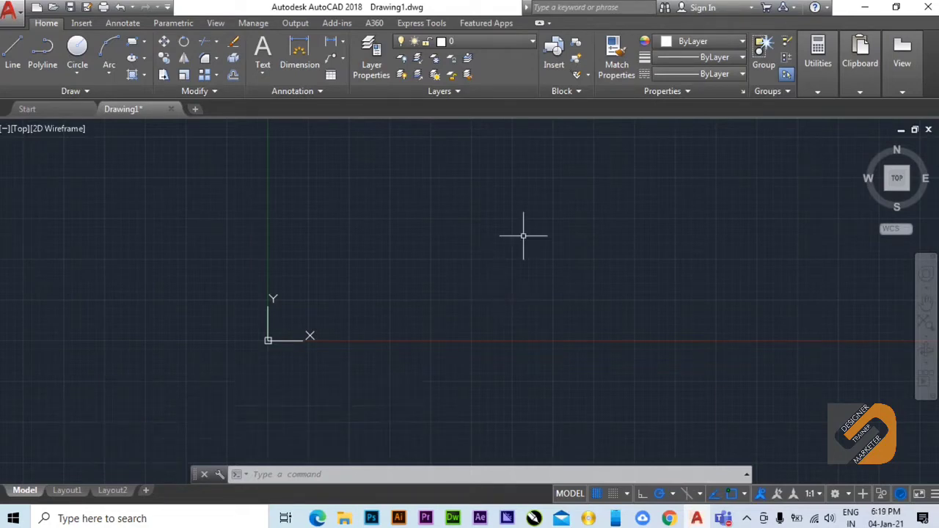
pyautogui.moveTo(524, 235); pyautogui.dragTo(383, 325, button='middle')
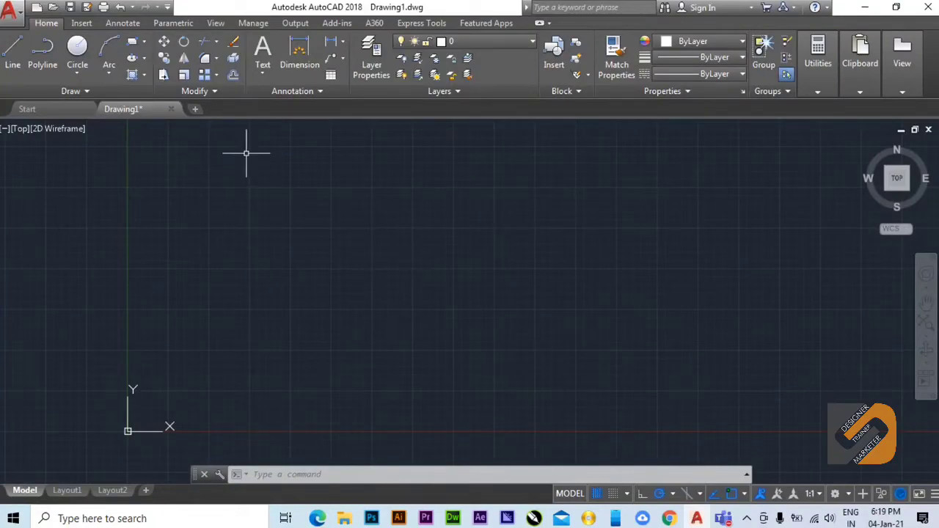
pyautogui.scroll(-4, 331, 287)
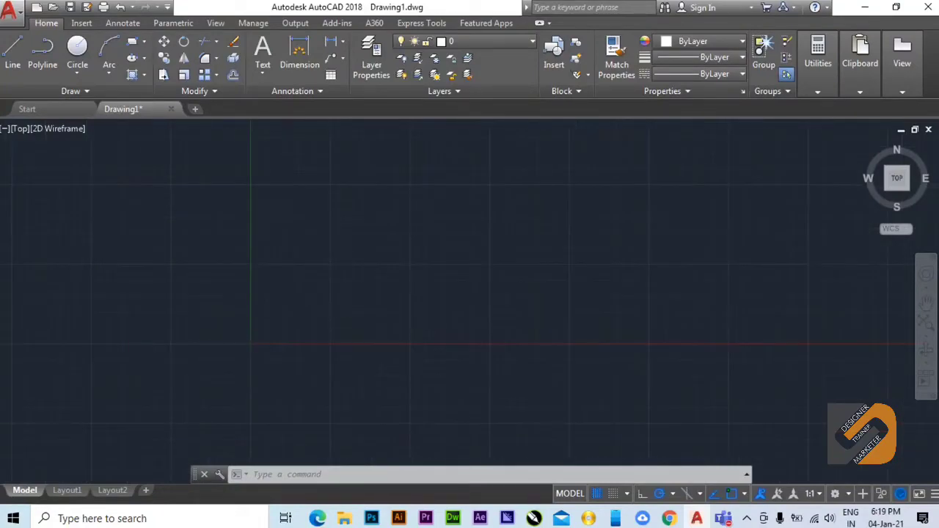
pyautogui.scroll(-5, 356, 290)
pyautogui.moveTo(410, 254); pyautogui.dragTo(296, 333, button='middle')
pyautogui.scroll(-4, 347, 281)
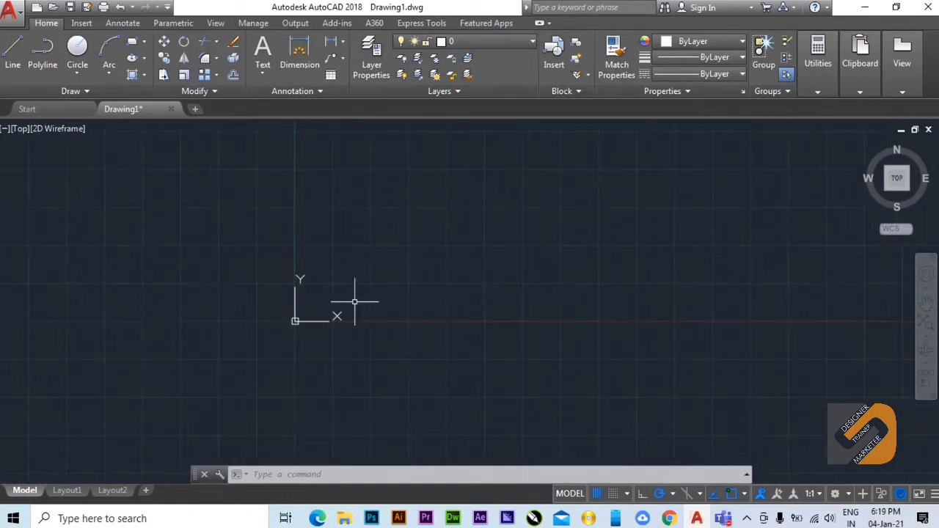
pyautogui.scroll(-5, 392, 279)
pyautogui.scroll(6, 439, 250)
pyautogui.scroll(-4, 327, 318)
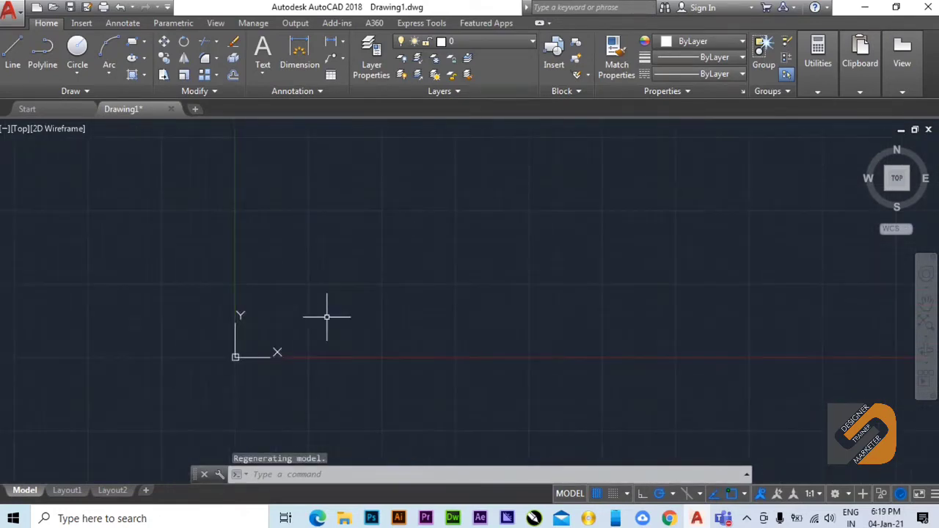
pyautogui.scroll(2, 353, 275)
pyautogui.moveTo(346, 287); pyautogui.dragTo(384, 221, button='middle')
pyautogui.scroll(2, 432, 203)
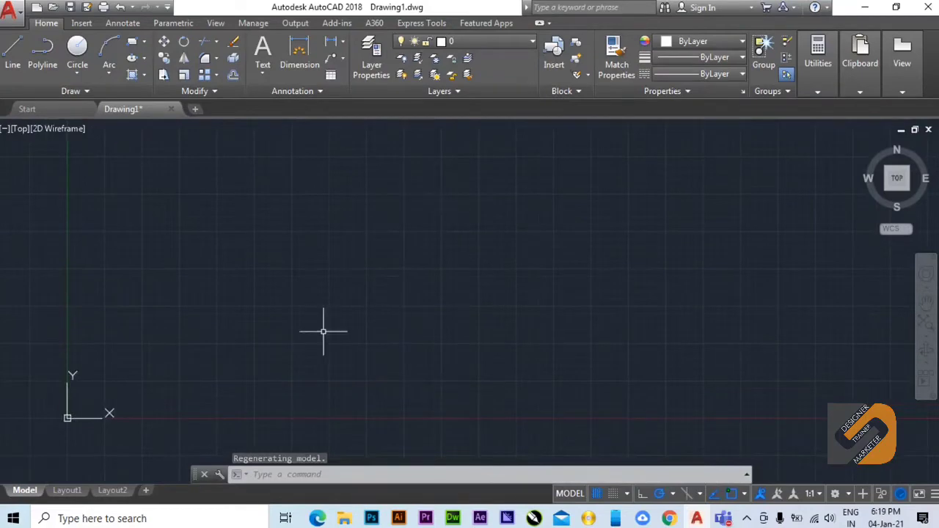
pyautogui.moveTo(323, 332); pyautogui.dragTo(469, 248, button='middle')
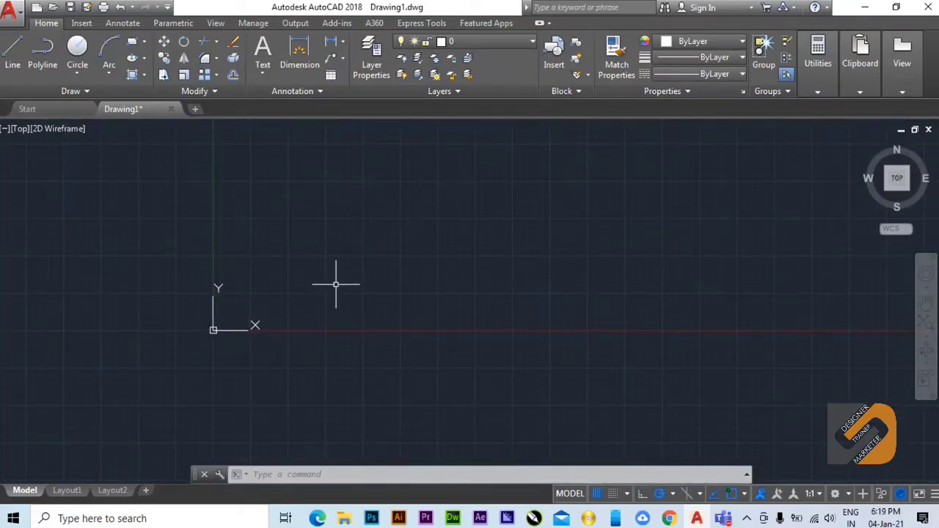
# Examine the coordinate system icon, its X and Y axes and the origin point where they meet.
pyautogui.scroll(2, 199, 329)
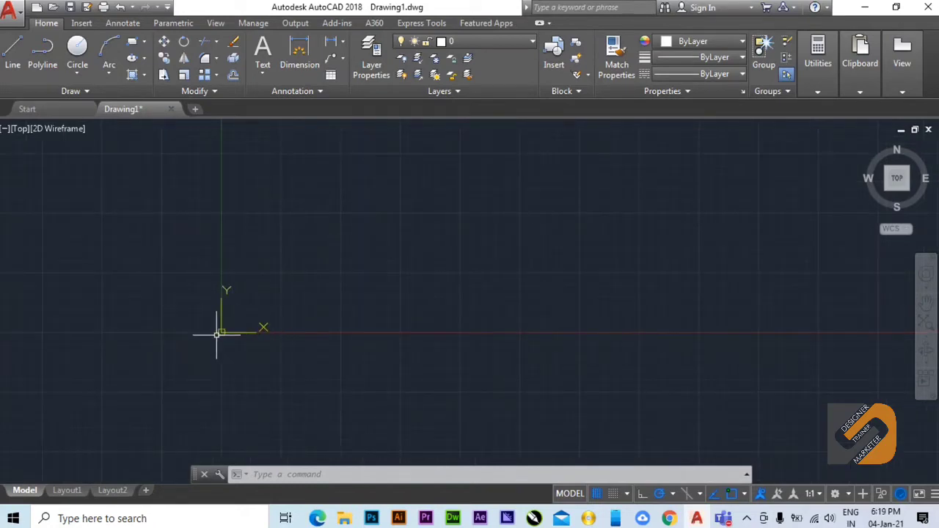
pyautogui.moveTo(216, 335); pyautogui.dragTo(257, 315, button='middle')
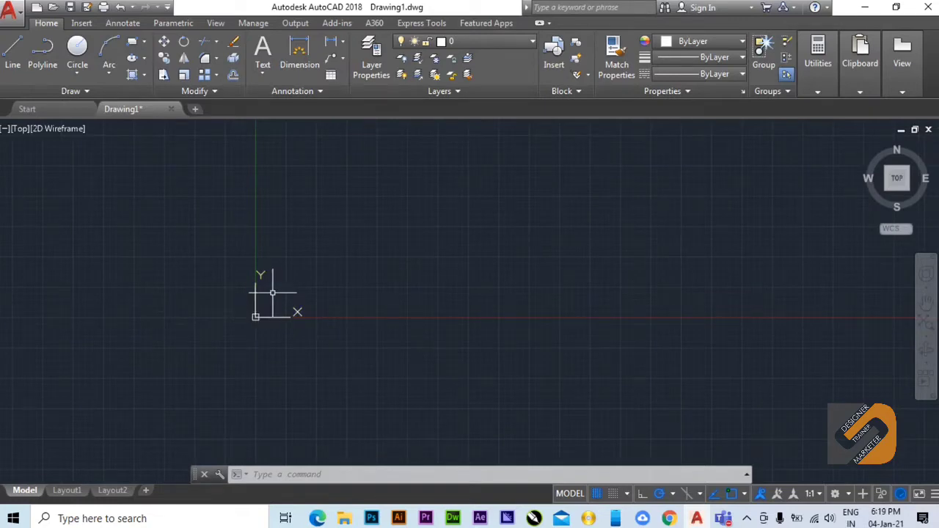
pyautogui.moveTo(301, 280); pyautogui.dragTo(316, 291, button='middle')
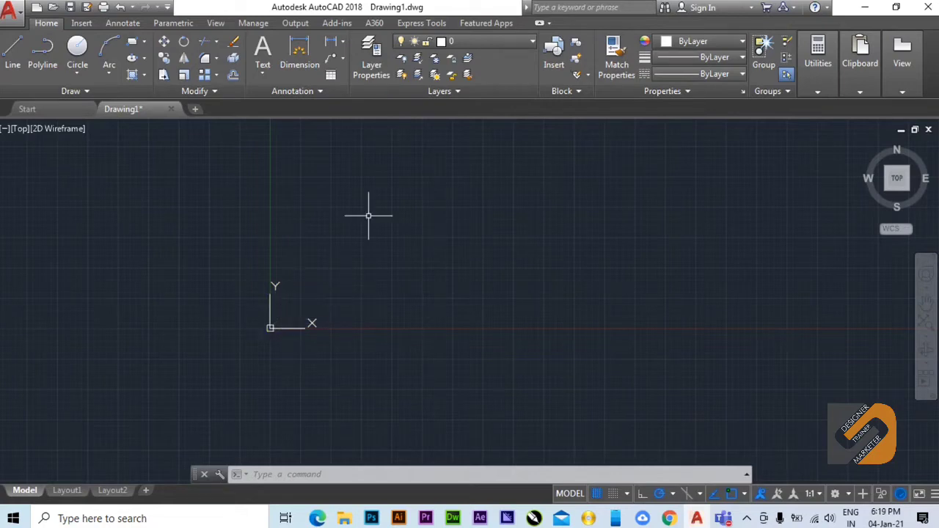
pyautogui.moveTo(338, 233)
pyautogui.mouseDown(button='middle')
pyautogui.moveTo(340, 258)
pyautogui.moveTo(297, 306)
pyautogui.mouseUp(button='middle')
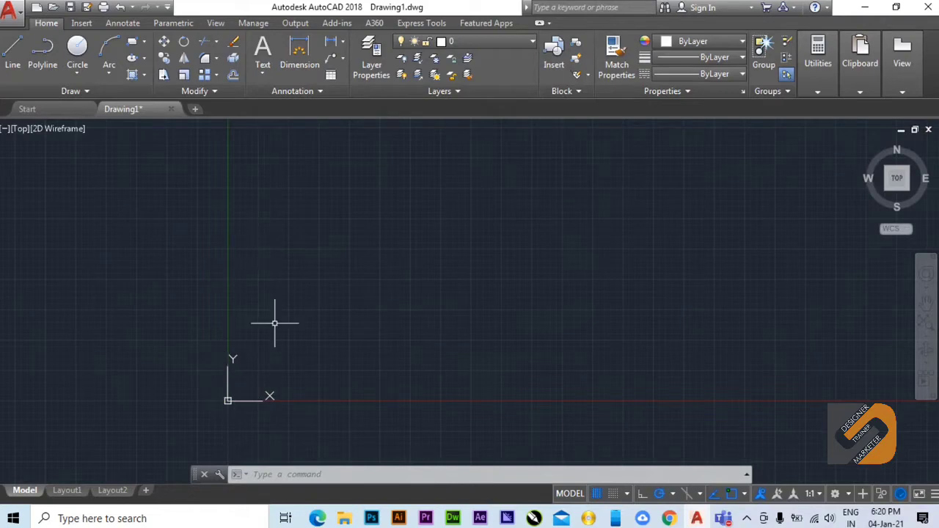
pyautogui.moveTo(275, 324); pyautogui.dragTo(248, 295, button='middle')
pyautogui.scroll(5, 205, 387)
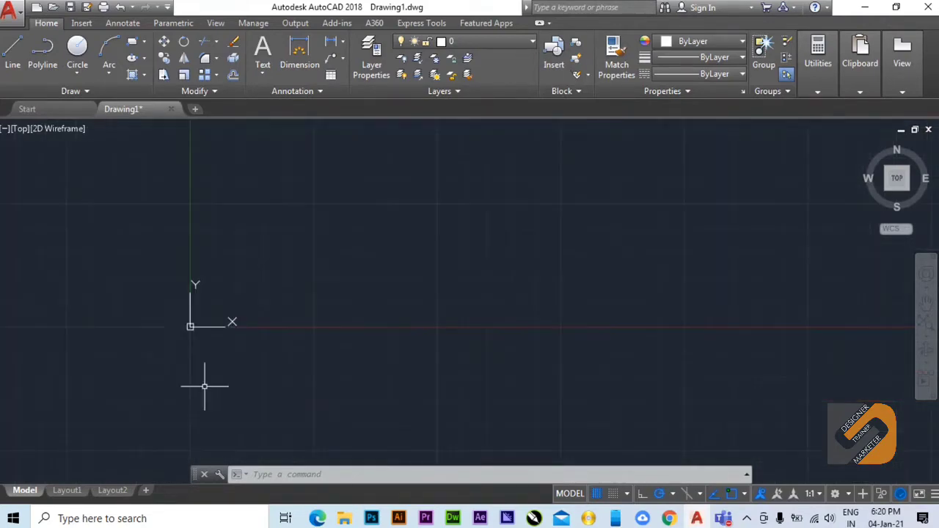
pyautogui.scroll(2, 170, 335)
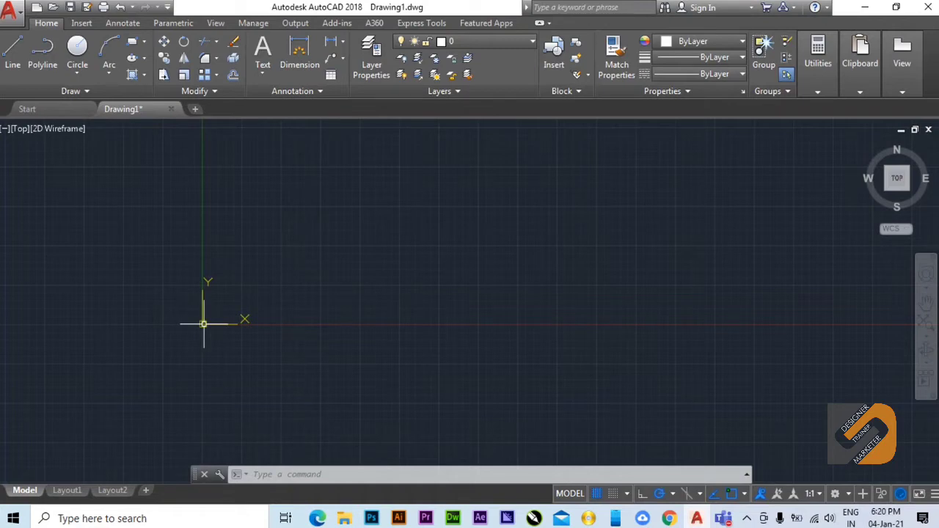
pyautogui.moveTo(264, 271); pyautogui.dragTo(252, 310, button='middle')
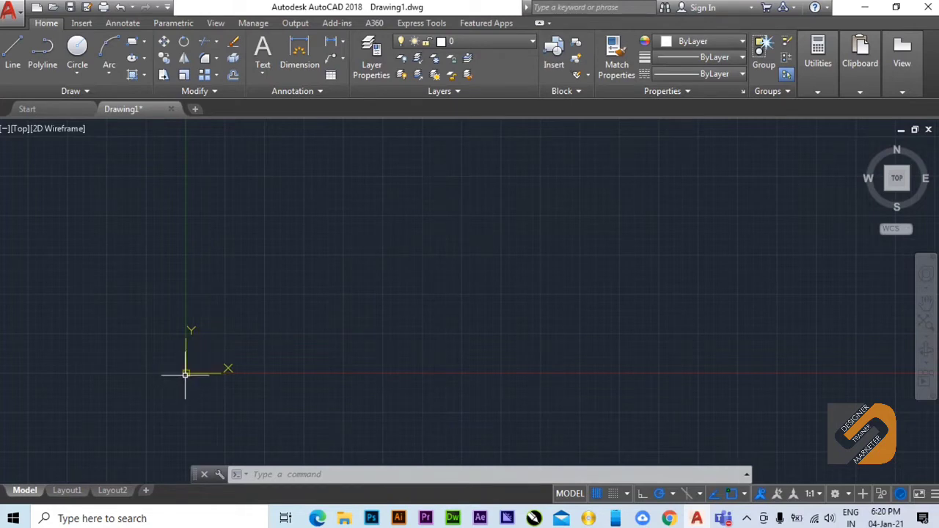
pyautogui.click(186, 373)
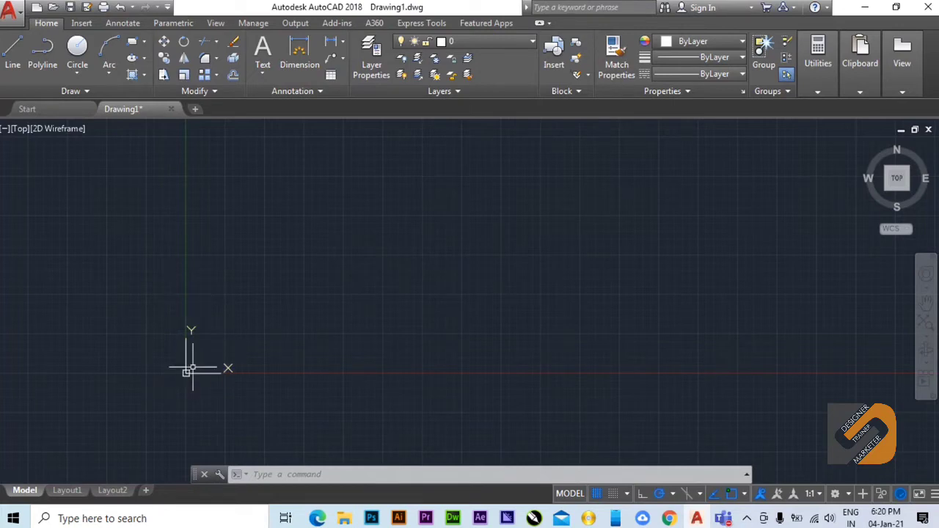
pyautogui.moveTo(209, 355); pyautogui.dragTo(140, 406, button='middle')
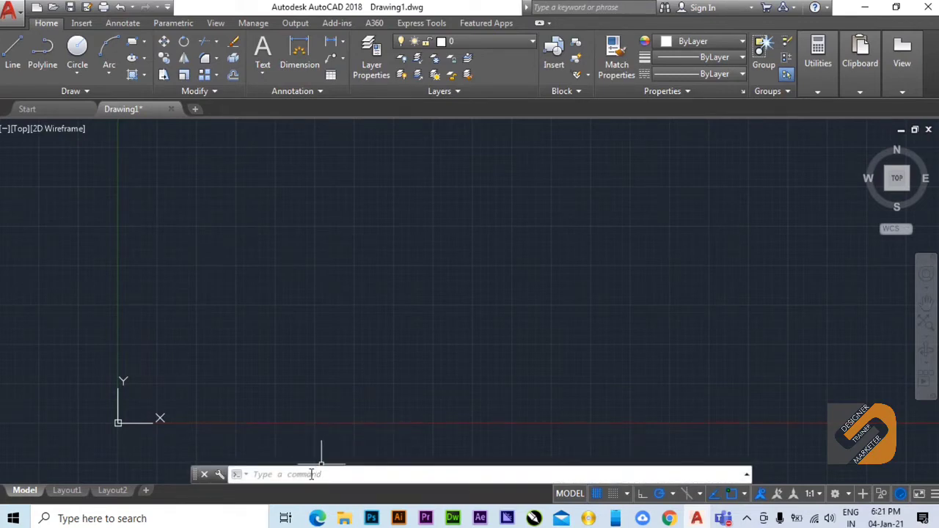
# Enter the abbreviation L at the command line and review the suggested commands, including LINE and LIST.
pyautogui.click(265, 474)
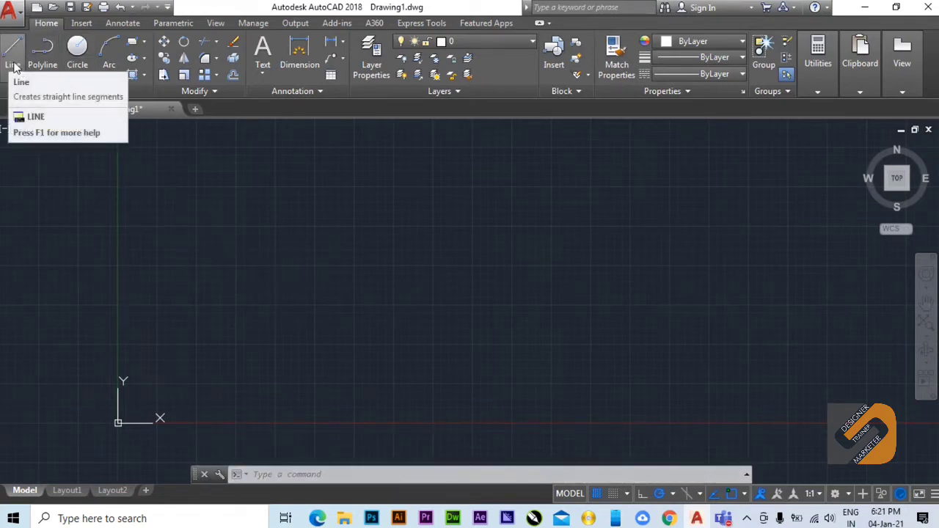
pyautogui.click(286, 474)
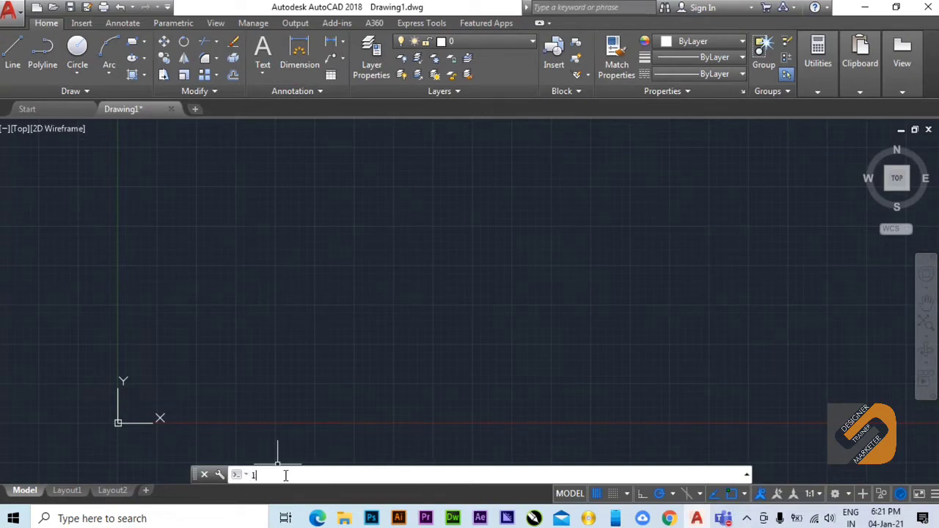
pyautogui.write('l')
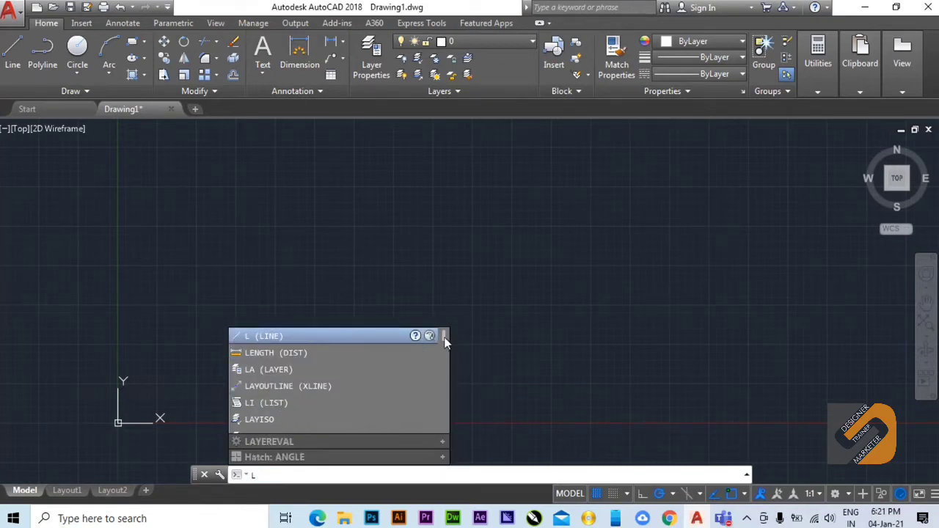
pyautogui.scroll(-5, 444, 340)
pyautogui.scroll(5, 446, 337)
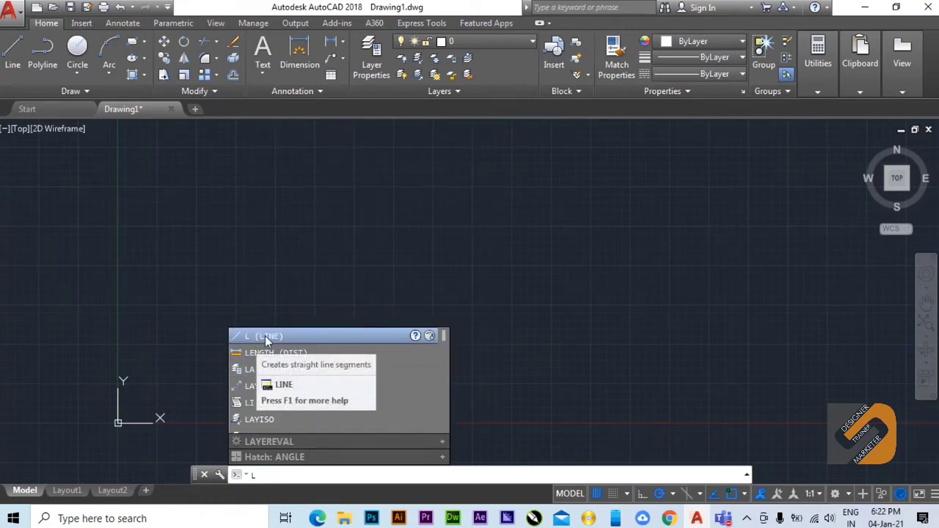
pyautogui.write('I')
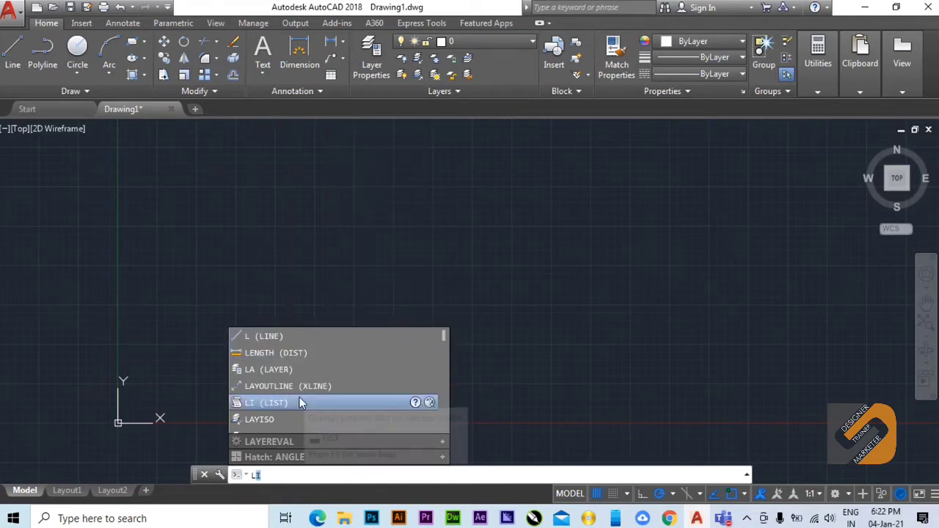
pyautogui.press('BackSpace')
# Draw a single horizontal line about 177,518,000 units long above and to the right of the origin with the Line command.
pyautogui.click(253, 338)
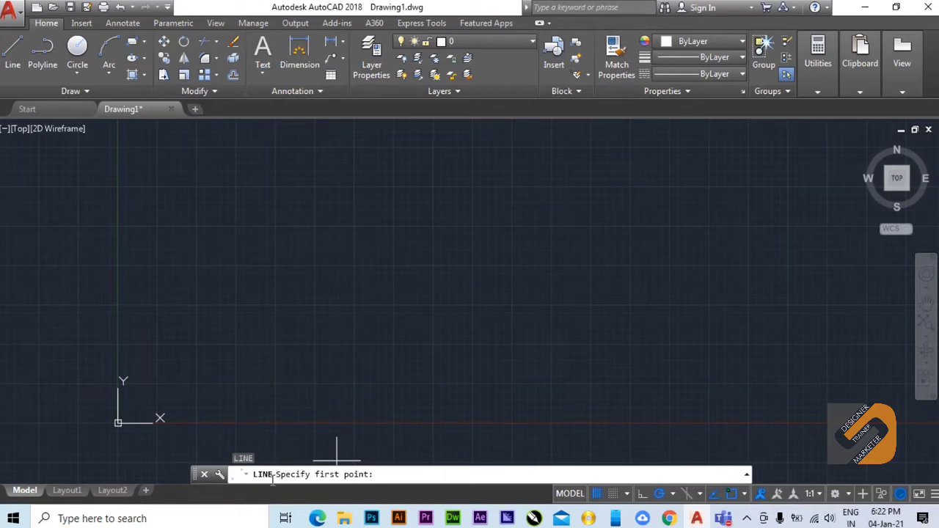
pyautogui.click(352, 239)
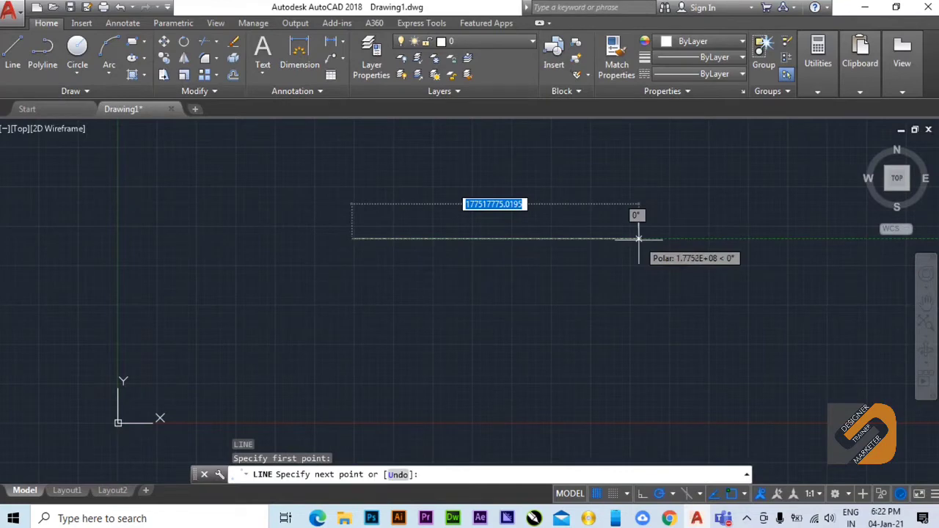
pyautogui.click(639, 238)
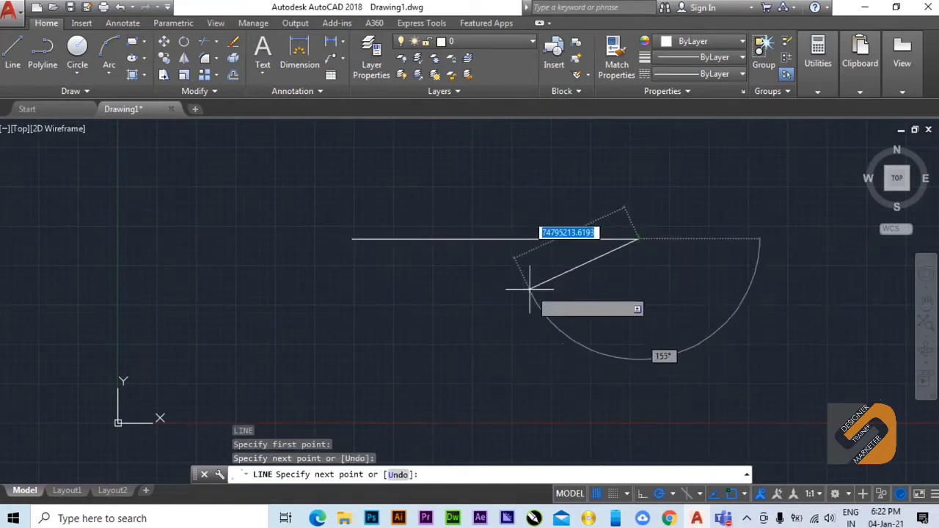
pyautogui.rightClick(640, 197)
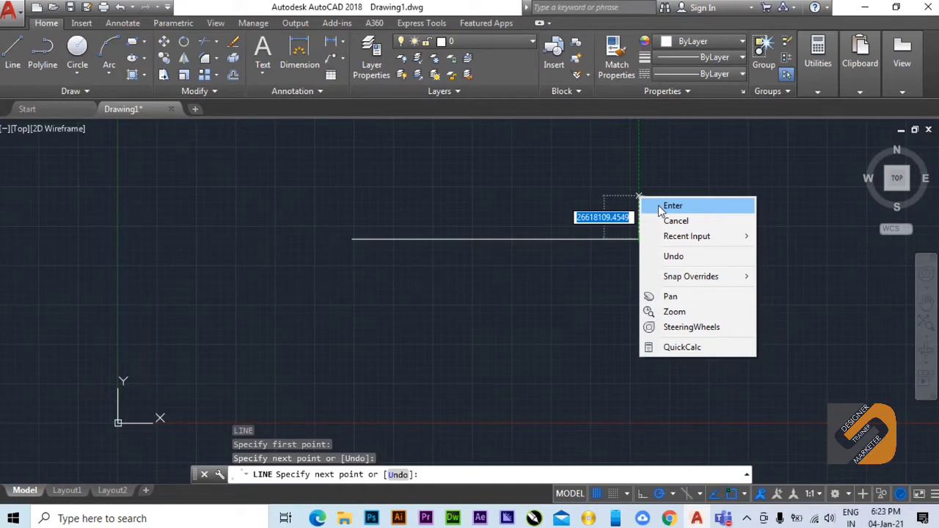
pyautogui.click(658, 206)
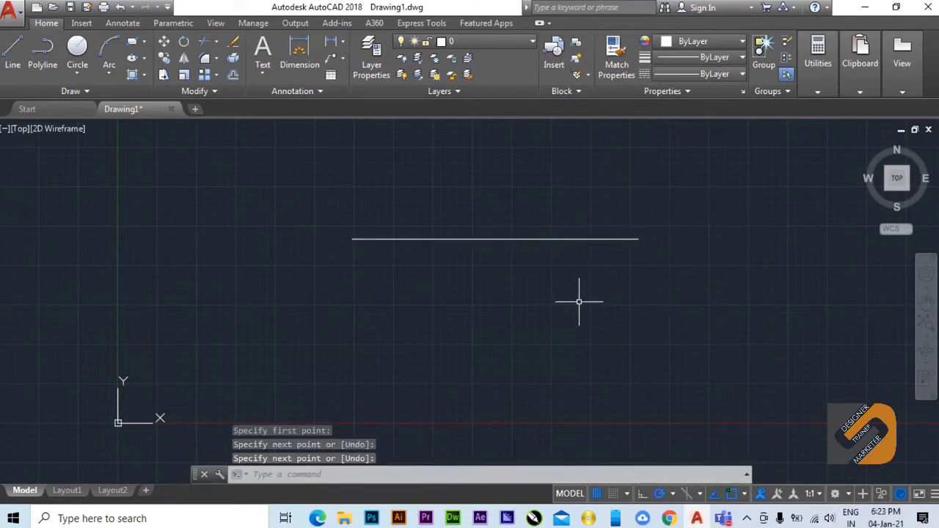
# Switch from model space to Layout1 and examine how the line appears in the paper sheet's viewport.
pyautogui.click(277, 475)
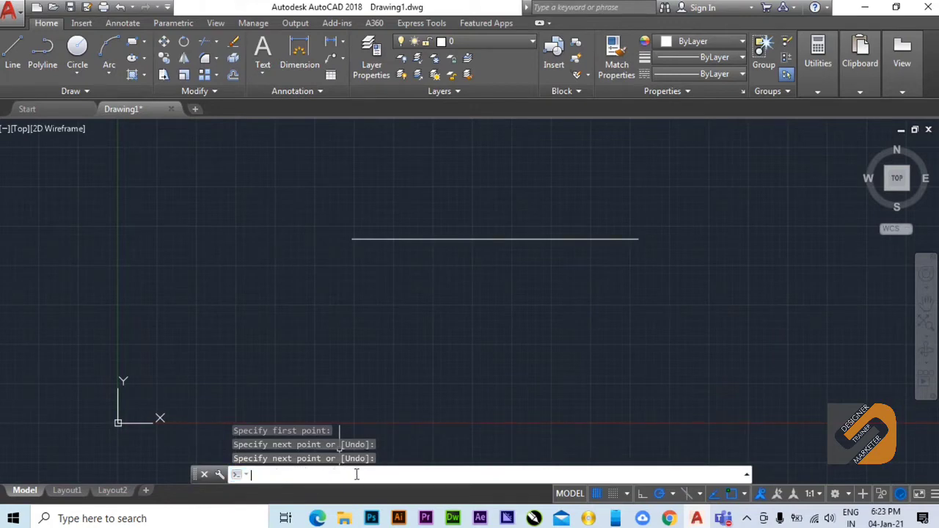
pyautogui.moveTo(406, 312); pyautogui.dragTo(388, 300, button='middle')
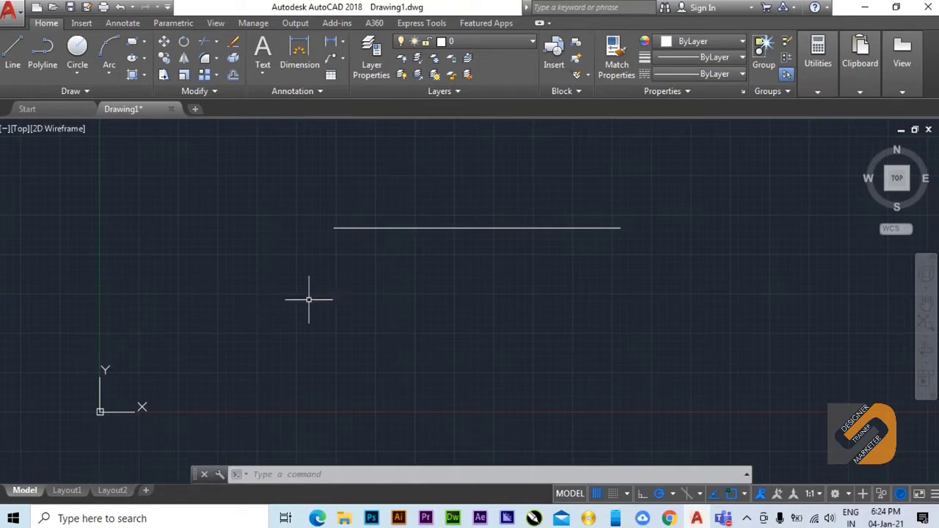
pyautogui.moveTo(77, 498)
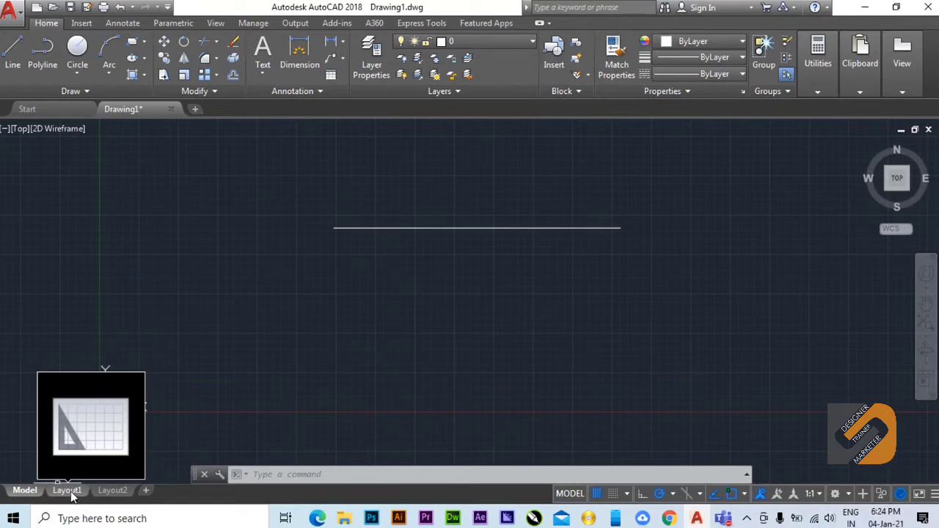
pyautogui.click(67, 490)
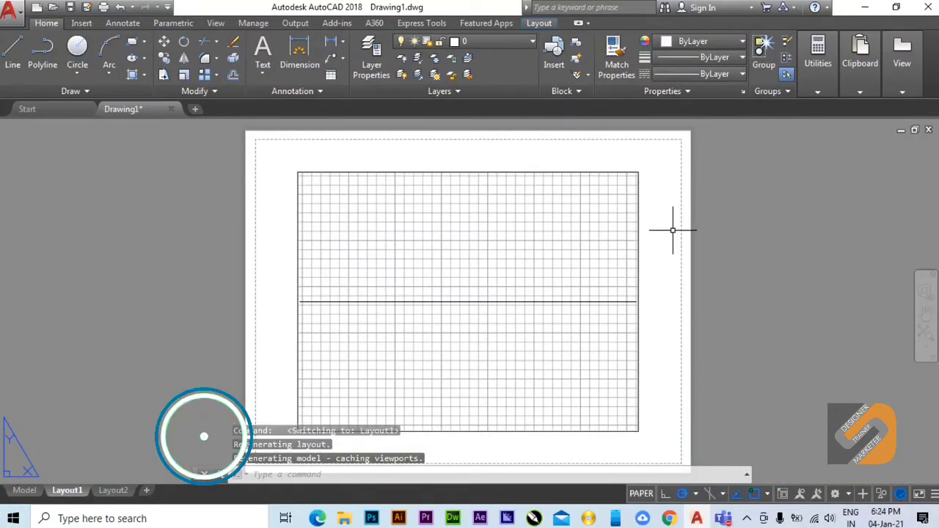
pyautogui.moveTo(679, 250); pyautogui.dragTo(683, 239, button='middle')
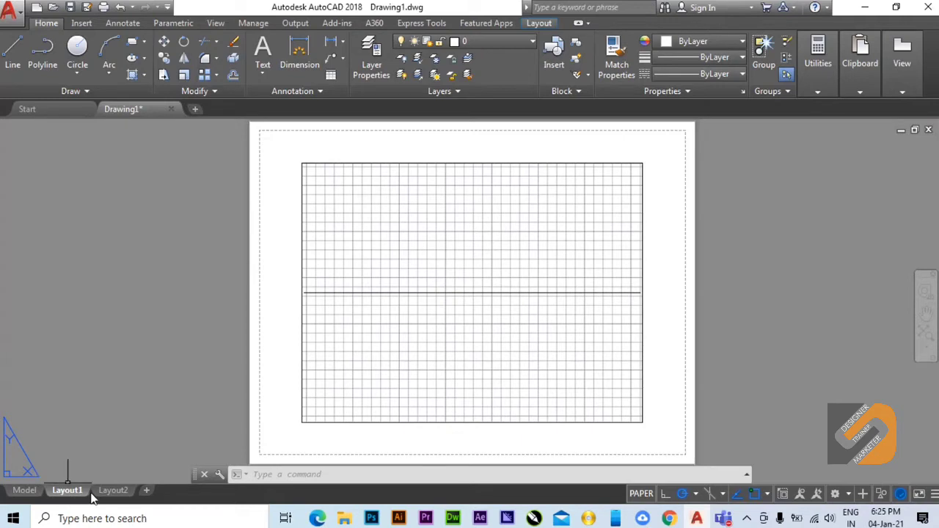
pyautogui.moveTo(107, 497)
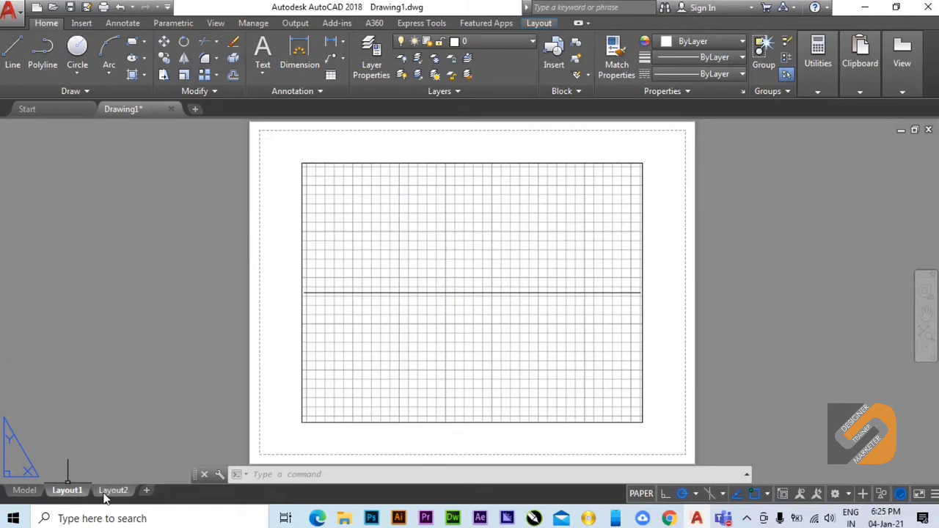
# Add a third layout to the drawing and make it the current layout.
pyautogui.moveTo(72, 496)
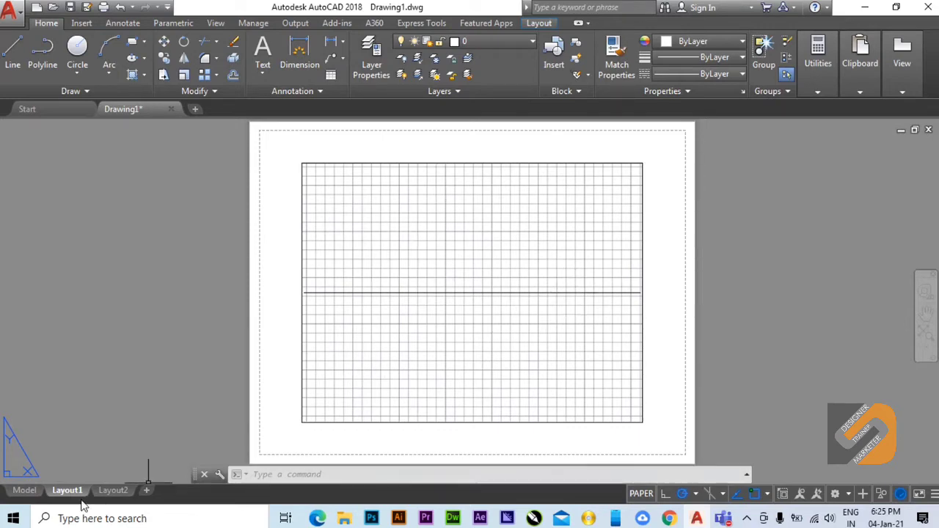
pyautogui.click(147, 490)
pyautogui.click(157, 491)
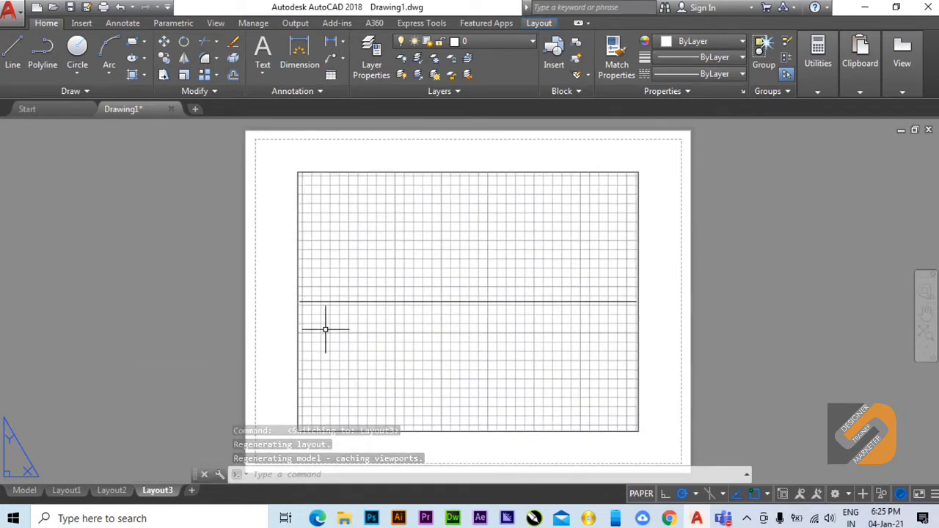
# Review Layout3's page setup, including printer, paper size, plot scale and drawing orientation options, and close it without changes.
pyautogui.moveTo(157, 493)
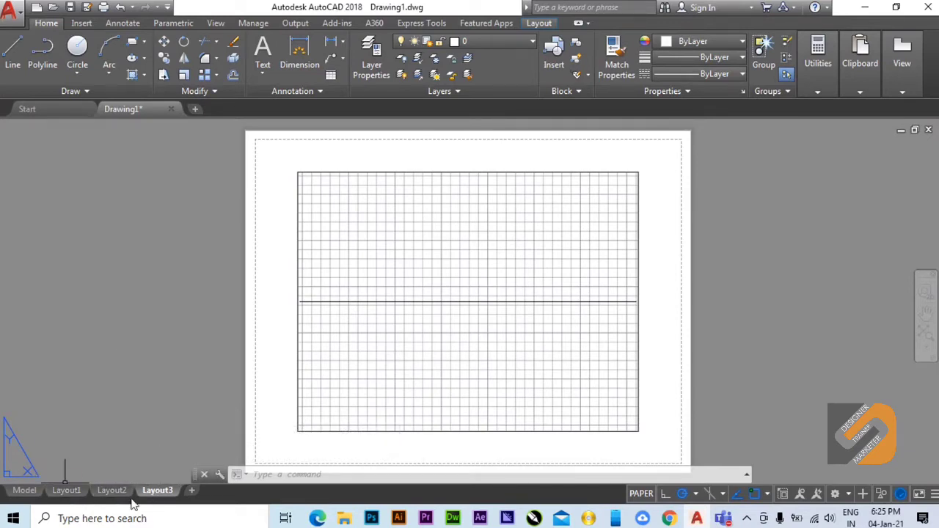
pyautogui.rightClick(155, 493)
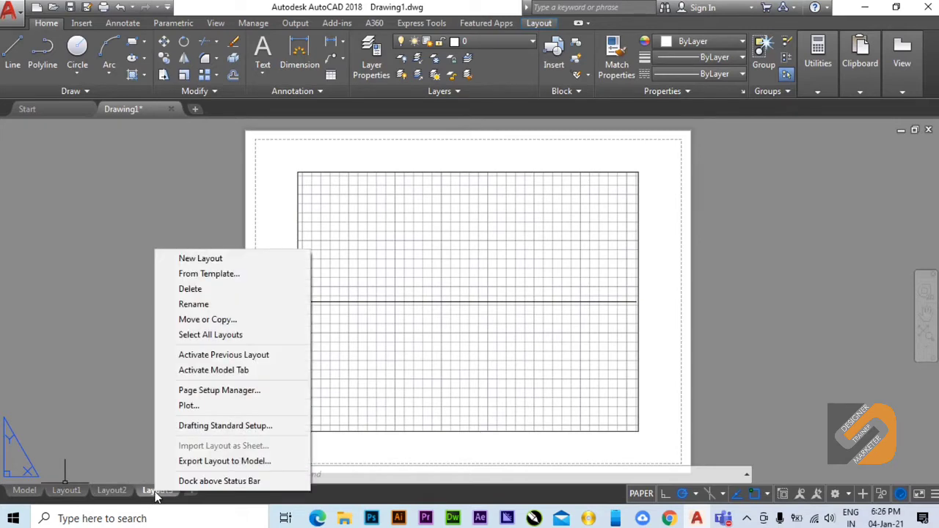
pyautogui.click(192, 396)
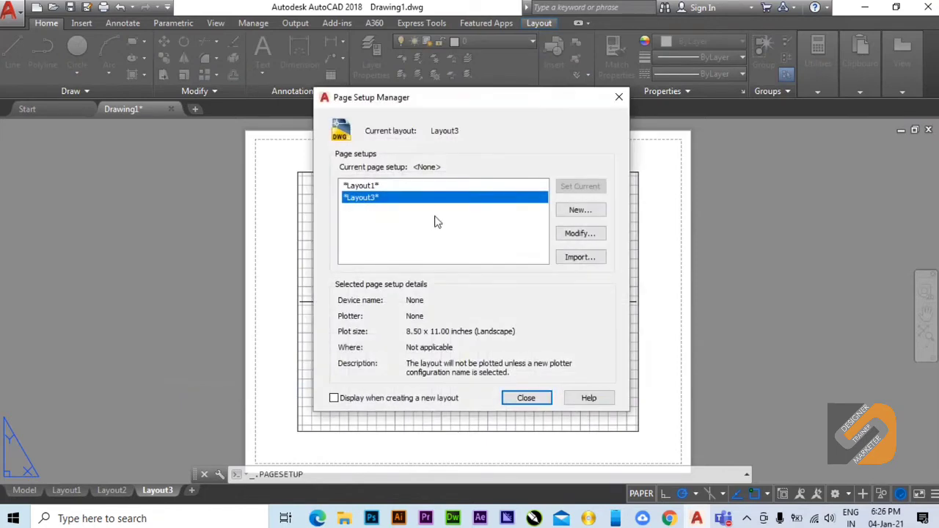
pyautogui.click(571, 239)
pyautogui.click(571, 239)
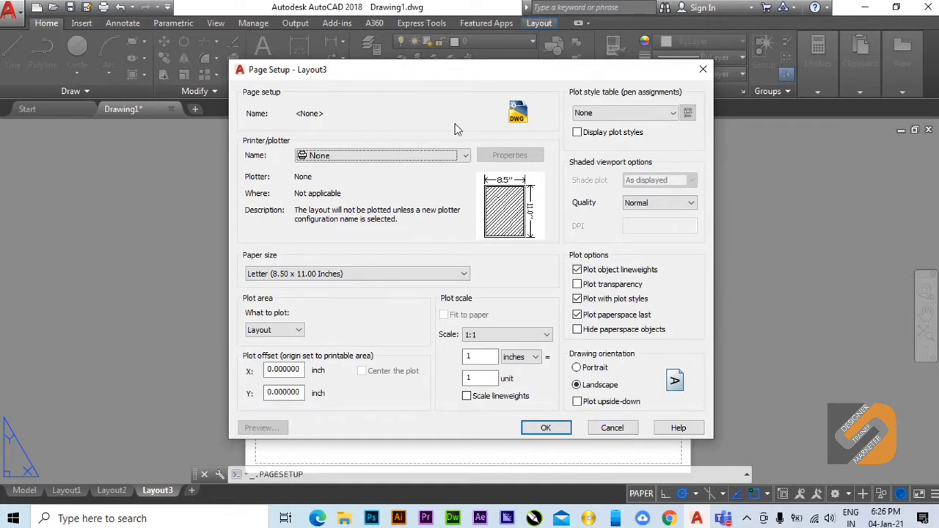
pyautogui.moveTo(440, 75); pyautogui.dragTo(332, 76)
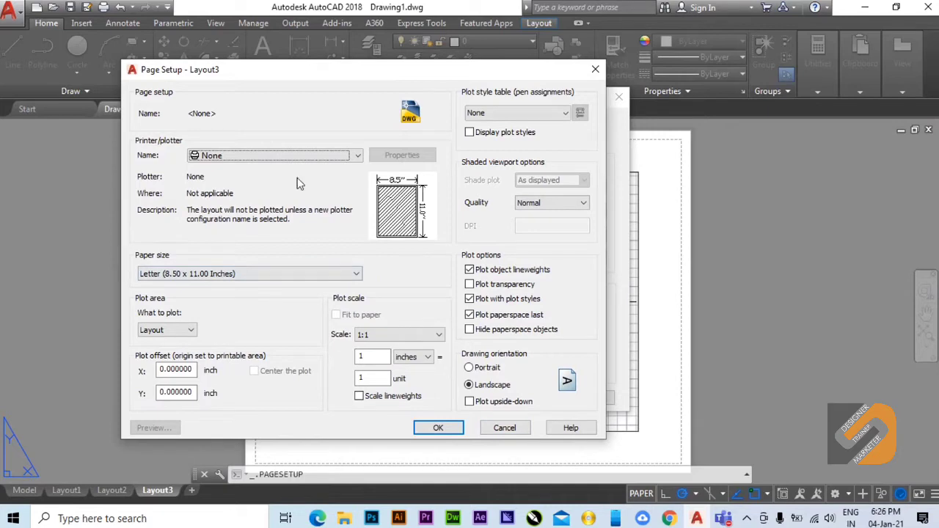
pyautogui.click(505, 429)
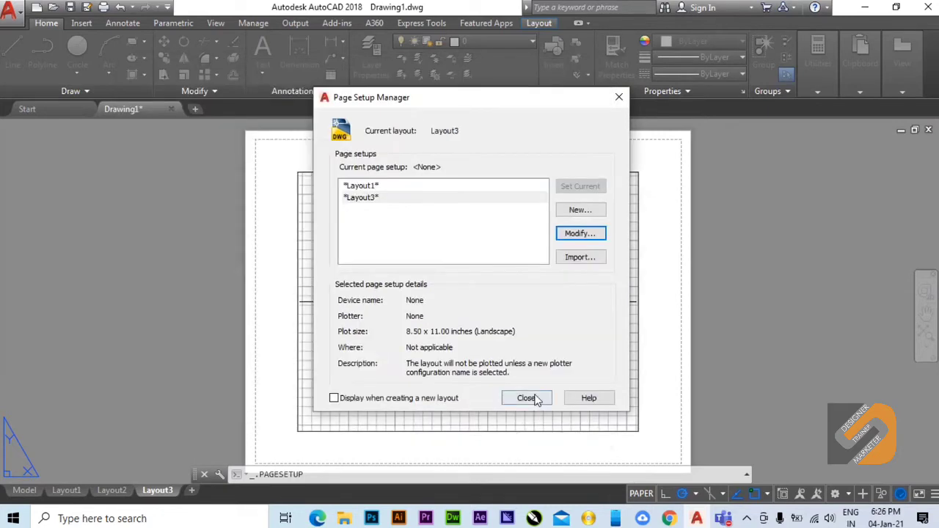
pyautogui.click(532, 397)
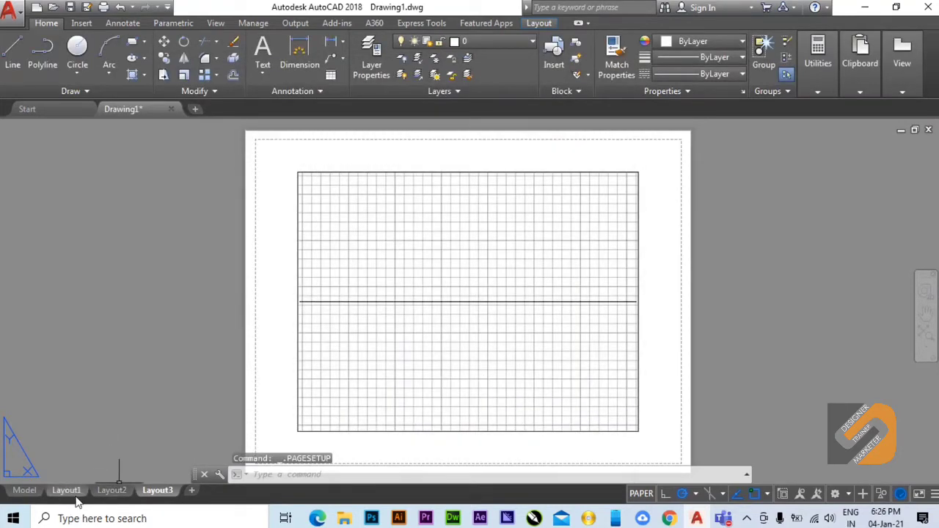
# Compare the line in model space with its appearance on the Layout1 sheet, and return to model space.
pyautogui.click(25, 492)
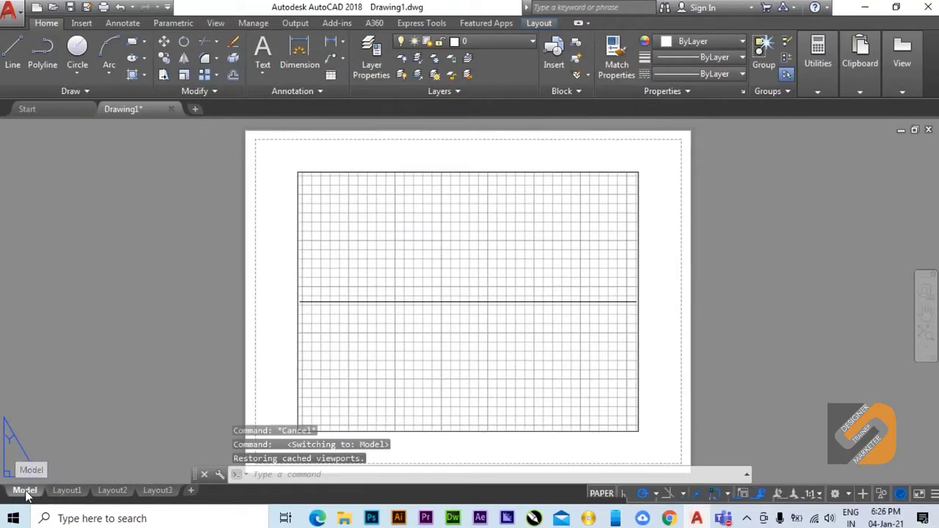
pyautogui.click(66, 490)
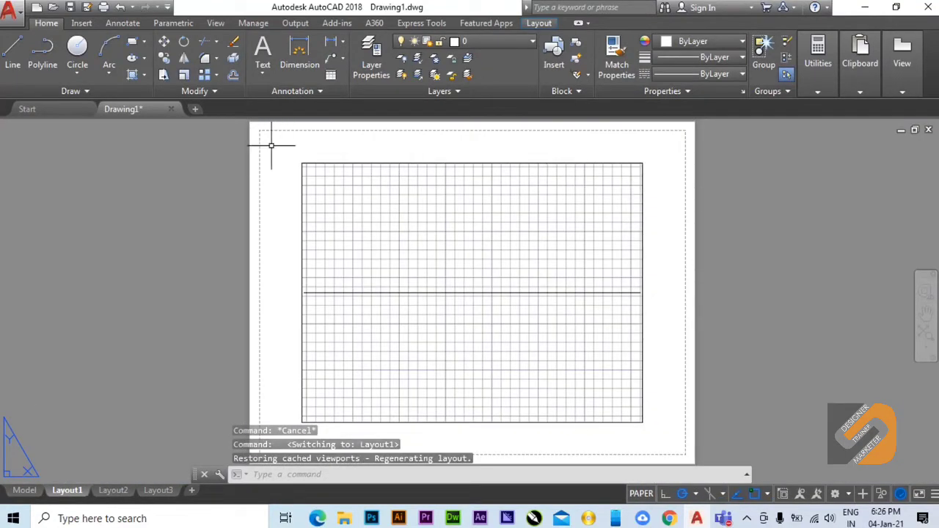
pyautogui.click(25, 491)
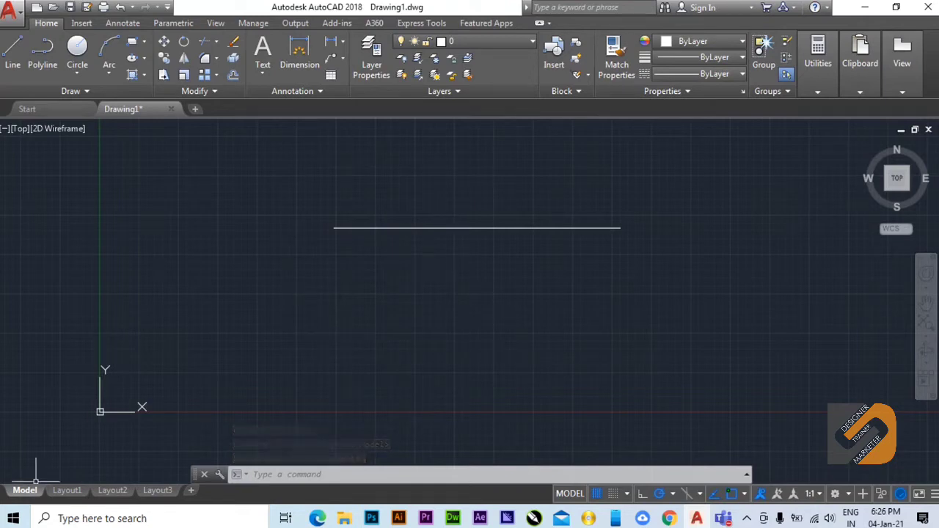
pyautogui.moveTo(76, 497)
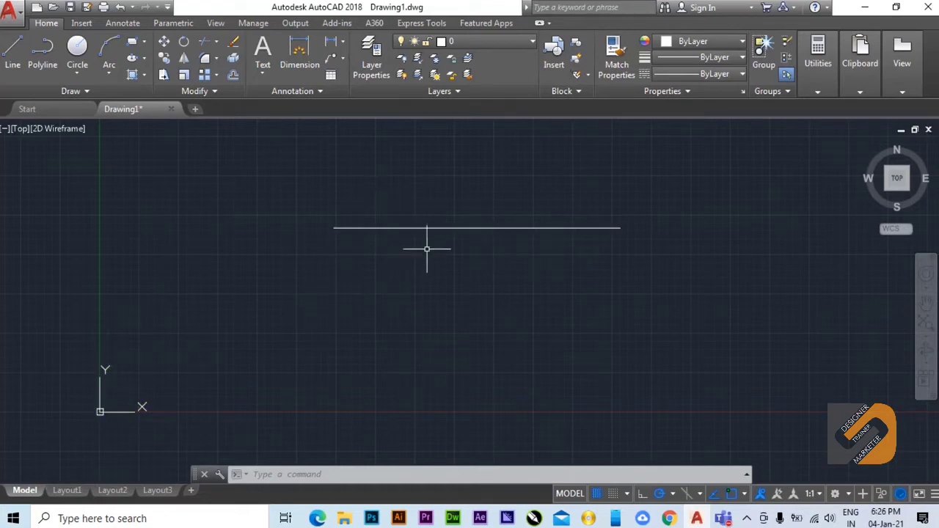
pyautogui.click(64, 492)
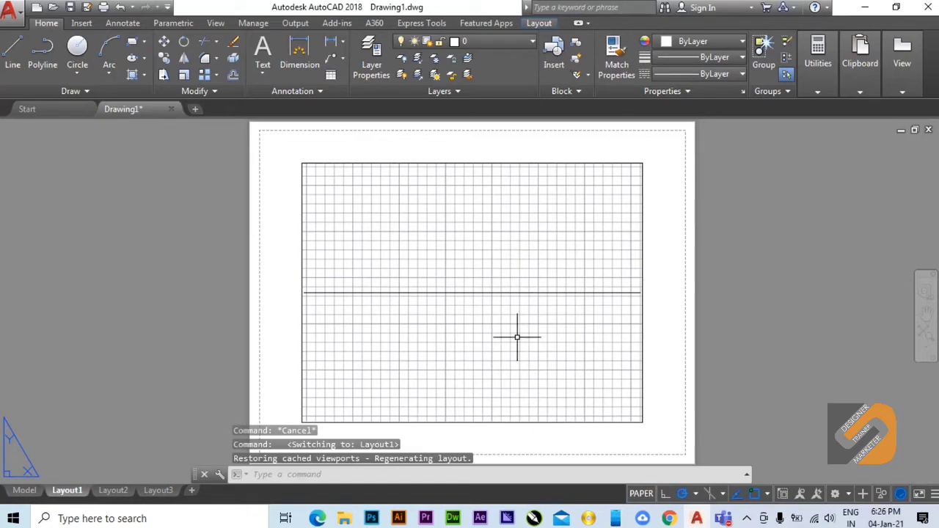
pyautogui.click(28, 495)
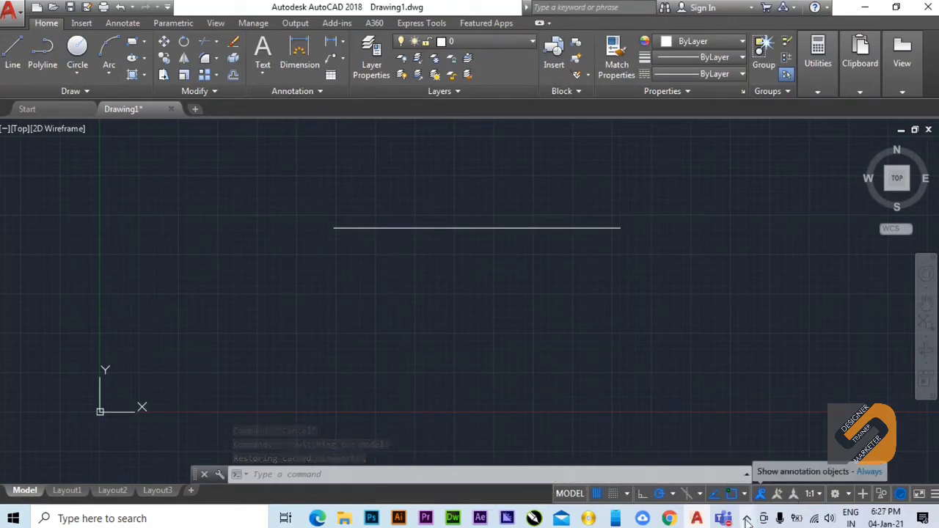
# Toggle the model space grid several times to compare the display, and leave the grid off.
pyautogui.click(598, 494)
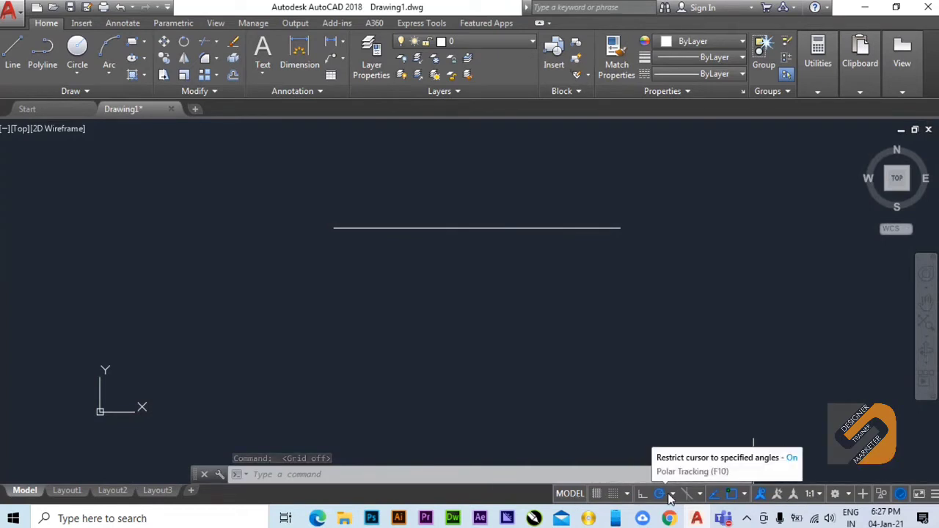
pyautogui.click(598, 494)
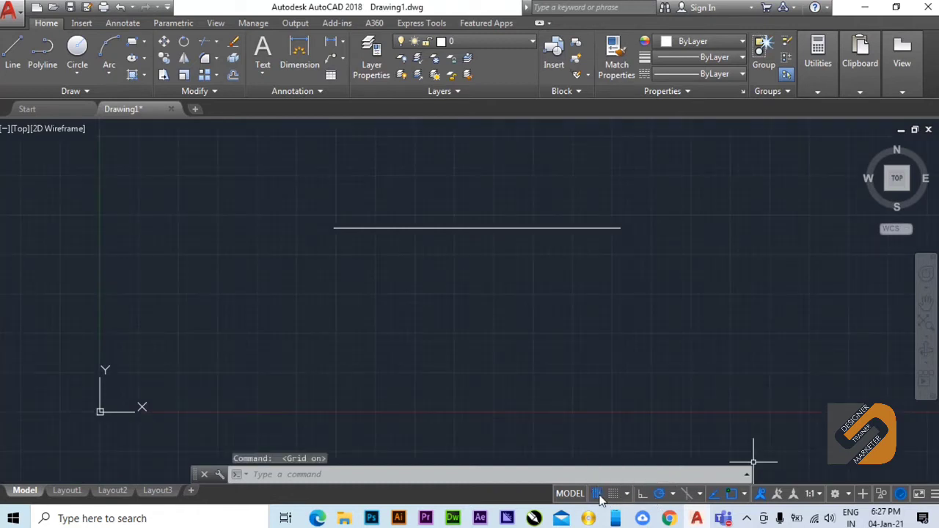
pyautogui.click(597, 494)
pyautogui.click(598, 494)
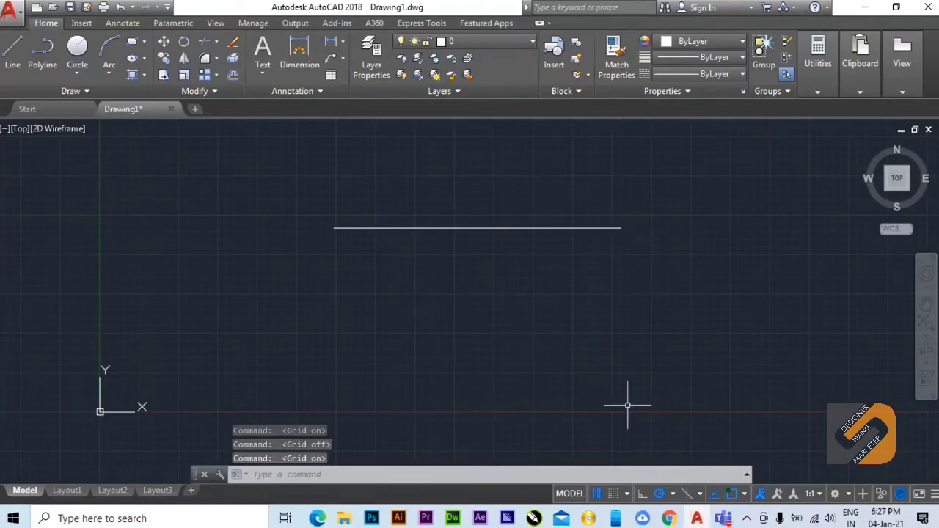
pyautogui.click(596, 495)
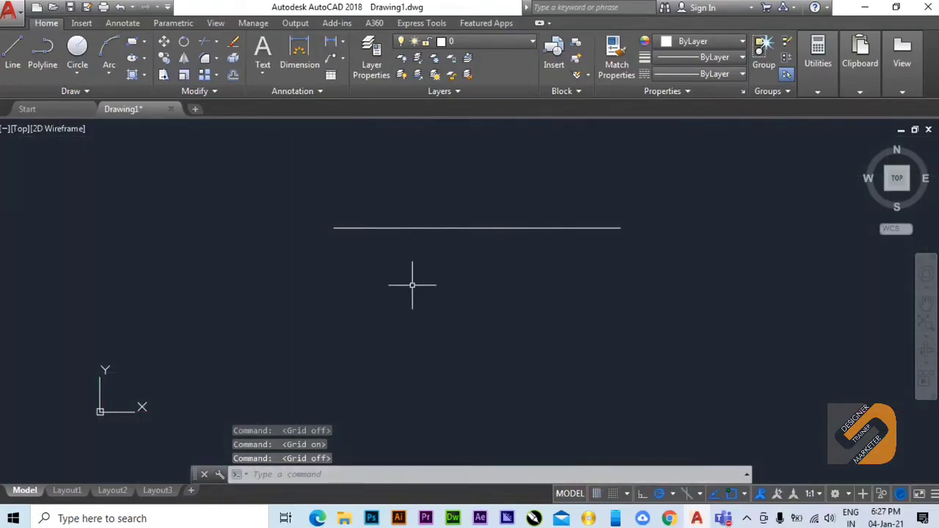
# Turn off polar tracking, object snap tracking and 2D object snap, briefly toggling both object snap aids back on.
pyautogui.click(661, 496)
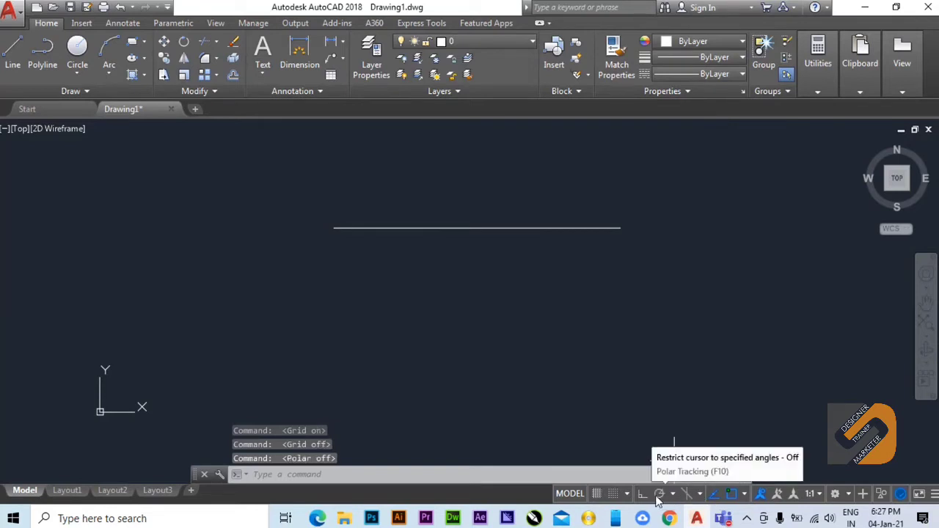
pyautogui.click(713, 495)
pyautogui.click(732, 496)
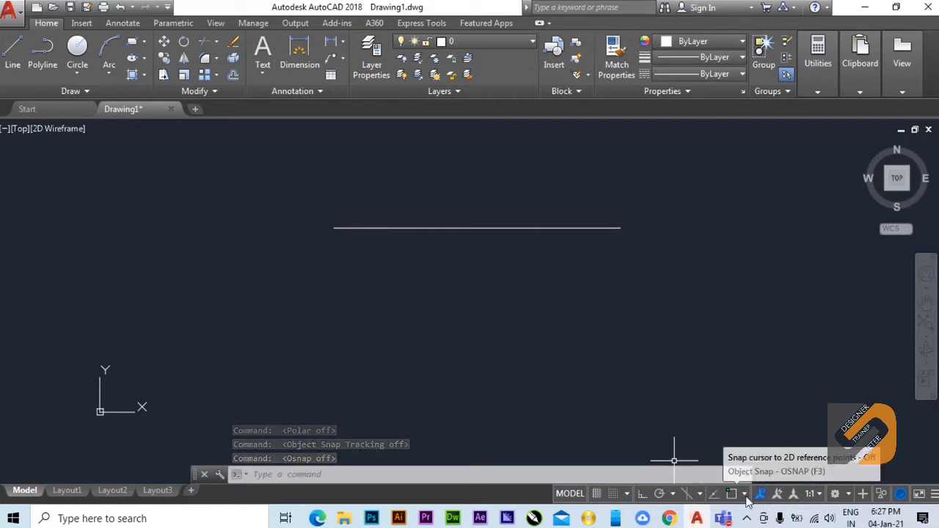
pyautogui.click(733, 497)
pyautogui.click(714, 496)
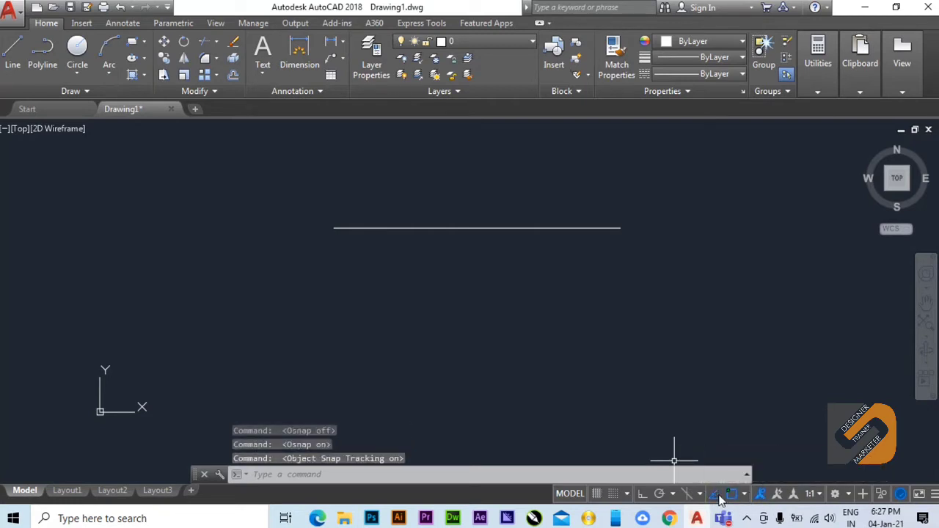
pyautogui.click(714, 497)
pyautogui.click(736, 498)
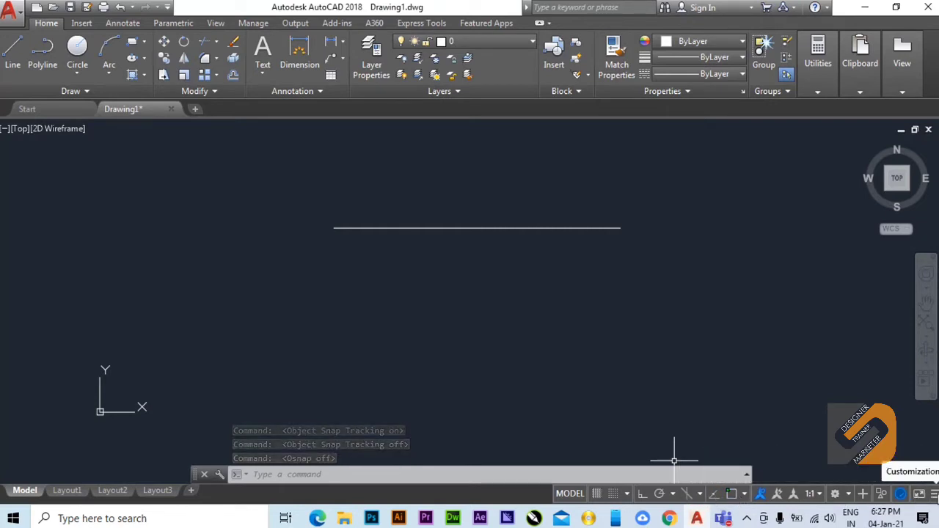
# Add 3D Object Snap to the status bar, toggle it on and off, and leave it off.
pyautogui.click(935, 496)
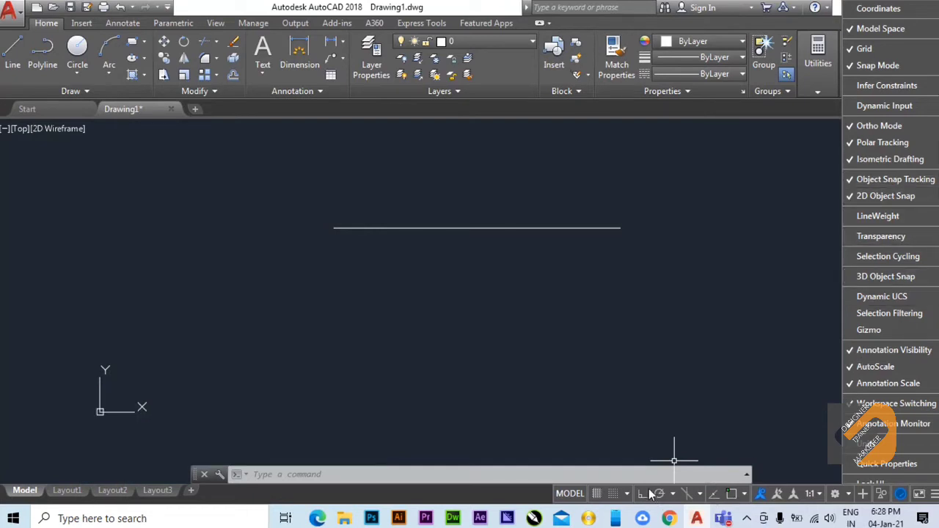
pyautogui.click(867, 276)
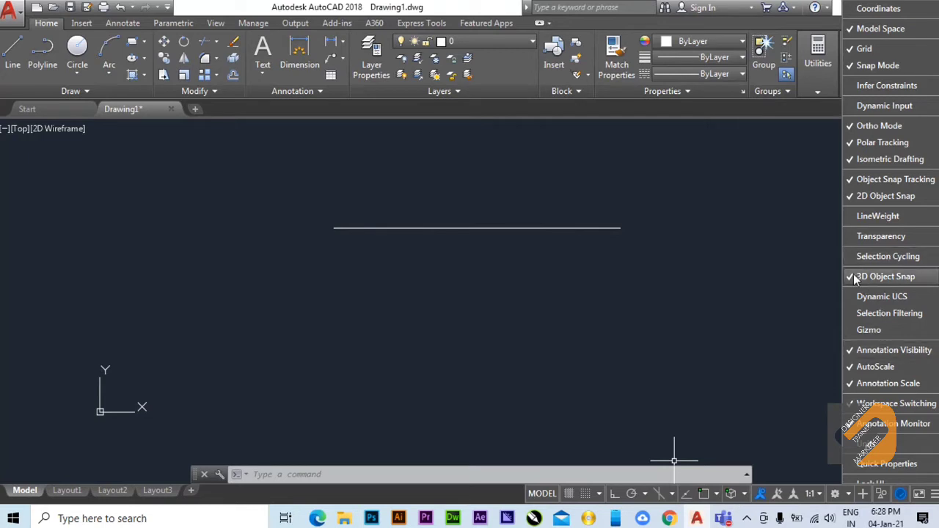
pyautogui.click(734, 496)
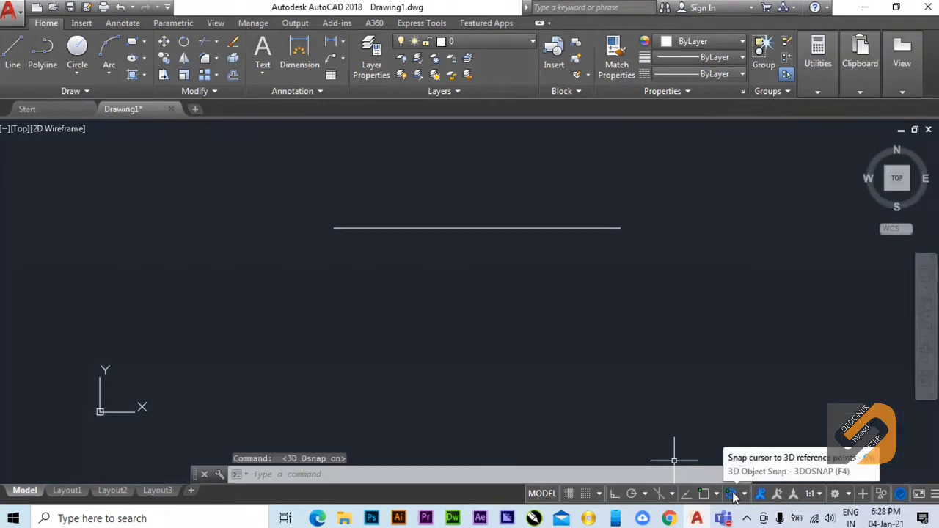
pyautogui.click(732, 494)
pyautogui.click(732, 495)
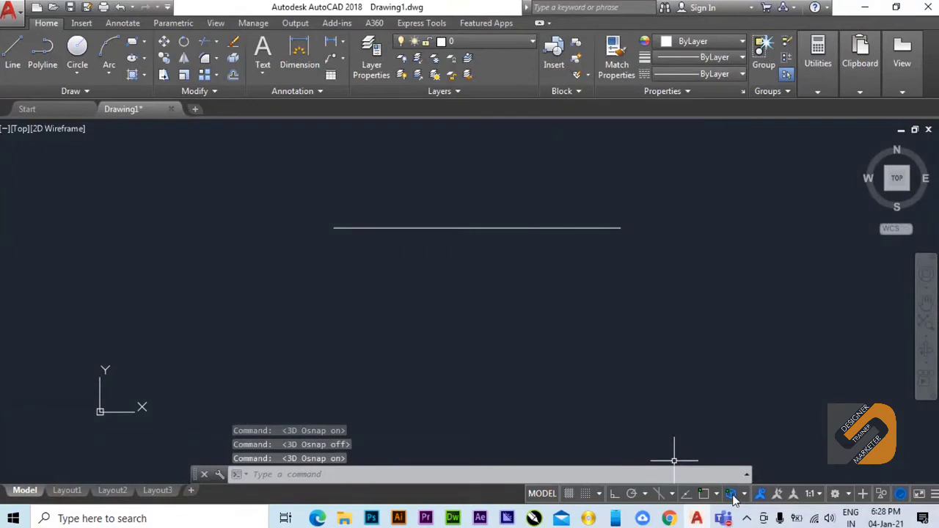
pyautogui.click(734, 495)
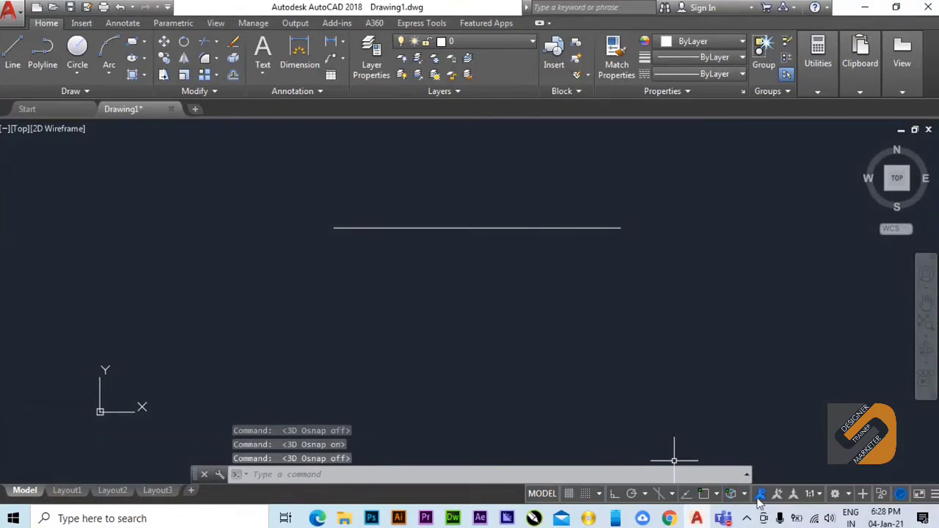
# Switch to the 3D Modeling workspace to examine its ribbon, and return to Drafting & Annotation.
pyautogui.click(845, 497)
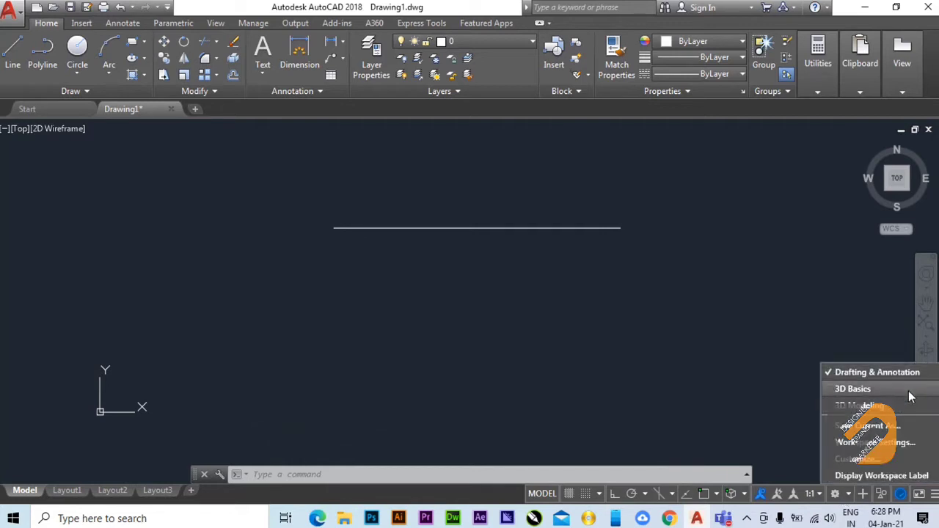
pyautogui.click(859, 406)
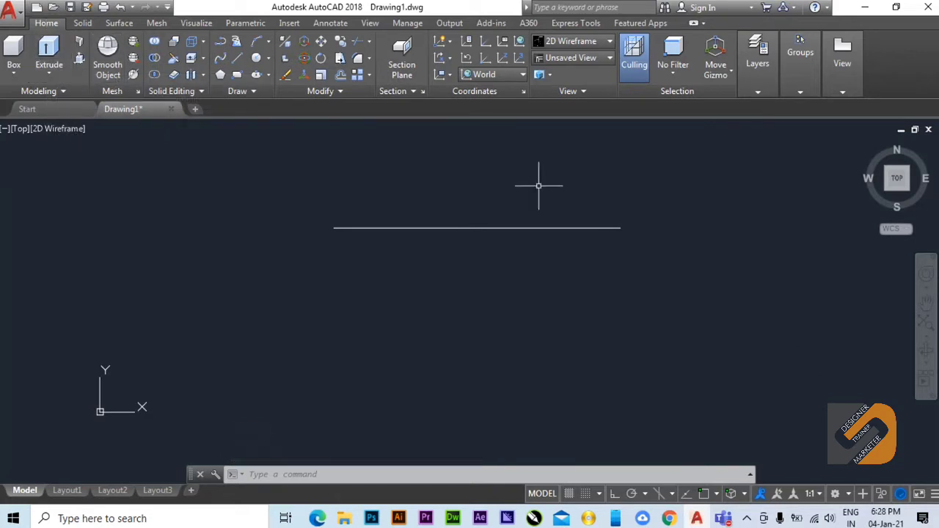
pyautogui.click(835, 494)
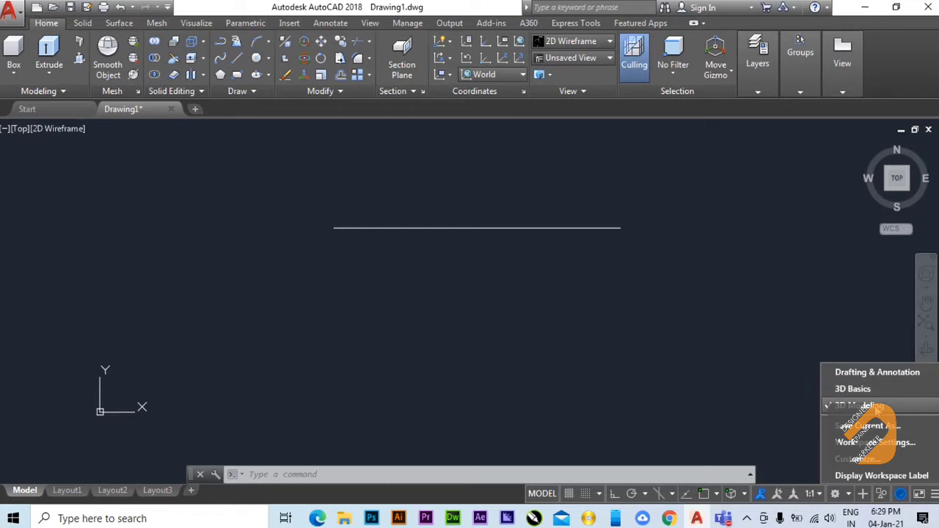
pyautogui.click(867, 372)
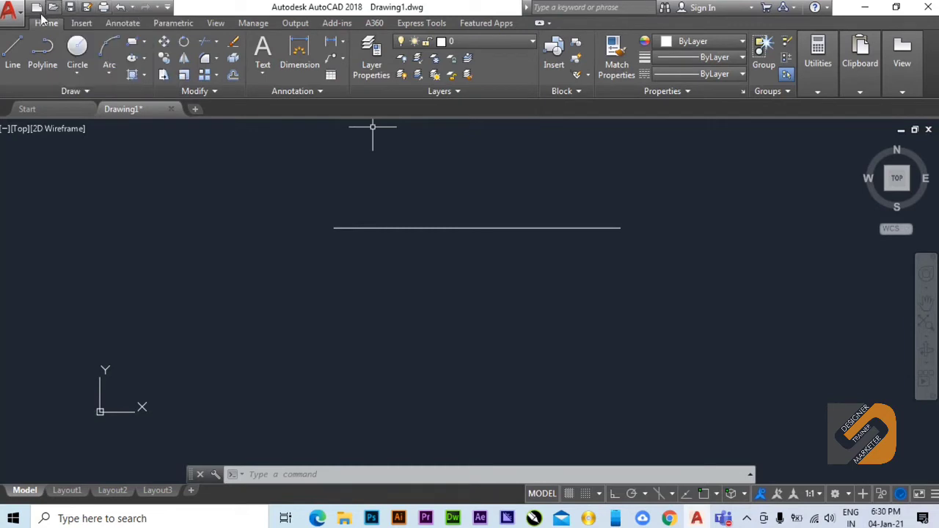
# Add Batch Plot to the Quick Access Toolbar and browse the full list of additional commands without adding any.
pyautogui.click(168, 7)
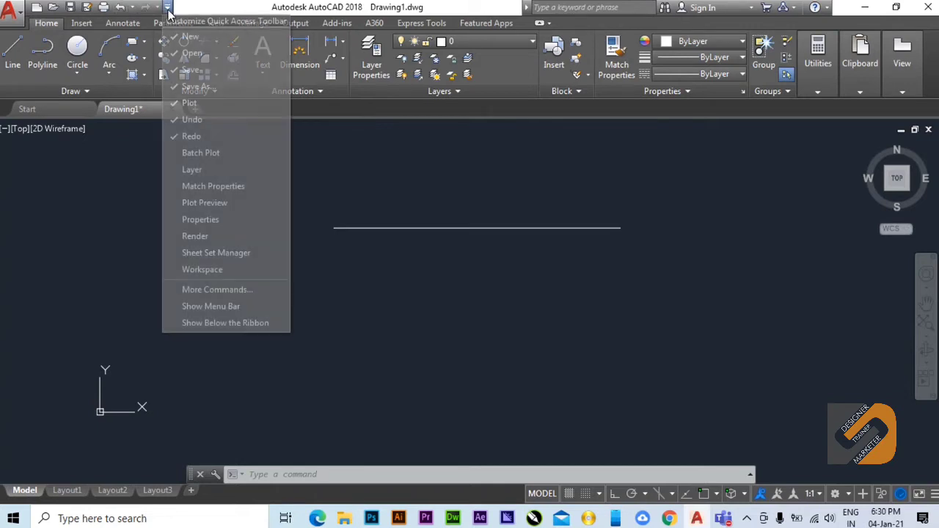
pyautogui.click(189, 154)
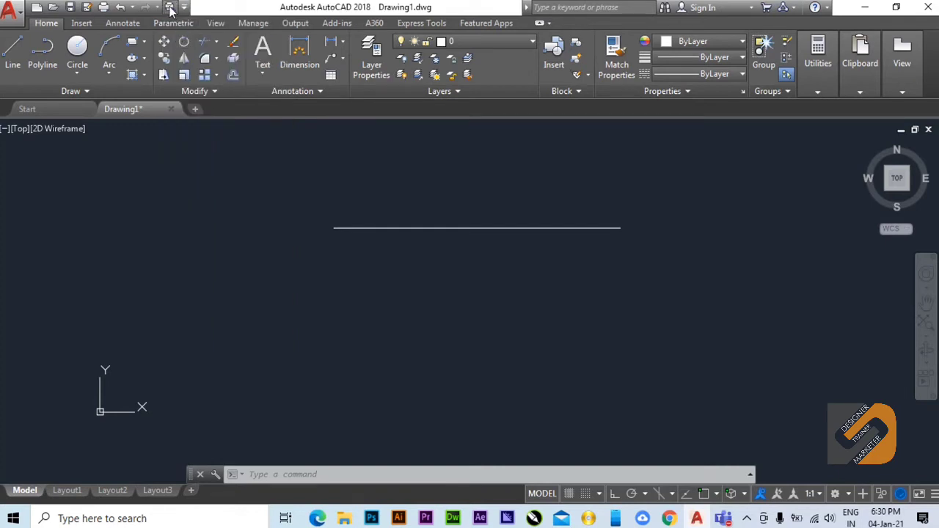
pyautogui.click(184, 6)
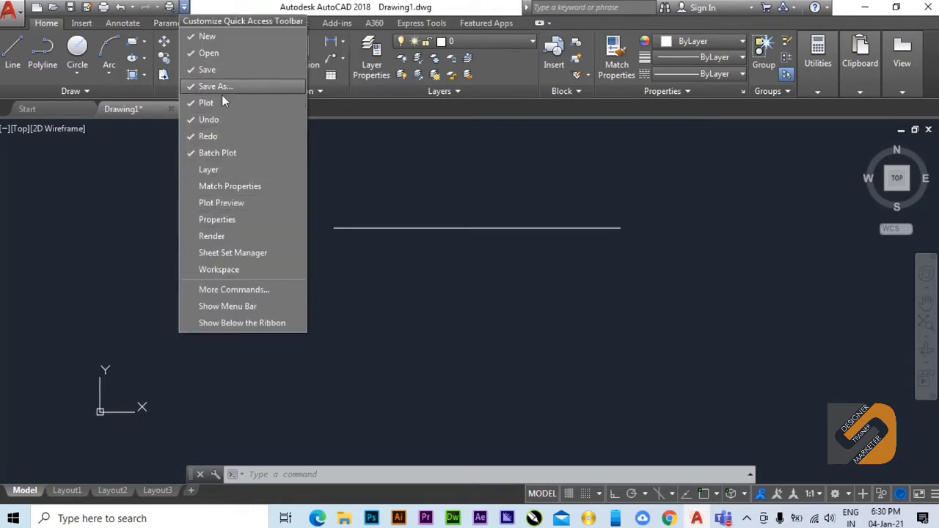
pyautogui.click(238, 290)
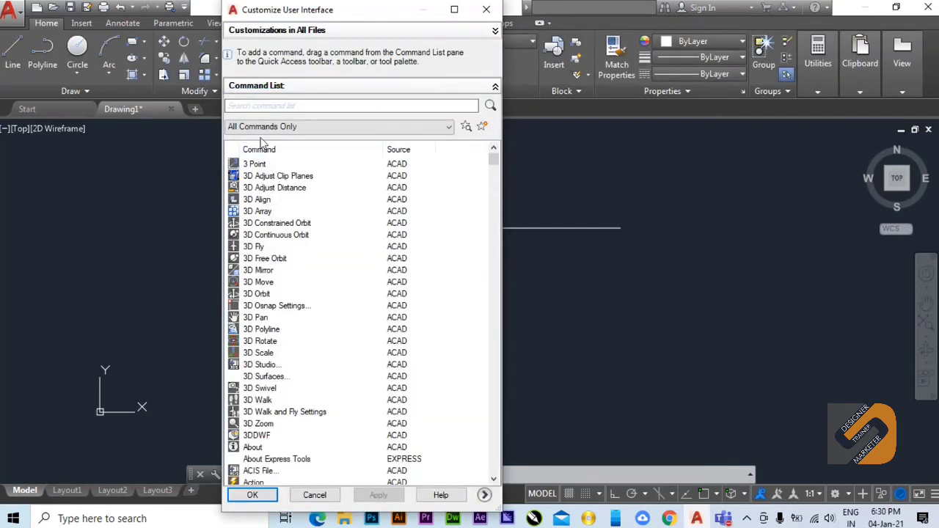
pyautogui.click(302, 176)
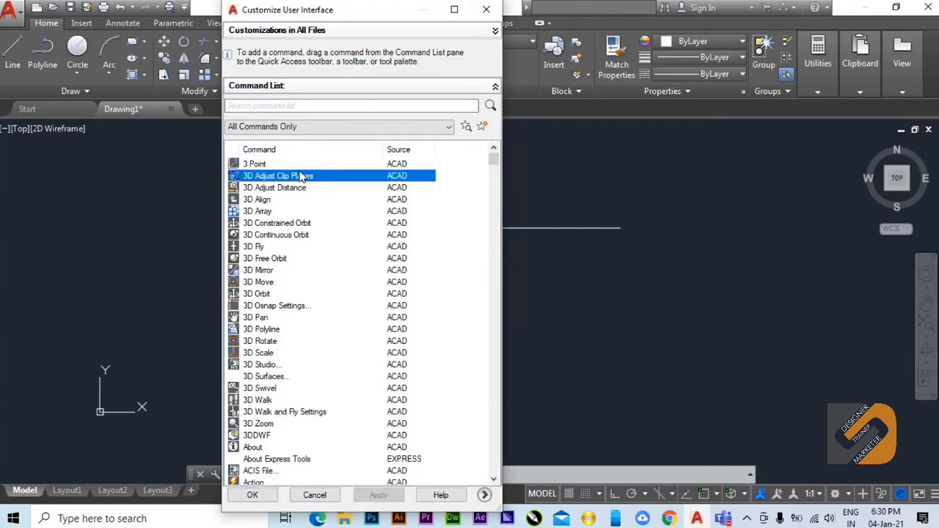
pyautogui.click(279, 167)
pyautogui.click(304, 235)
pyautogui.moveTo(494, 160); pyautogui.dragTo(475, 116)
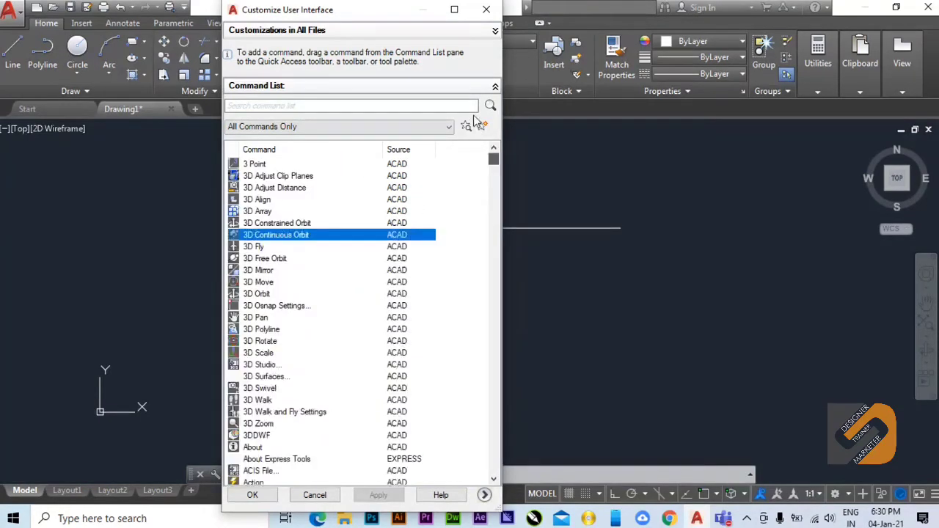
pyautogui.click(486, 9)
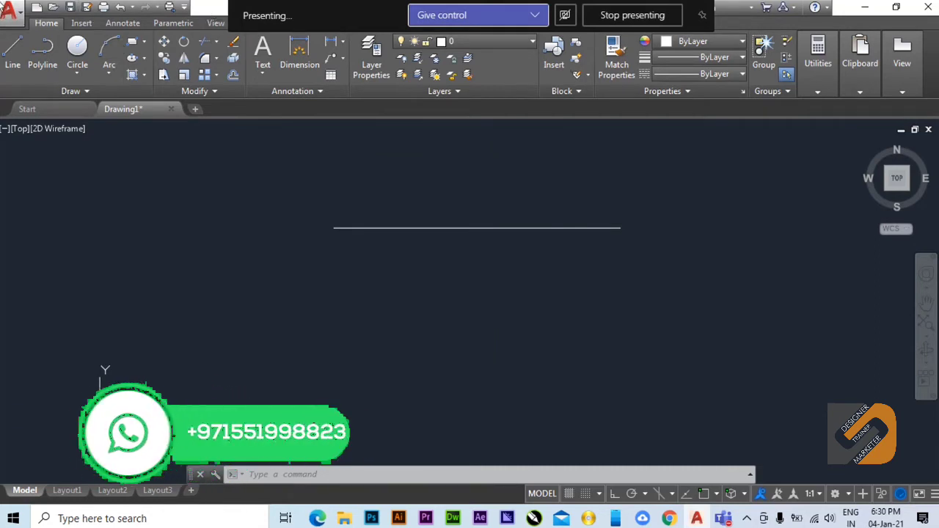
# Review the application menu's file, import, export, print and drawing utility options, and open the Drawing Units settings.
pyautogui.click(14, 21)
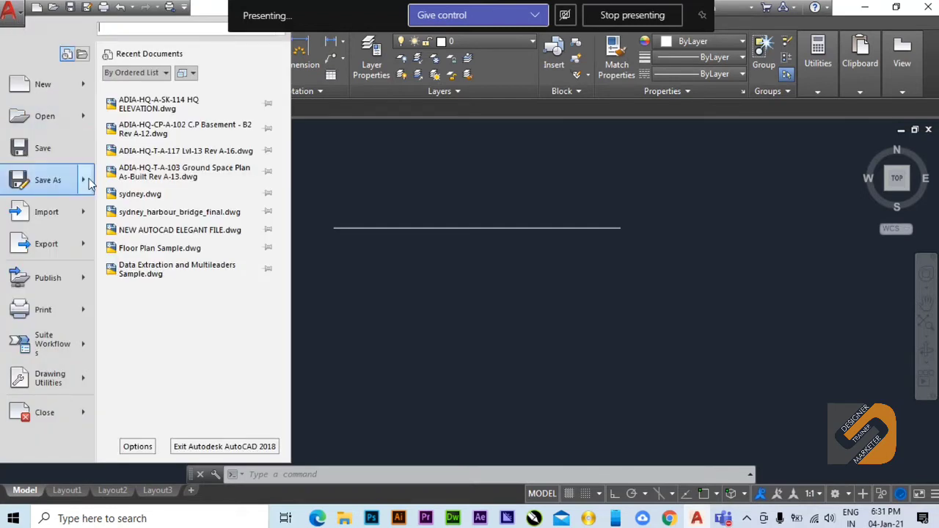
pyautogui.moveTo(40, 83)
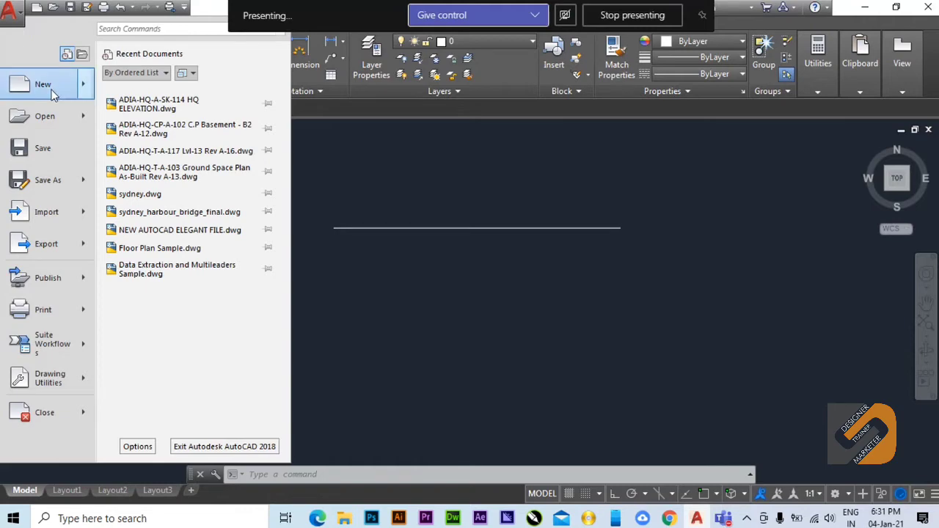
pyautogui.moveTo(55, 126)
pyautogui.moveTo(62, 199)
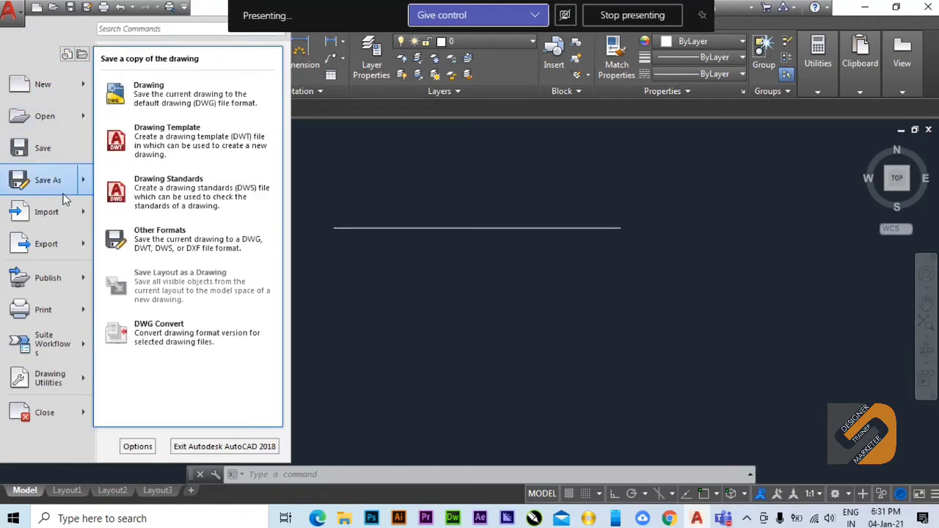
pyautogui.moveTo(60, 224)
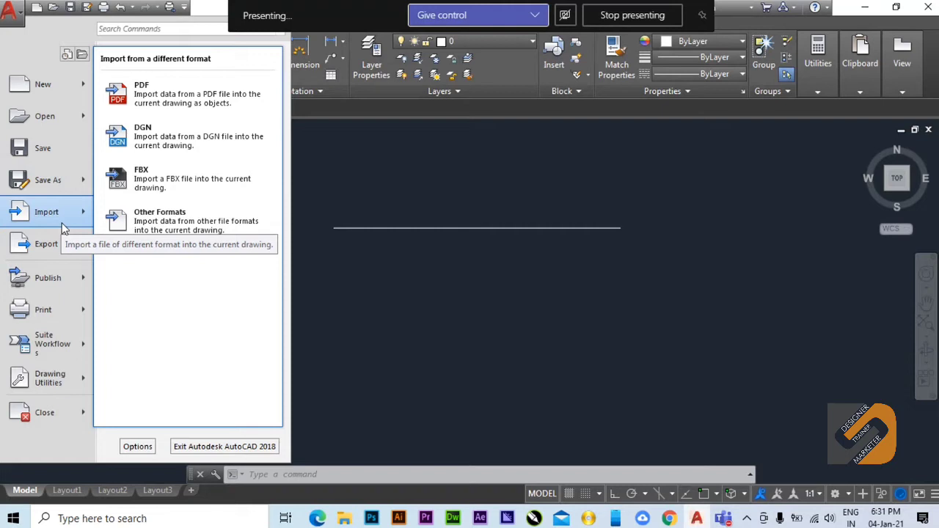
pyautogui.moveTo(64, 248)
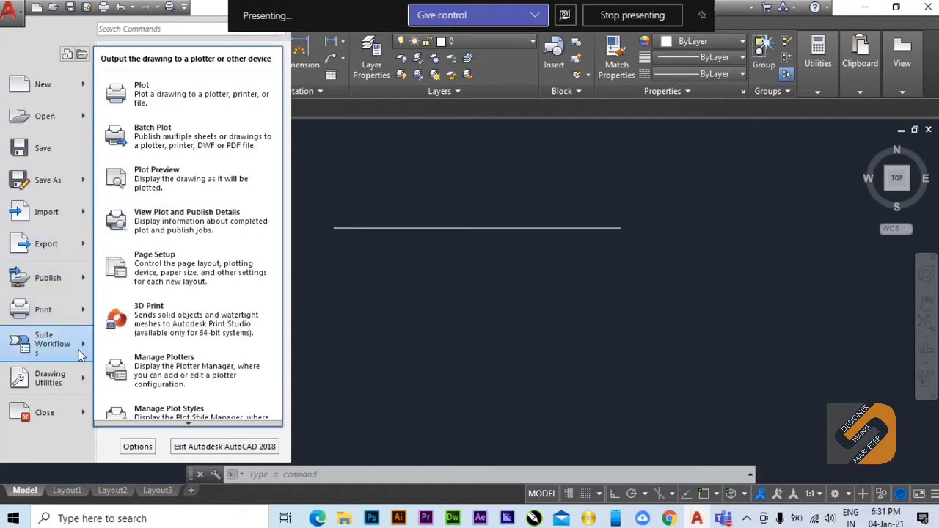
pyautogui.moveTo(59, 384)
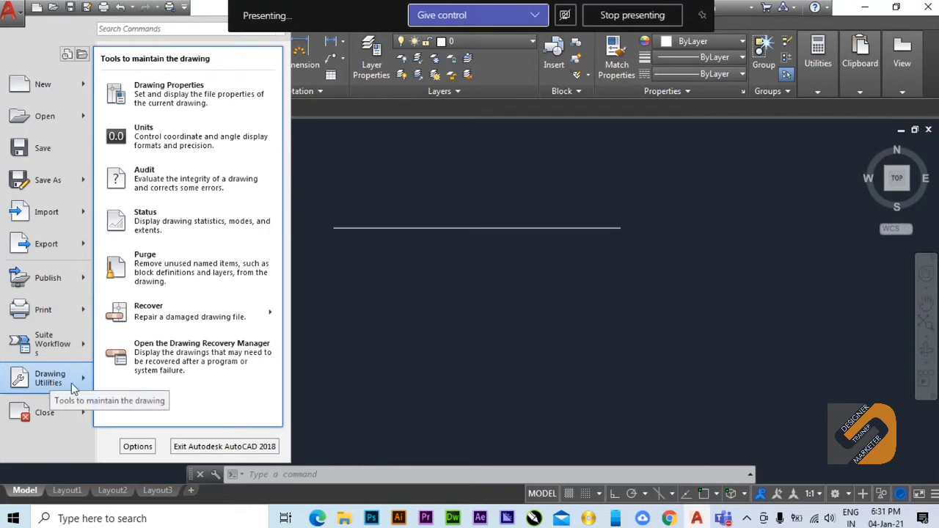
pyautogui.click(159, 144)
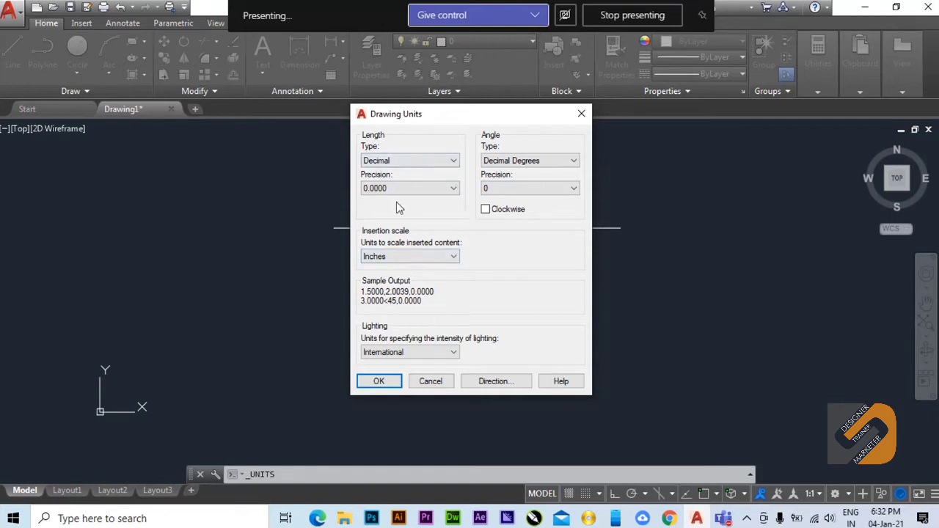
# Switch the length type between Architectural and Decimal to compare their formats, ending on Decimal.
pyautogui.click(409, 160)
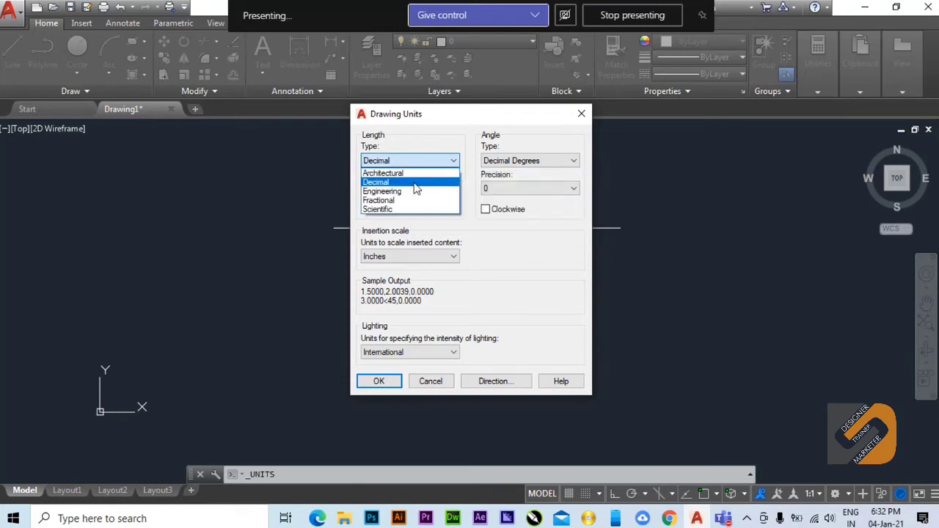
pyautogui.click(409, 174)
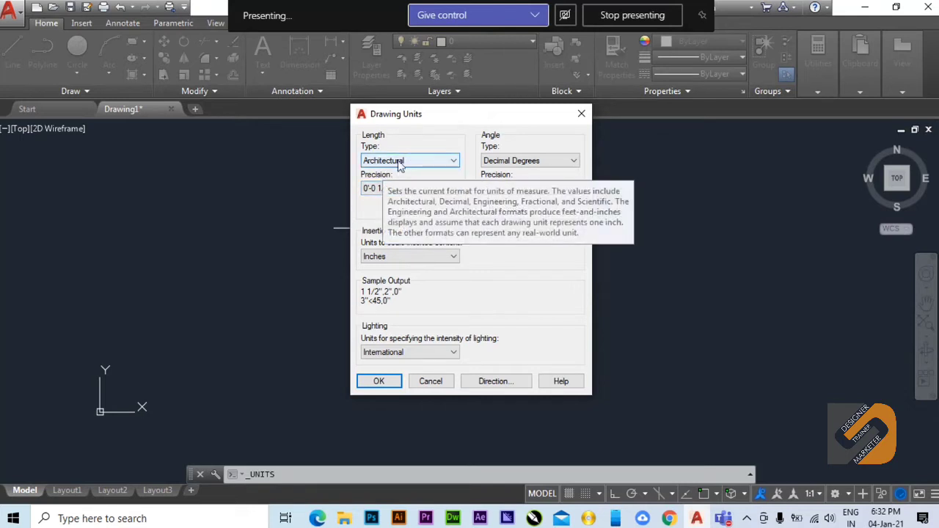
pyautogui.click(400, 162)
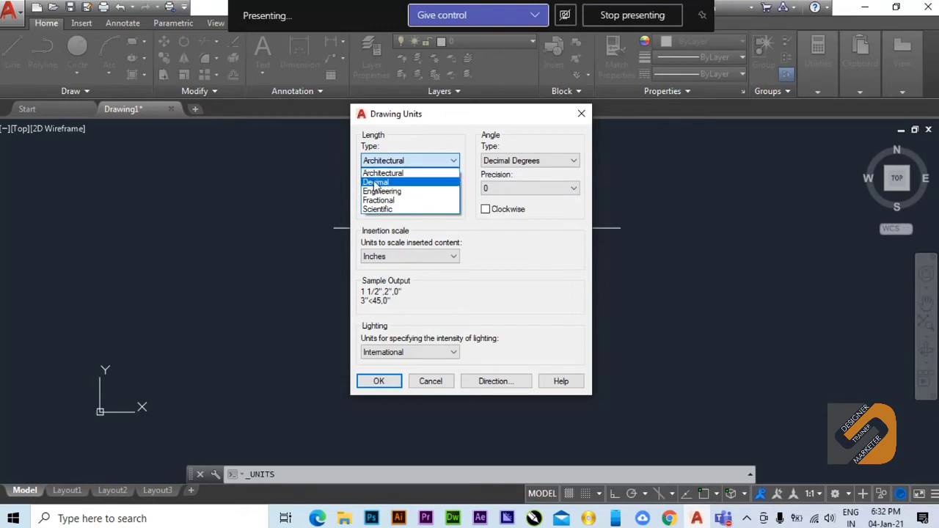
pyautogui.click(398, 138)
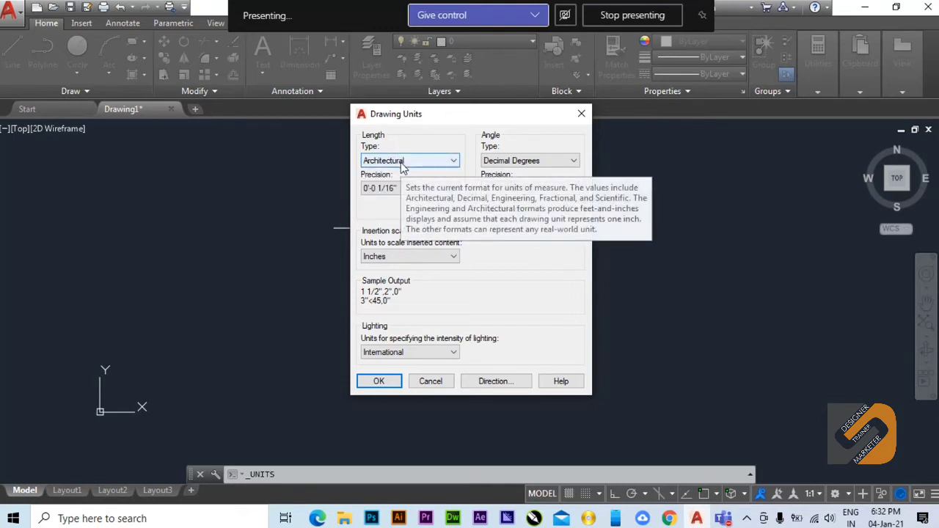
pyautogui.click(402, 163)
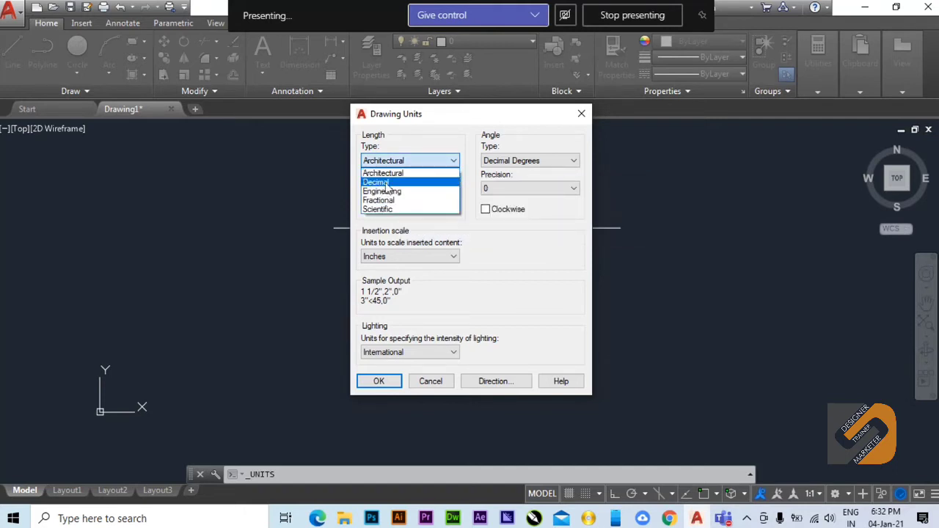
pyautogui.click(387, 183)
pyautogui.click(384, 161)
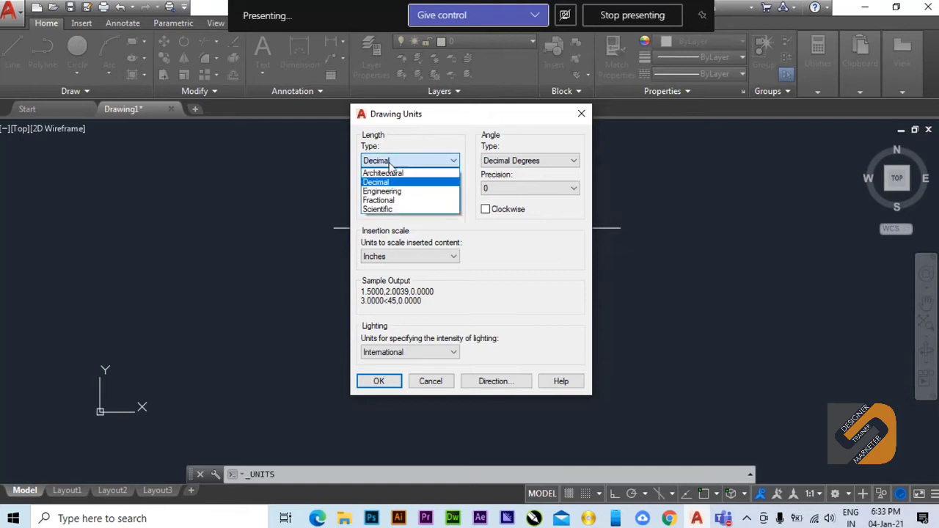
pyautogui.click(387, 175)
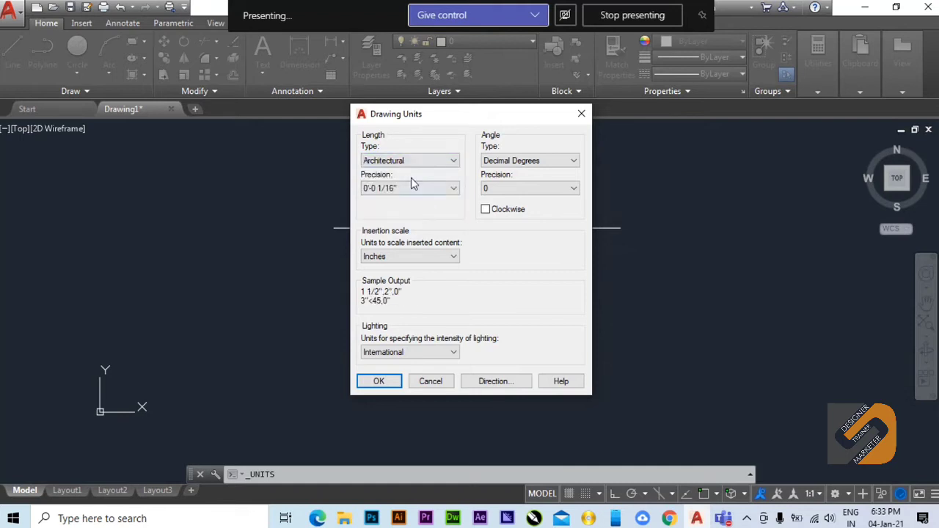
pyautogui.click(409, 161)
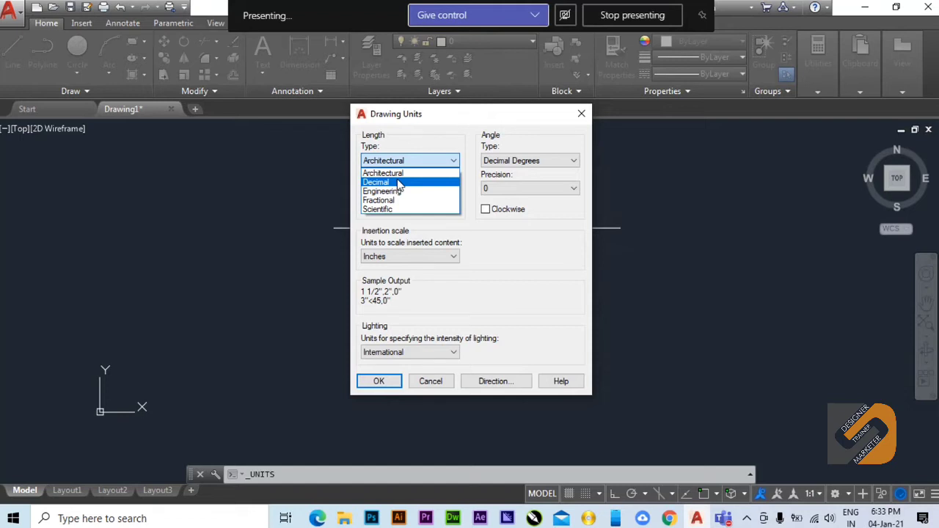
pyautogui.click(389, 182)
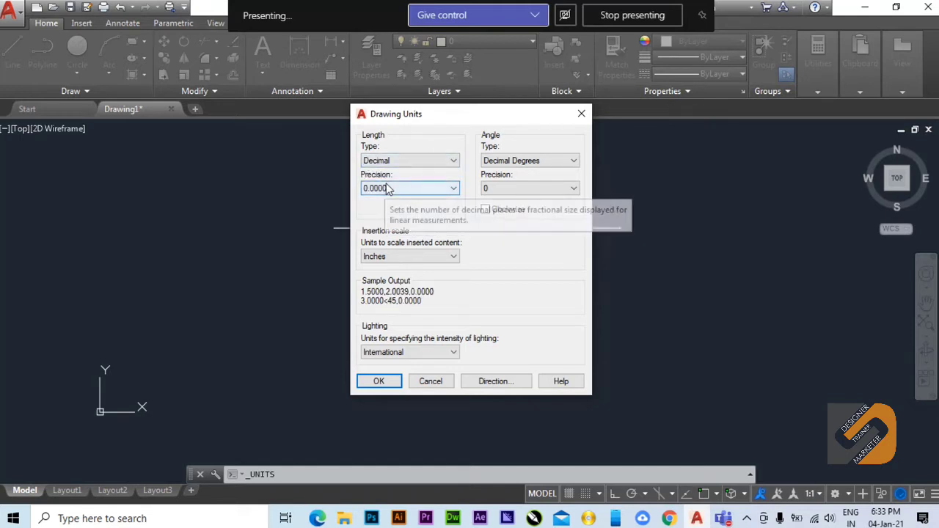
# Set the length precision to 0 and accept the drawing units with Inches as the insertion scale.
pyautogui.click(389, 190)
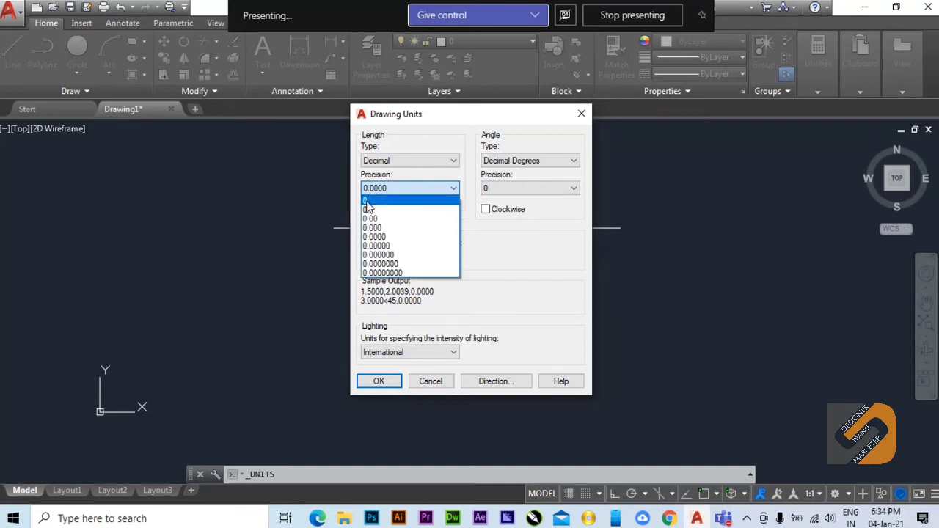
pyautogui.click(368, 202)
pyautogui.click(387, 189)
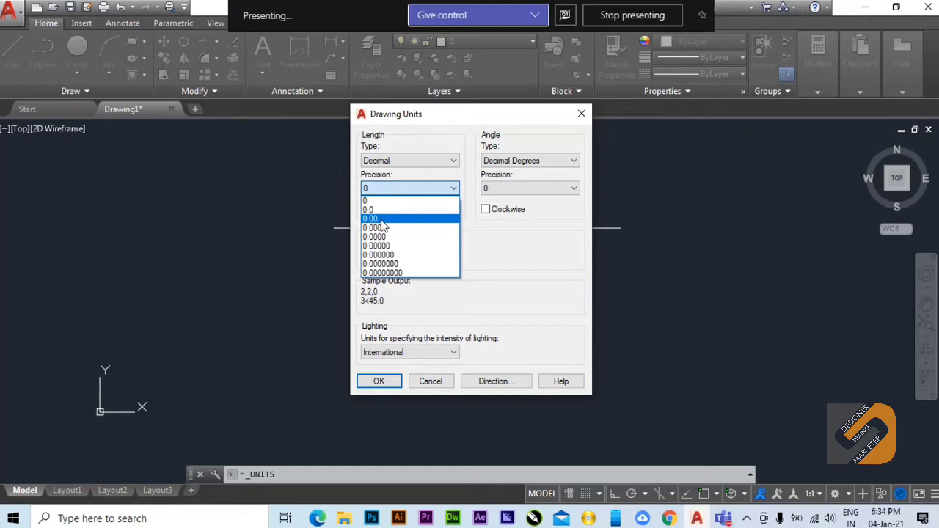
pyautogui.click(382, 201)
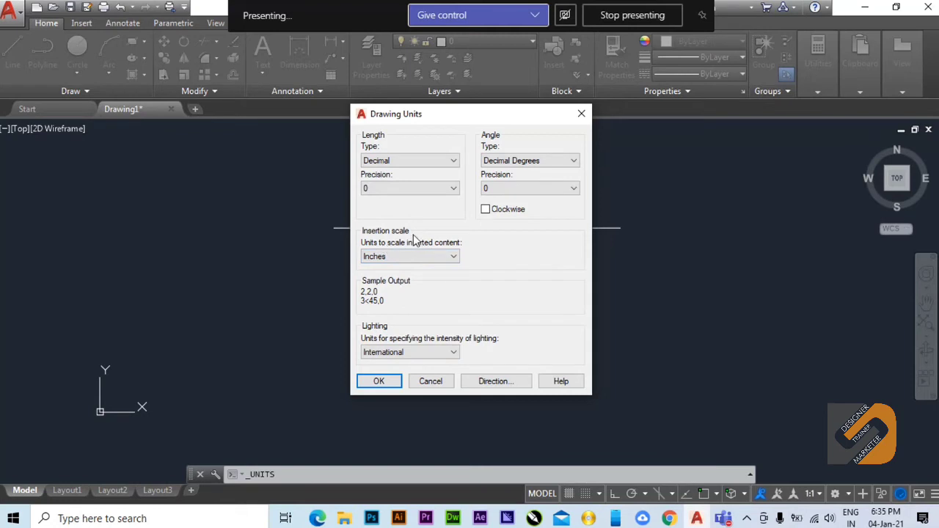
pyautogui.moveTo(408, 258)
pyautogui.click(379, 382)
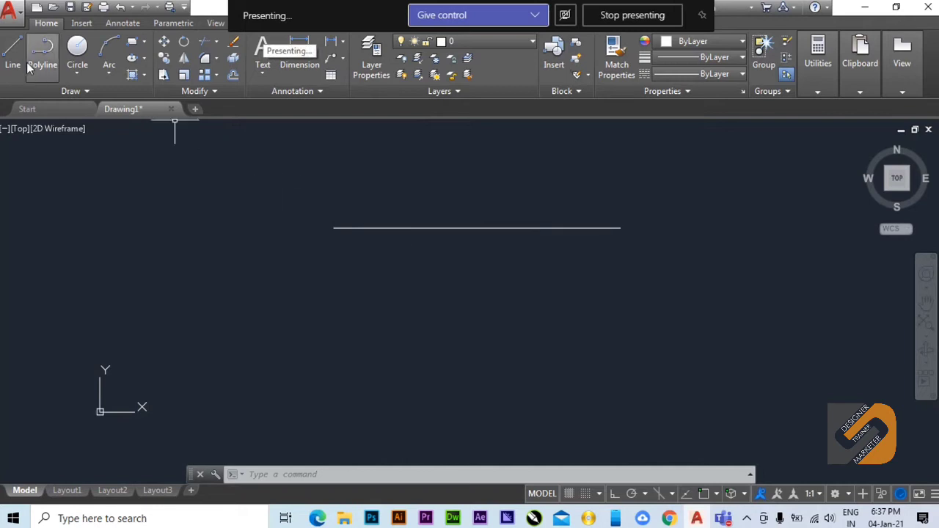
# Delete the existing horizontal line from the drawing.
pyautogui.scroll(-2, 404, 242)
pyautogui.moveTo(404, 242); pyautogui.dragTo(379, 262, button='middle')
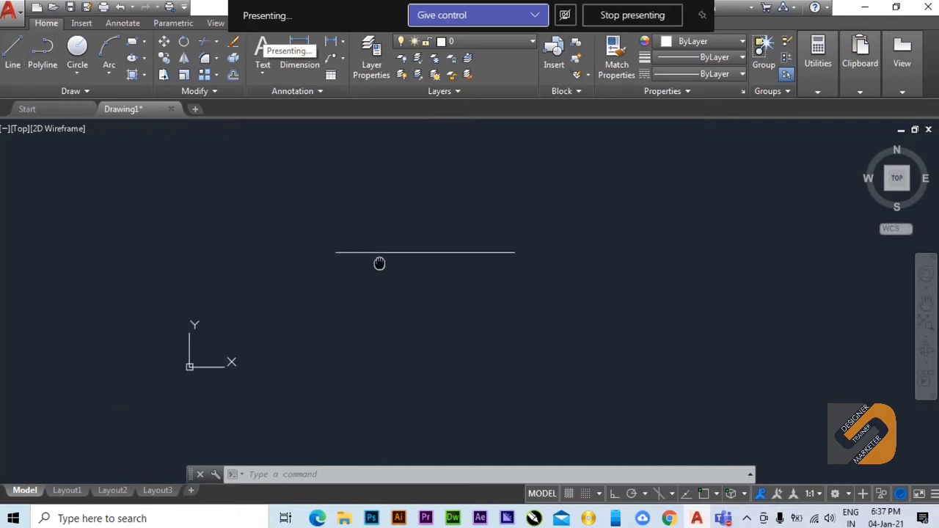
pyautogui.scroll(2, 379, 262)
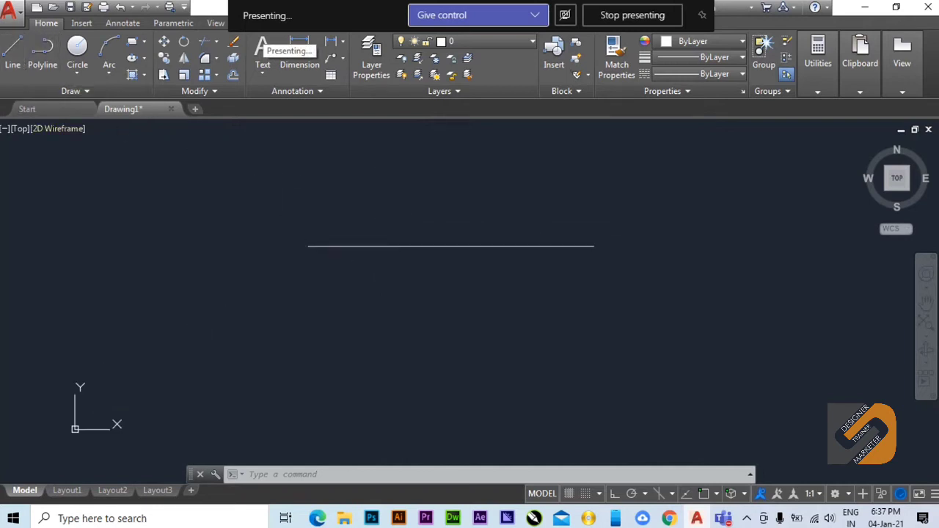
pyautogui.click(553, 311)
pyautogui.click(407, 199)
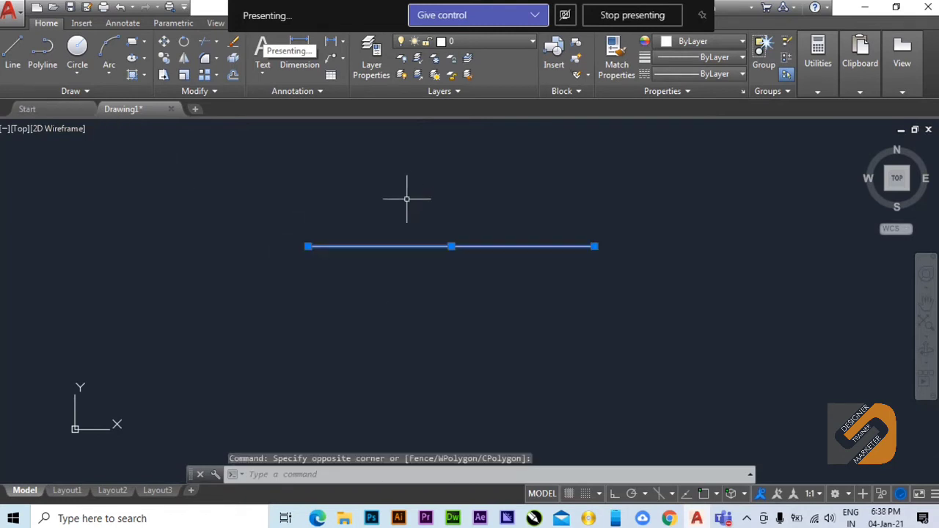
pyautogui.press('Delete')
# Draw a nearly horizontal line 100 units long in the empty drawing and finish the Line command.
pyautogui.click(12, 51)
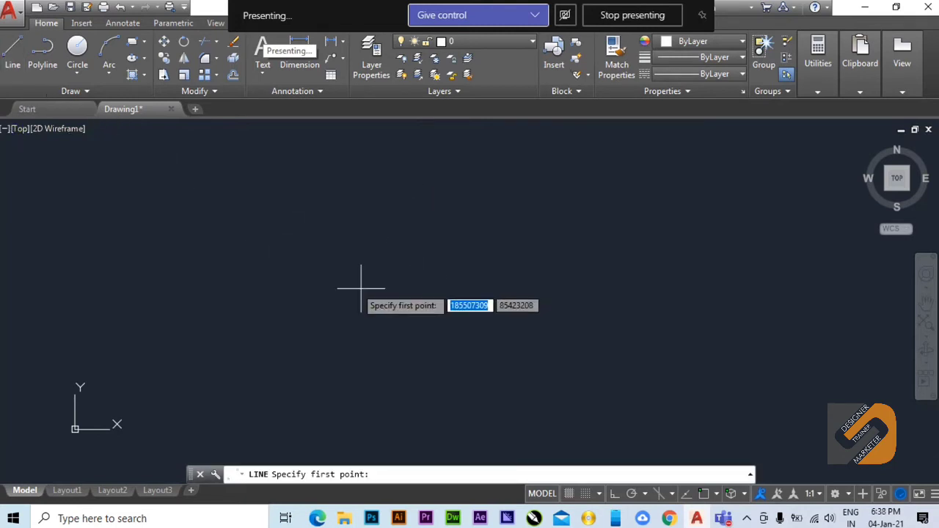
pyautogui.click(312, 258)
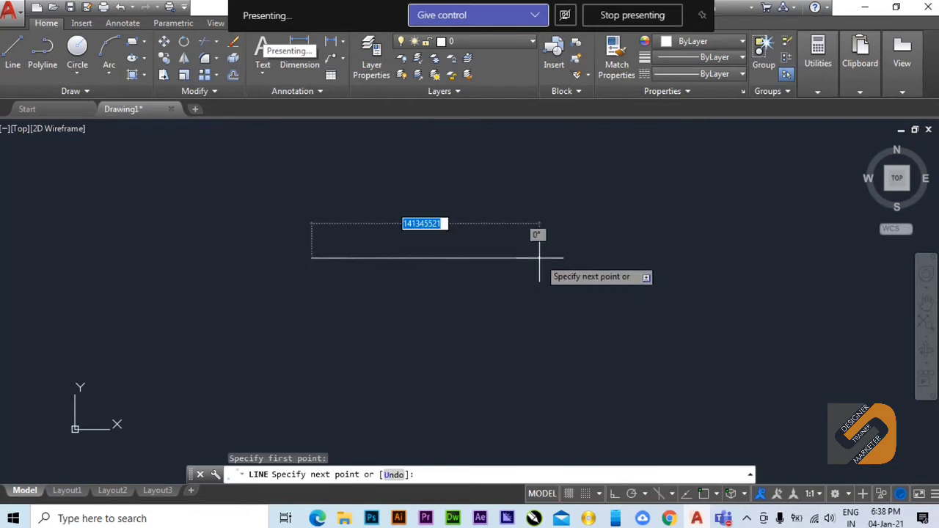
pyautogui.write('100')
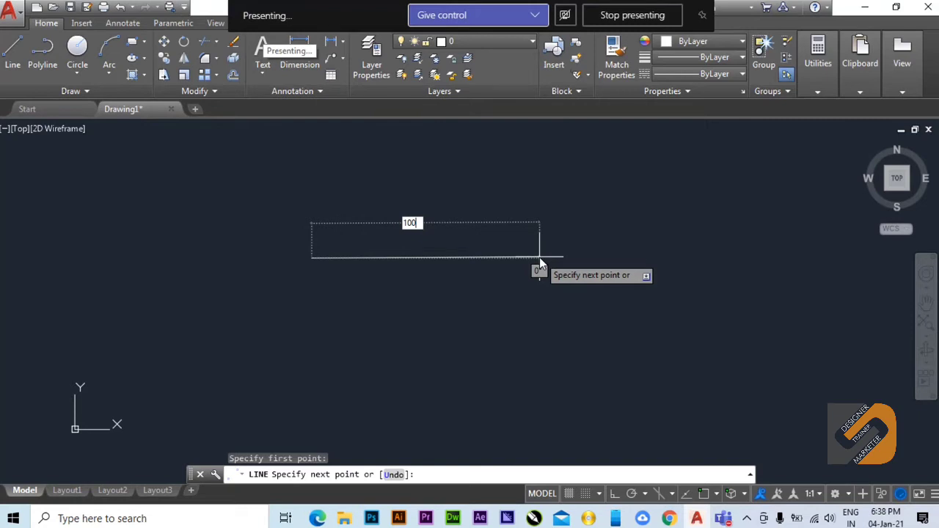
pyautogui.press('Return')
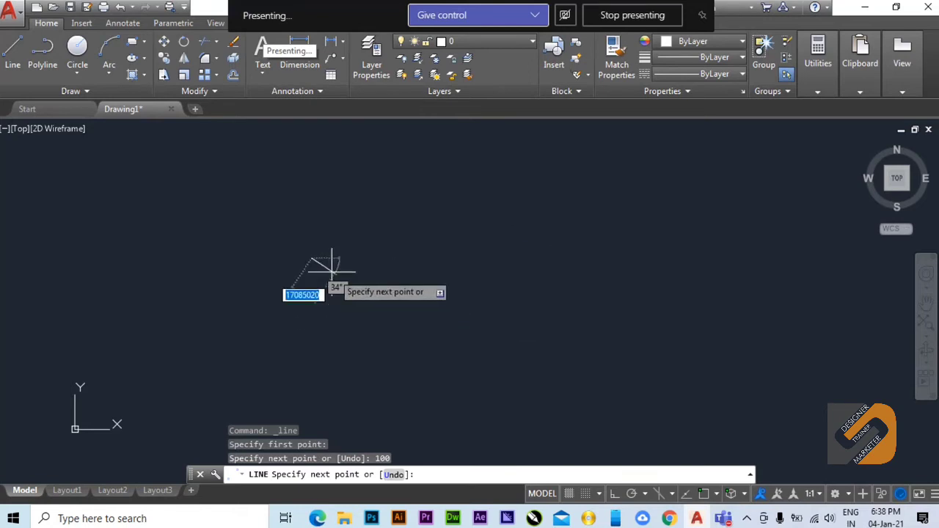
pyautogui.scroll(7, 293, 260)
pyautogui.scroll(7, 374, 258)
pyautogui.scroll(5, 597, 228)
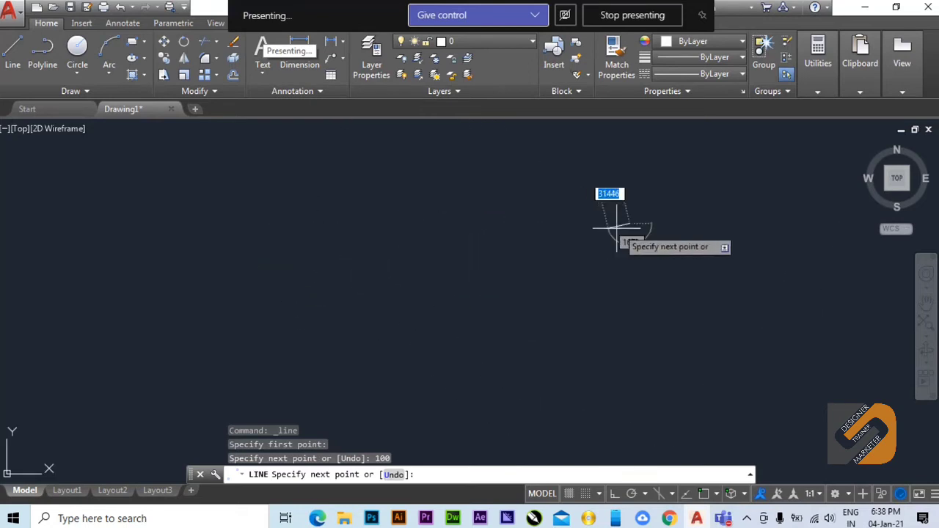
pyautogui.scroll(5, 646, 216)
pyautogui.scroll(3, 555, 241)
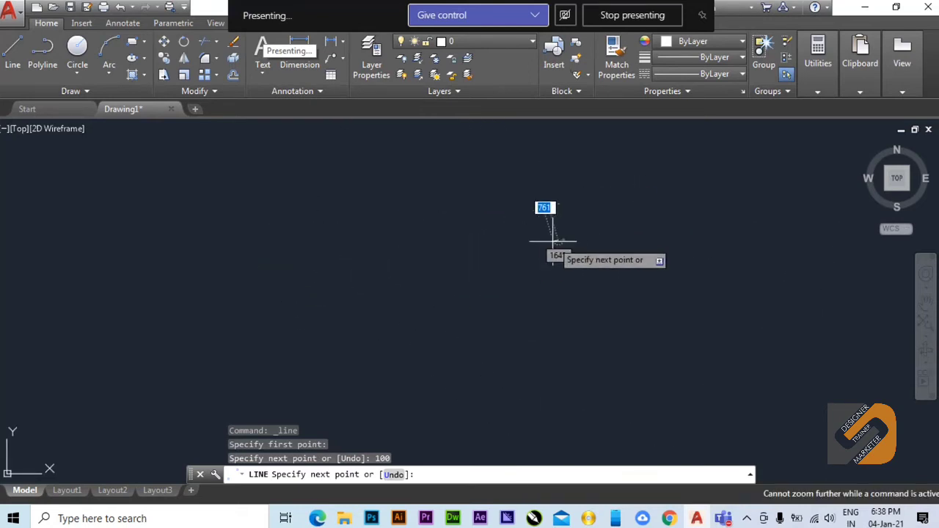
pyautogui.rightClick(646, 228)
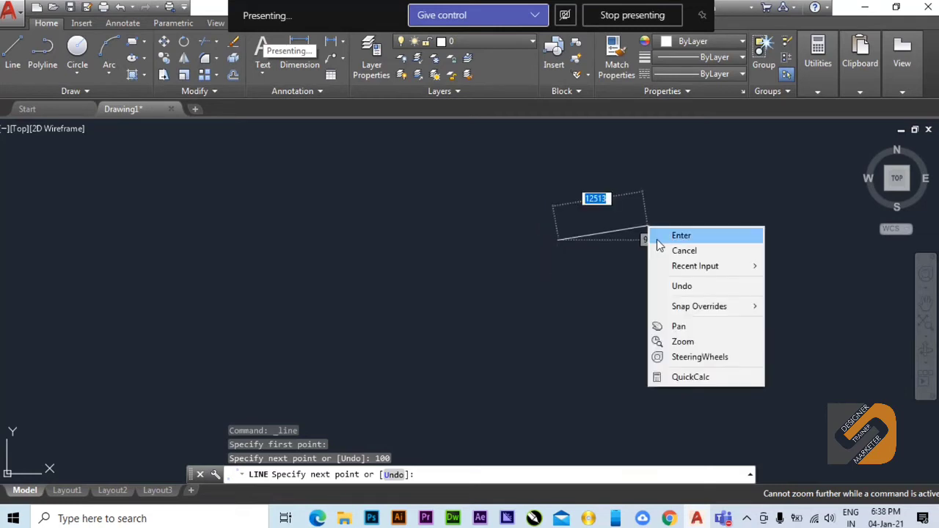
pyautogui.click(657, 235)
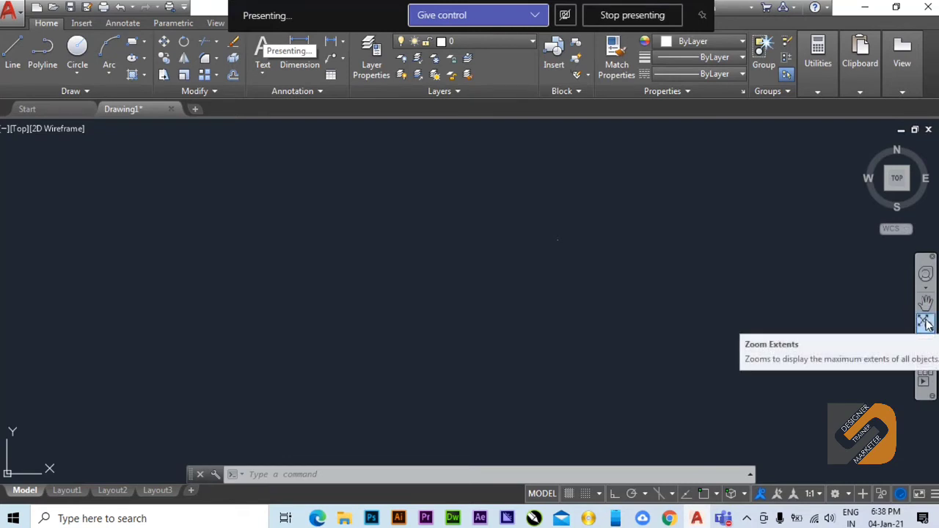
# Zoom to the drawing extents and frame the whole 100-unit line in the drawing area.
pyautogui.click(926, 324)
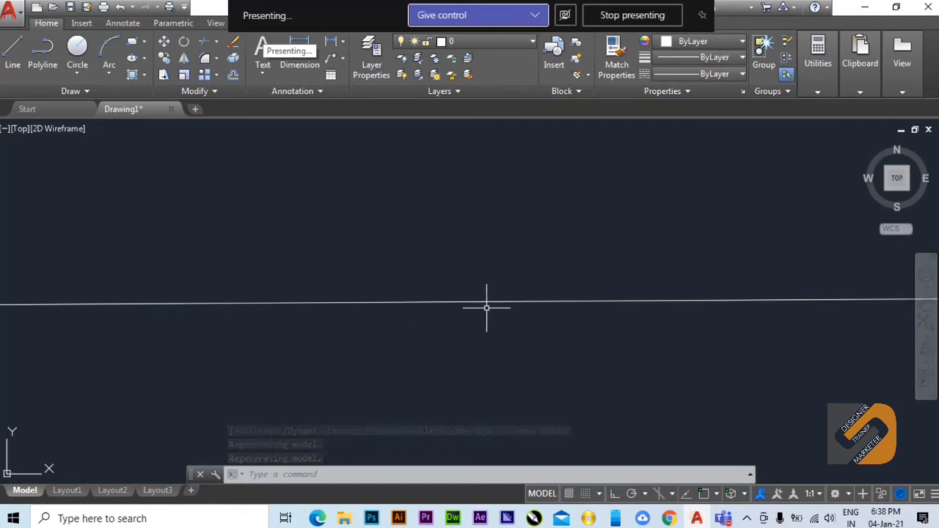
pyautogui.scroll(-3, 441, 253)
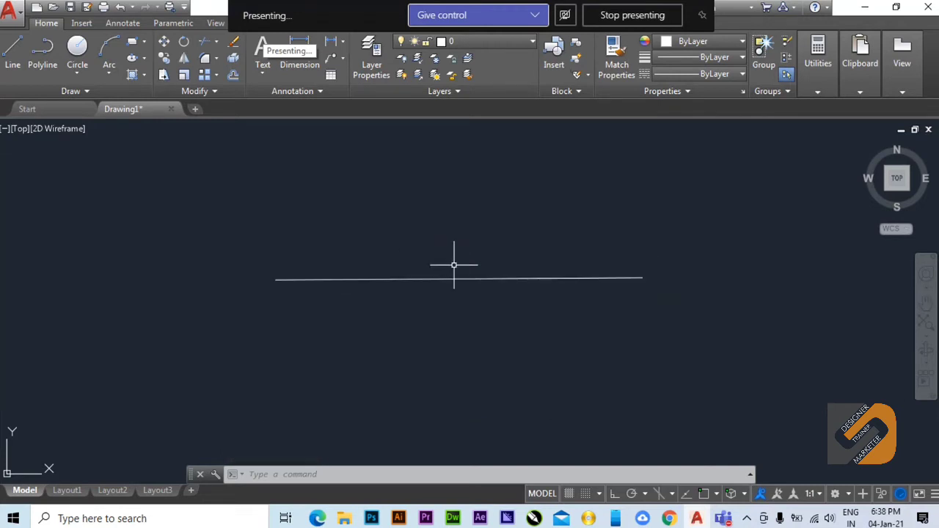
pyautogui.scroll(4, 357, 275)
pyautogui.moveTo(357, 274); pyautogui.dragTo(361, 348, button='middle')
pyautogui.scroll(-2, 396, 327)
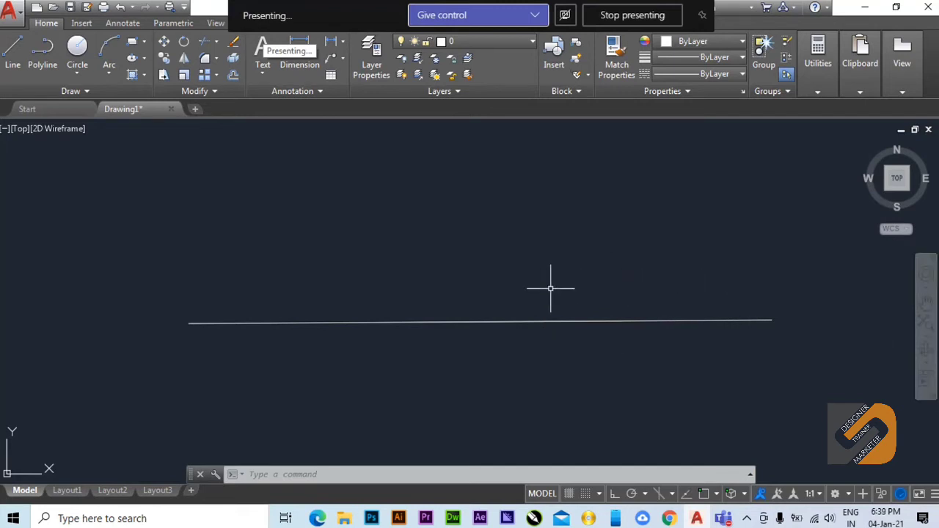
pyautogui.moveTo(457, 309); pyautogui.dragTo(446, 279, button='middle')
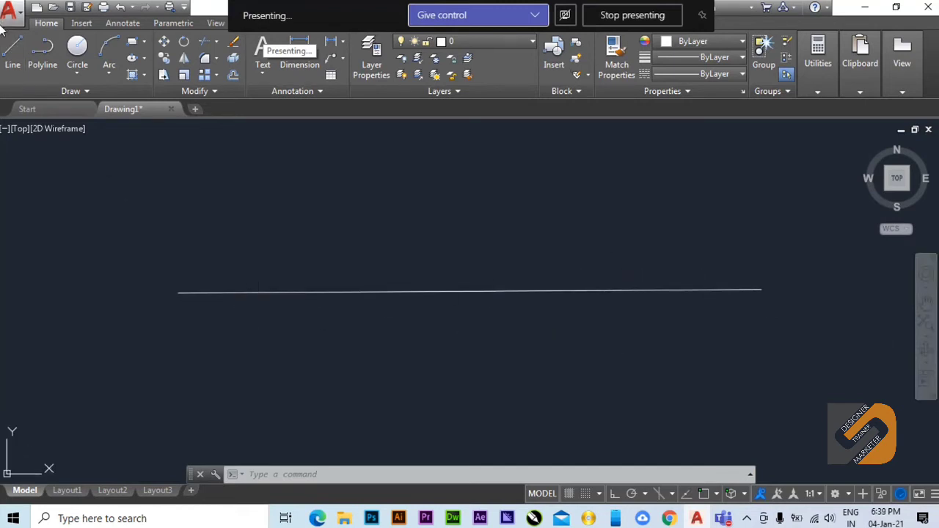
pyautogui.click(13, 50)
pyautogui.scroll(-1, 134, 333)
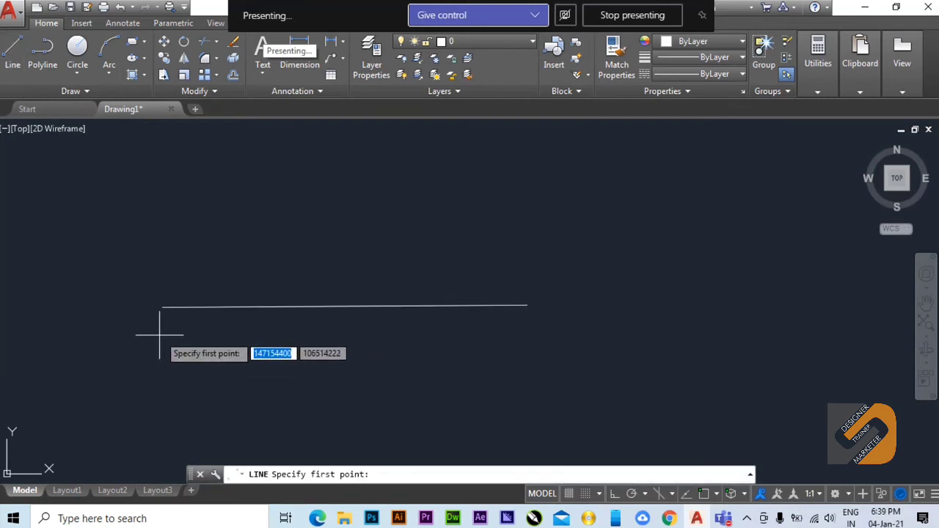
pyautogui.click(159, 335)
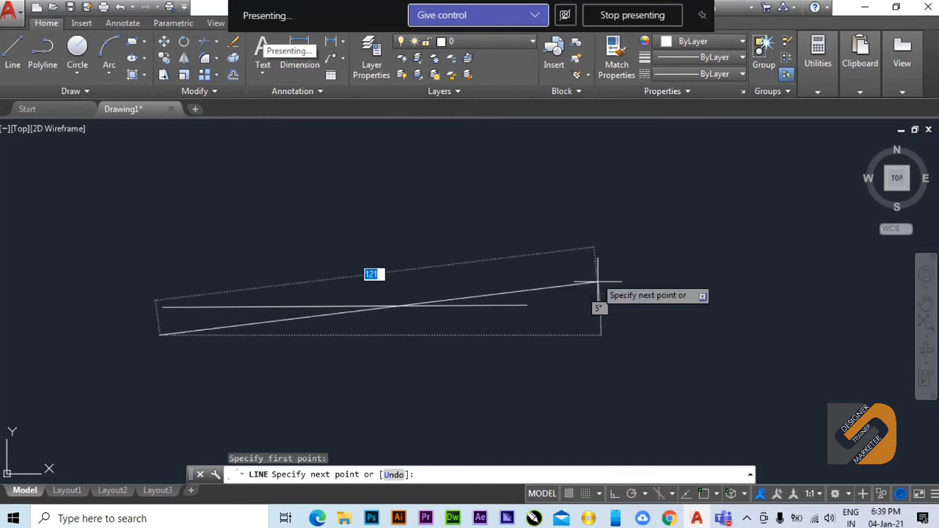
pyautogui.rightClick(602, 253)
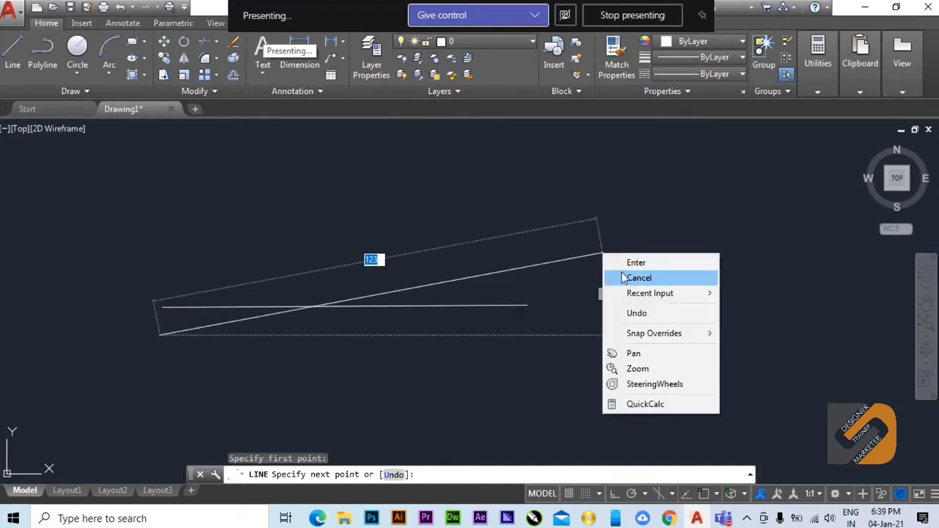
pyautogui.click(624, 274)
pyautogui.moveTo(270, 334); pyautogui.dragTo(327, 331, button='middle')
pyautogui.scroll(3, 326, 330)
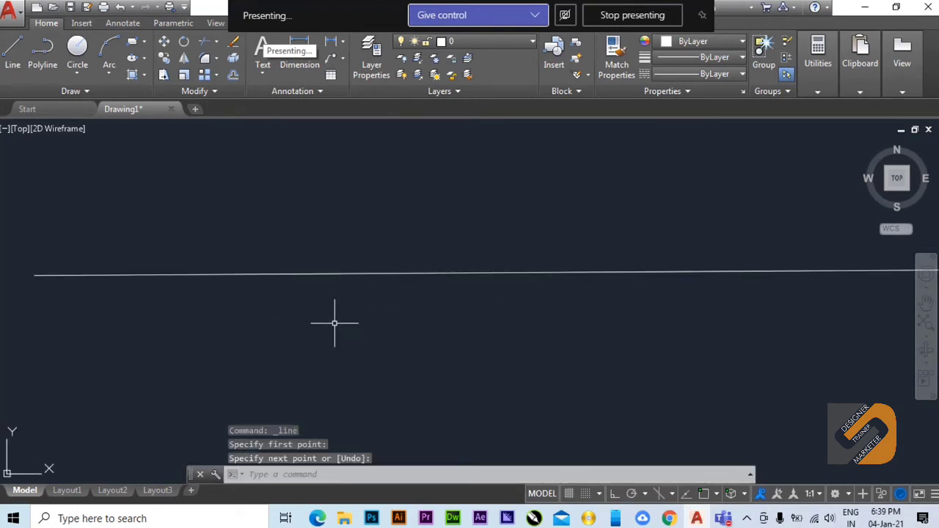
pyautogui.scroll(-2, 330, 325)
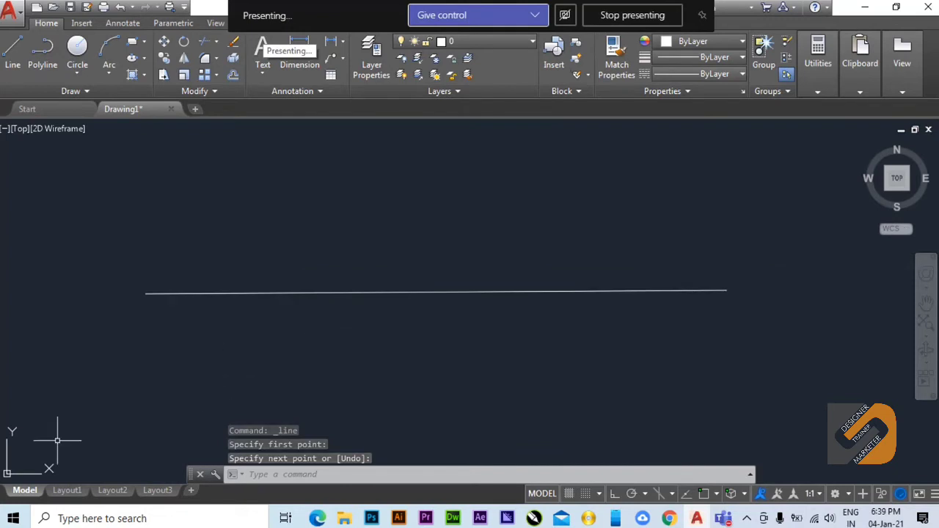
# Switch to Layout1 and open its page setup for modification in the Page Setup Manager.
pyautogui.rightClick(66, 491)
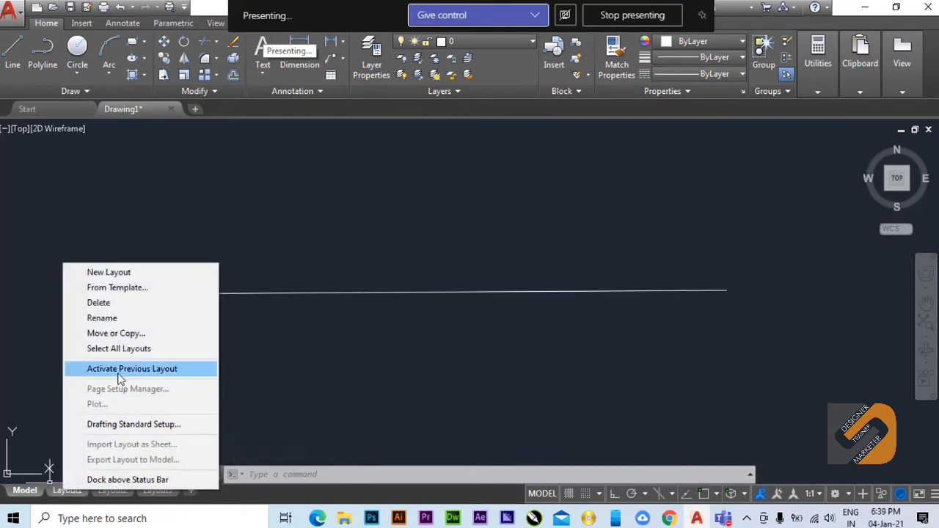
pyautogui.click(311, 422)
pyautogui.click(134, 441)
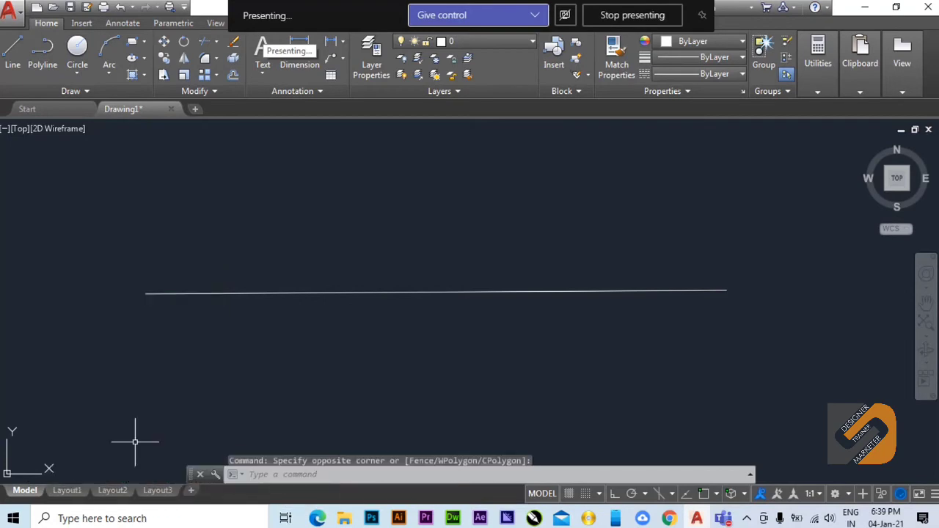
pyautogui.click(73, 491)
pyautogui.rightClick(73, 492)
pyautogui.click(133, 389)
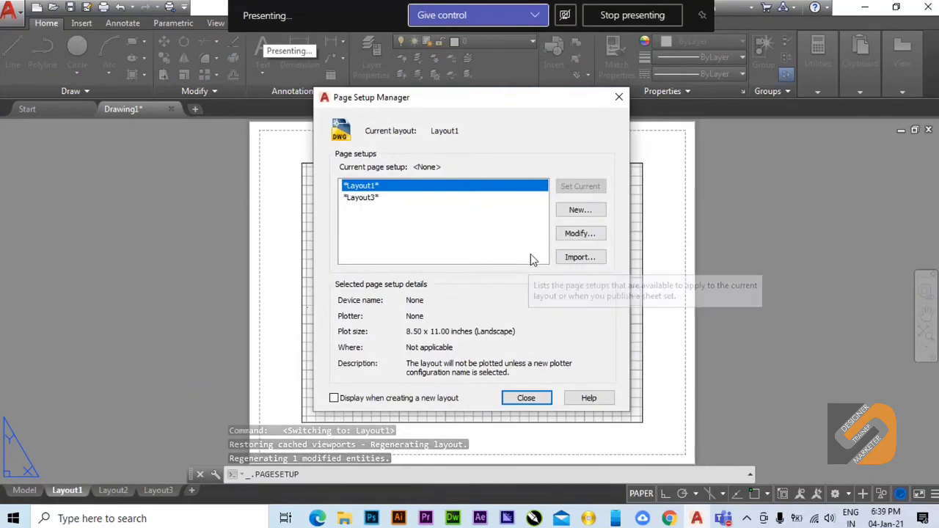
pyautogui.click(586, 236)
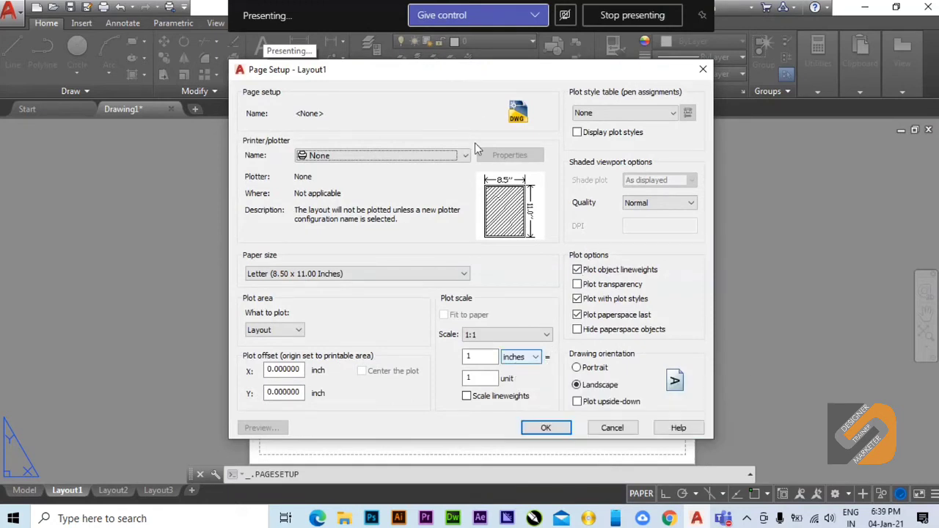
# Compare the inches and mm choices for Layout1's plot scale, ending on mm.
pyautogui.moveTo(352, 69); pyautogui.dragTo(48, 39)
pyautogui.click(226, 330)
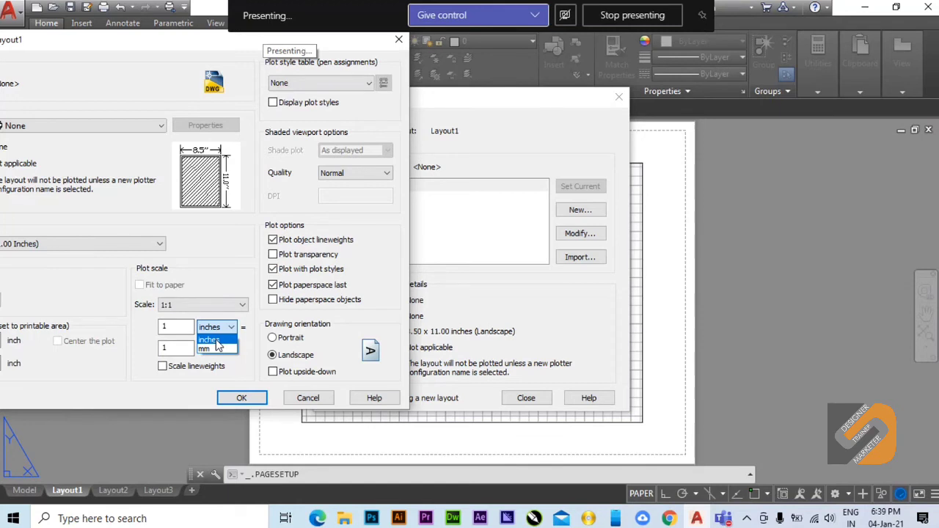
pyautogui.click(325, 48)
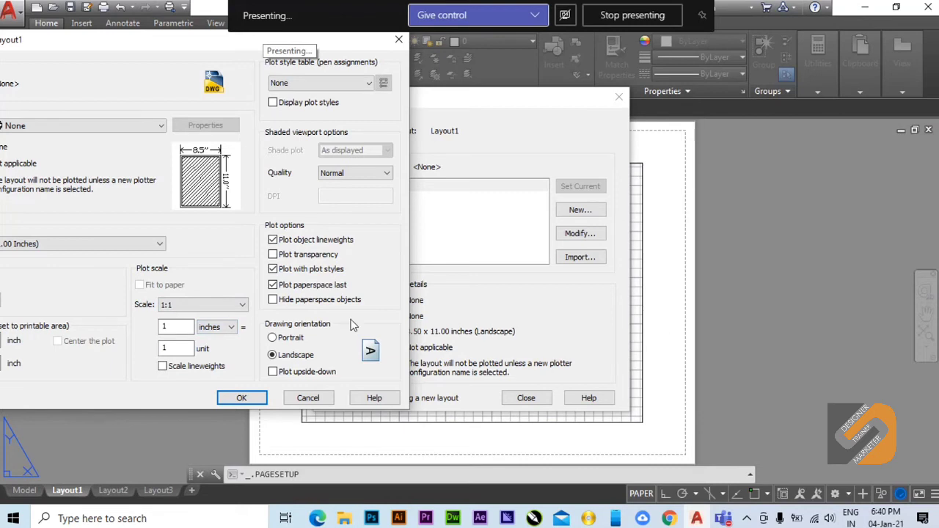
pyautogui.click(222, 332)
pyautogui.click(207, 352)
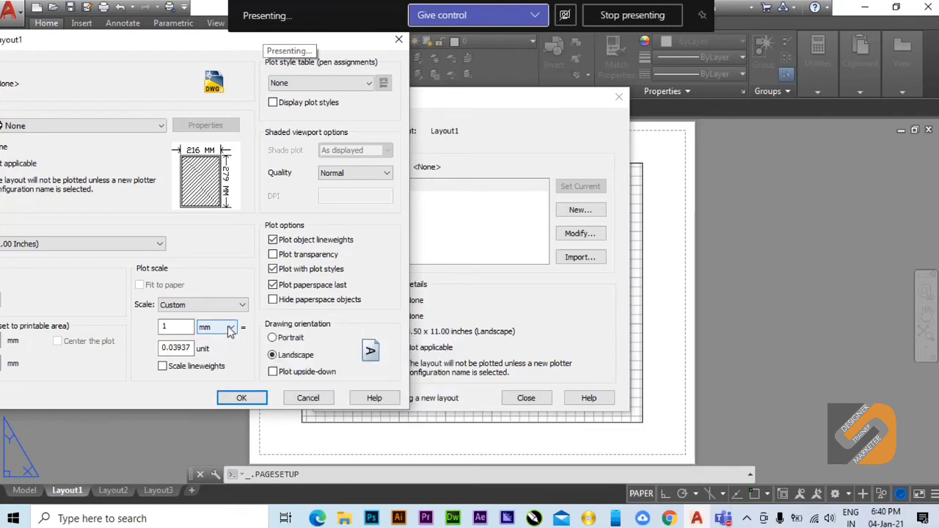
pyautogui.click(222, 328)
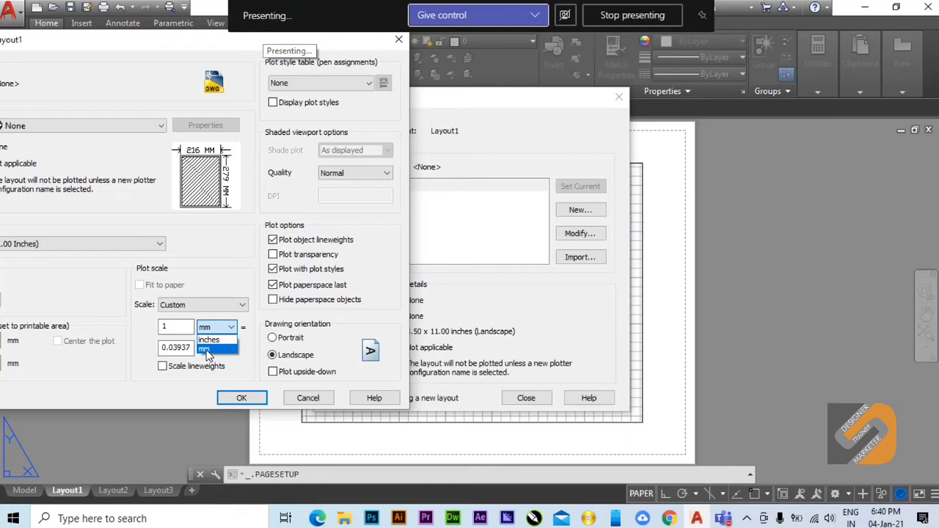
pyautogui.click(207, 351)
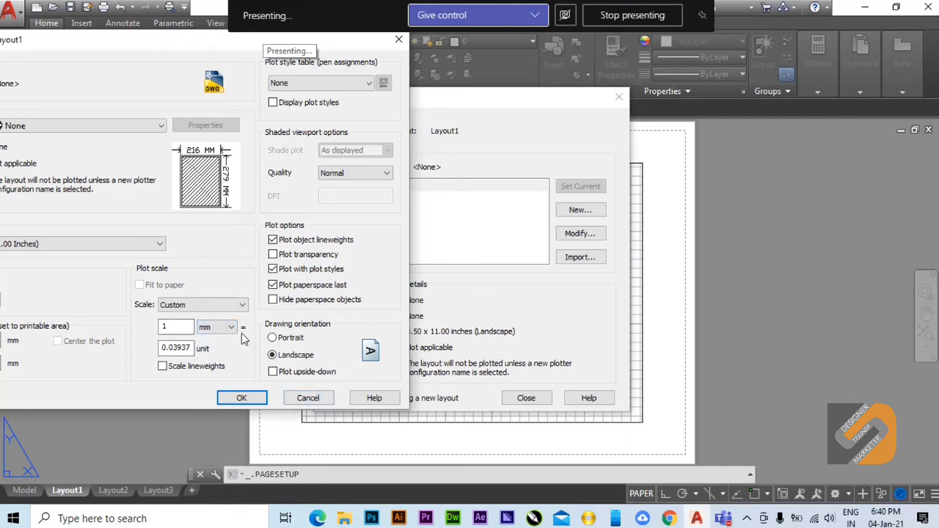
# Discard the page setup changes, close the Page Setup Manager and return to model space.
pyautogui.moveTo(134, 46); pyautogui.dragTo(385, 88)
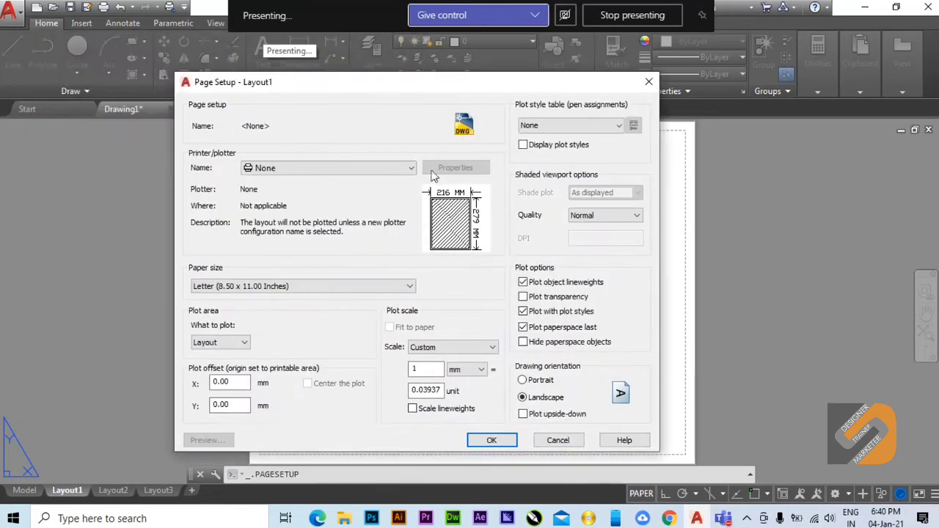
pyautogui.click(551, 445)
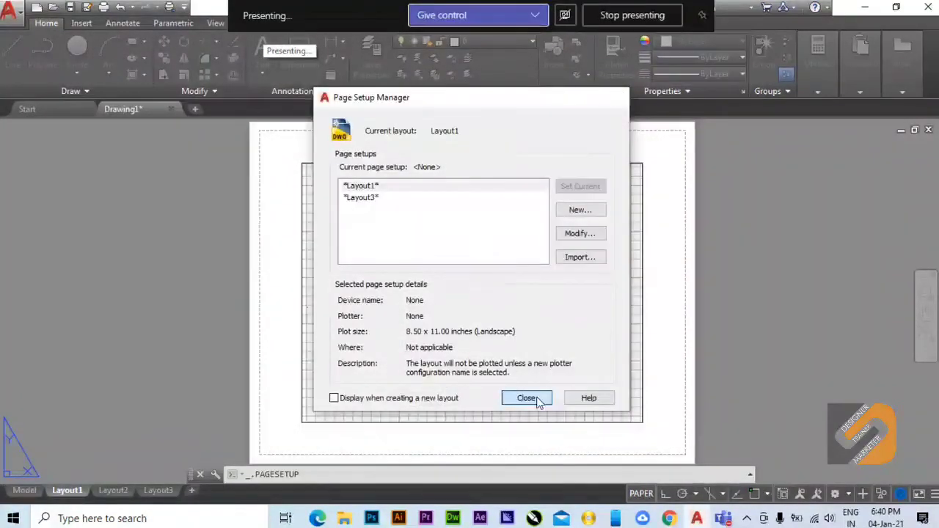
pyautogui.click(536, 397)
pyautogui.click(22, 490)
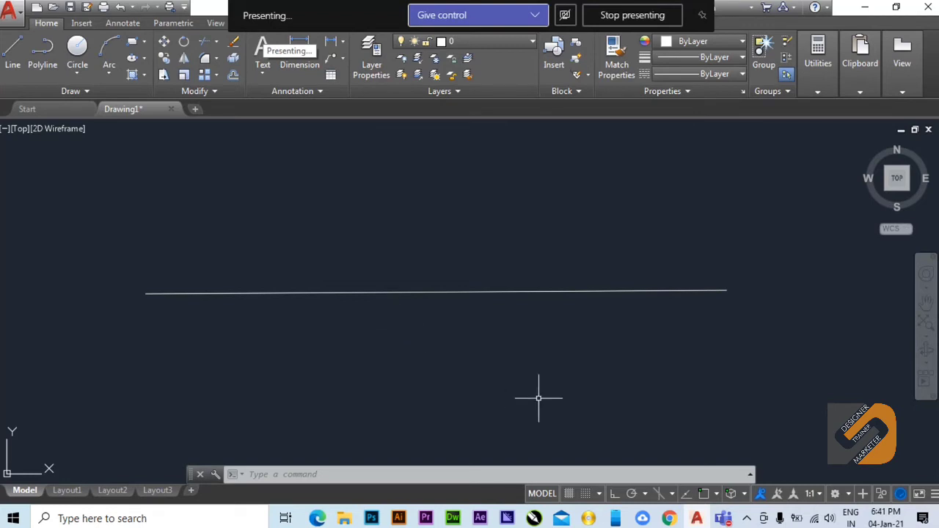
# Delete the nearly horizontal 100-unit line from model space.
pyautogui.click(11, 7)
pyautogui.click(539, 258)
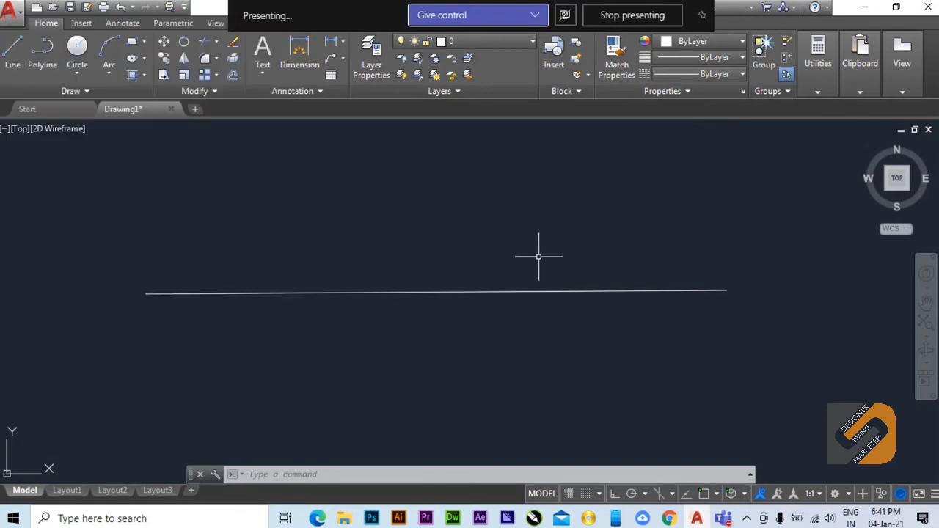
pyautogui.click(788, 350)
pyautogui.click(4, 231)
pyautogui.press('Delete')
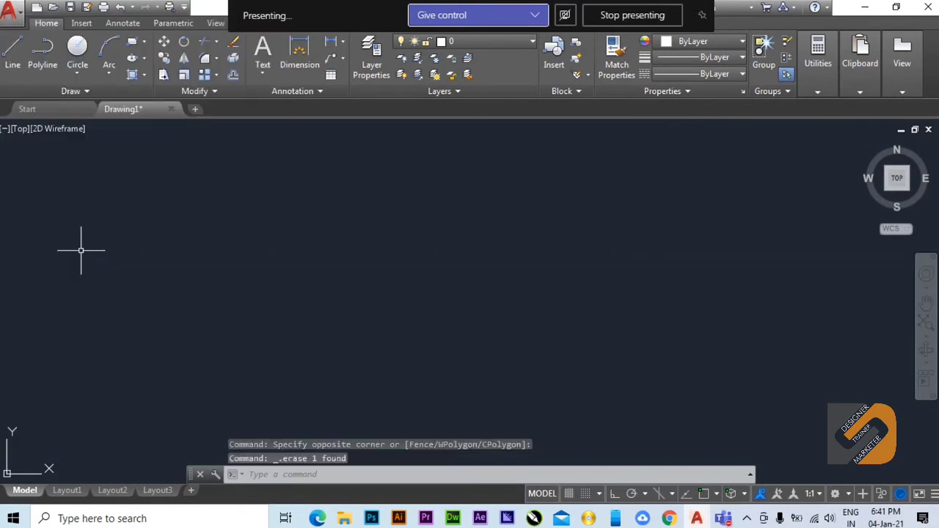
# Turn off the display of annotative objects that do not support the current annotation scale.
pyautogui.click(10, 56)
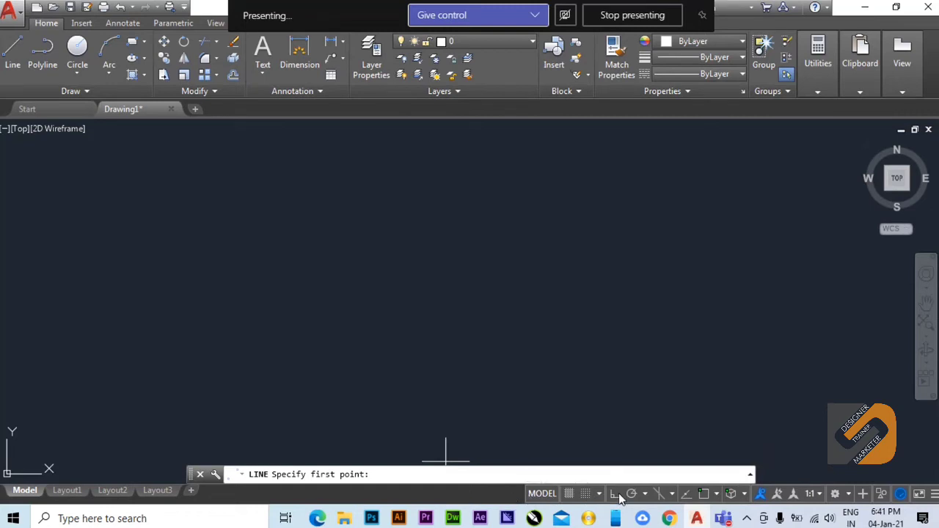
pyautogui.click(762, 496)
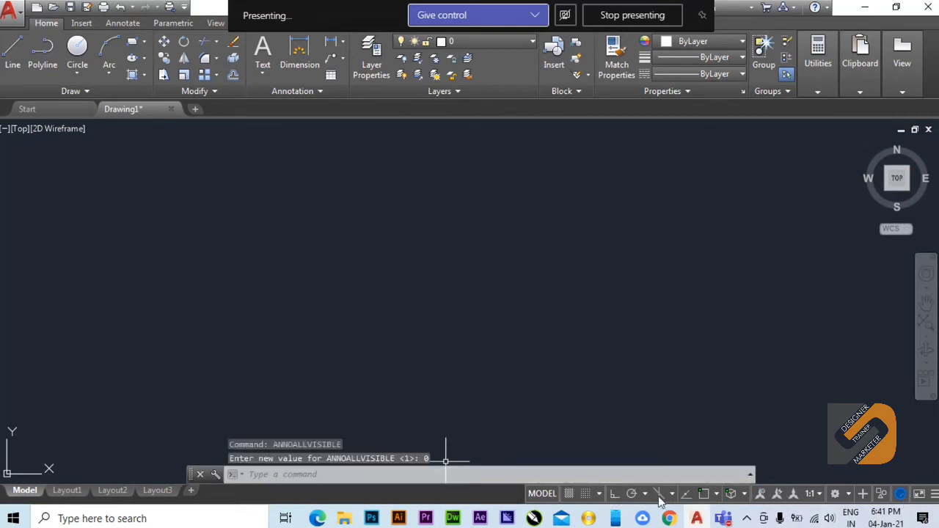
# Draw a freehand four-sided outline with the Line tool, about 58 units wide and 38 high, ending at its starting corner.
pyautogui.doubleClick(12, 55)
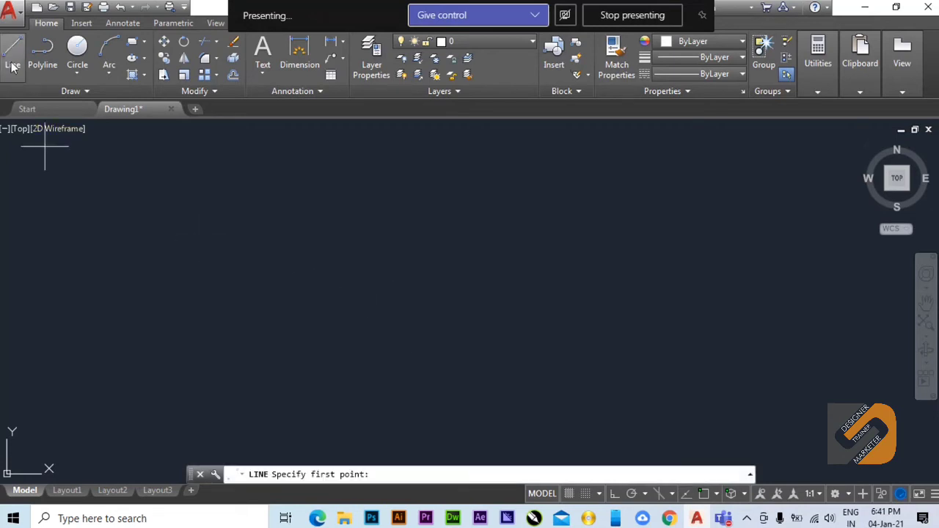
pyautogui.click(317, 256)
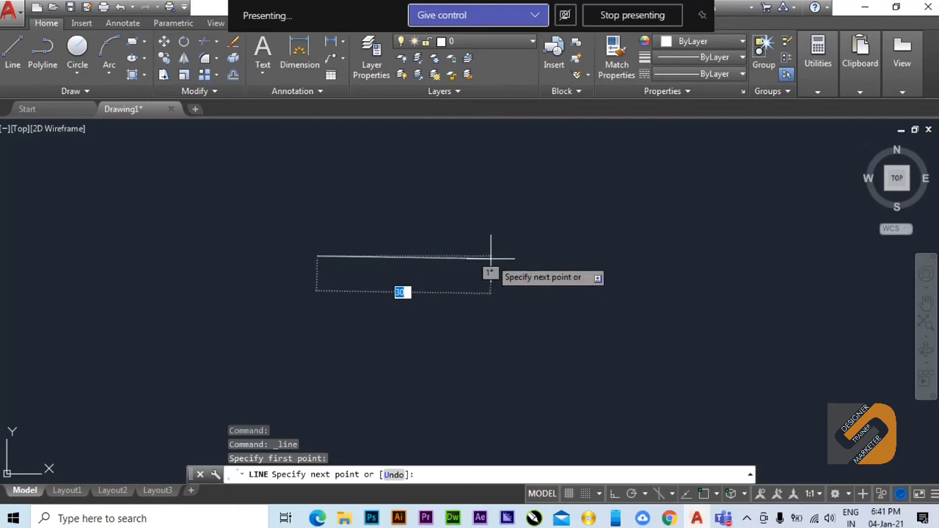
pyautogui.moveTo(562, 256); pyautogui.dragTo(606, 200, button='middle')
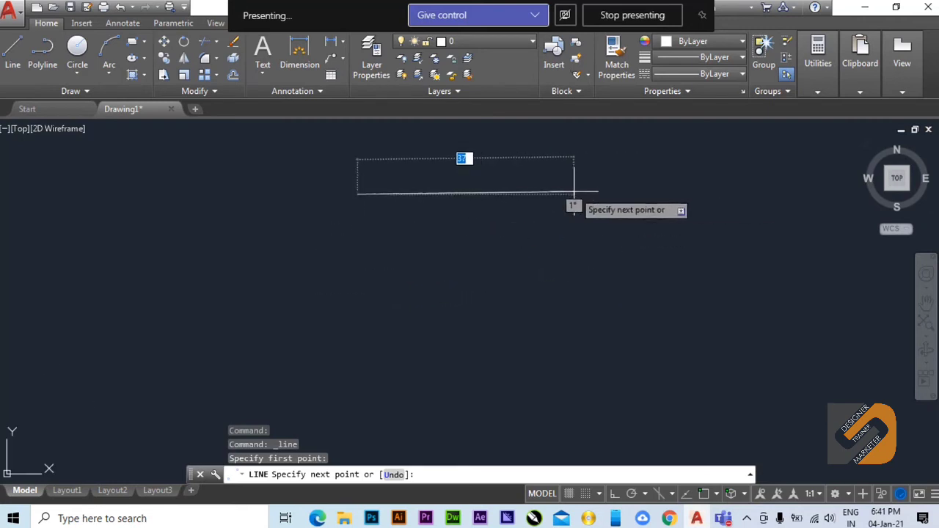
pyautogui.click(681, 195)
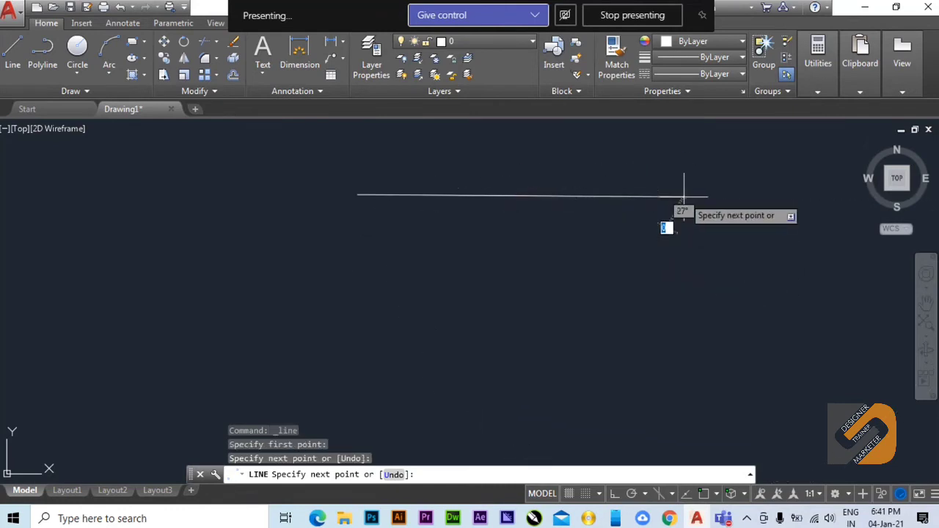
pyautogui.click(684, 419)
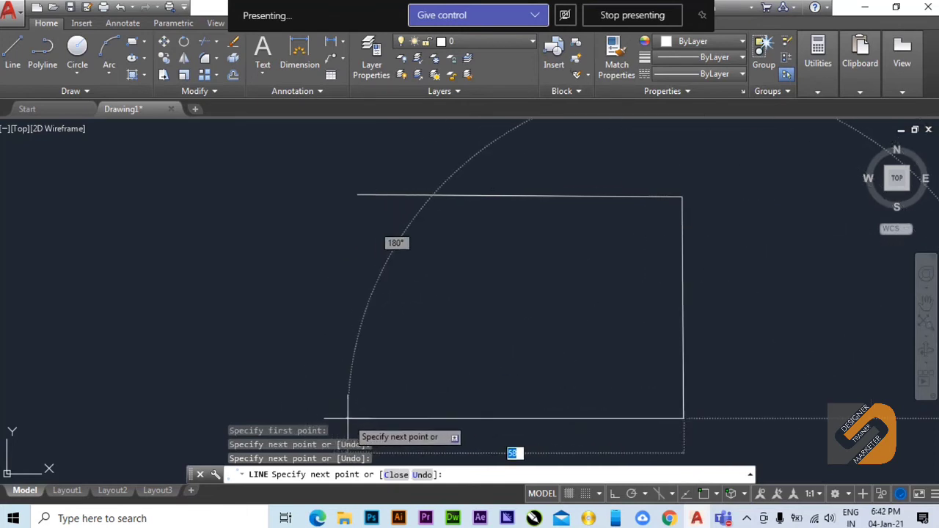
pyautogui.click(347, 418)
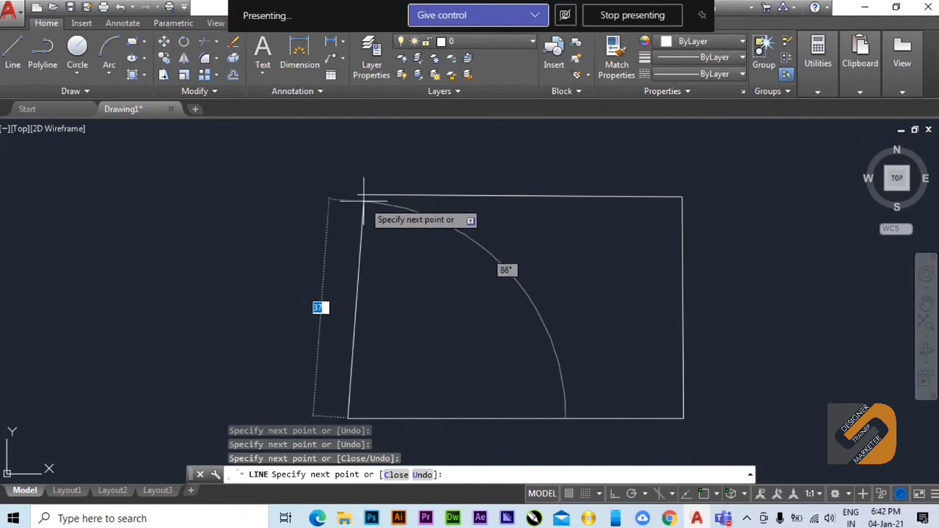
pyautogui.click(357, 196)
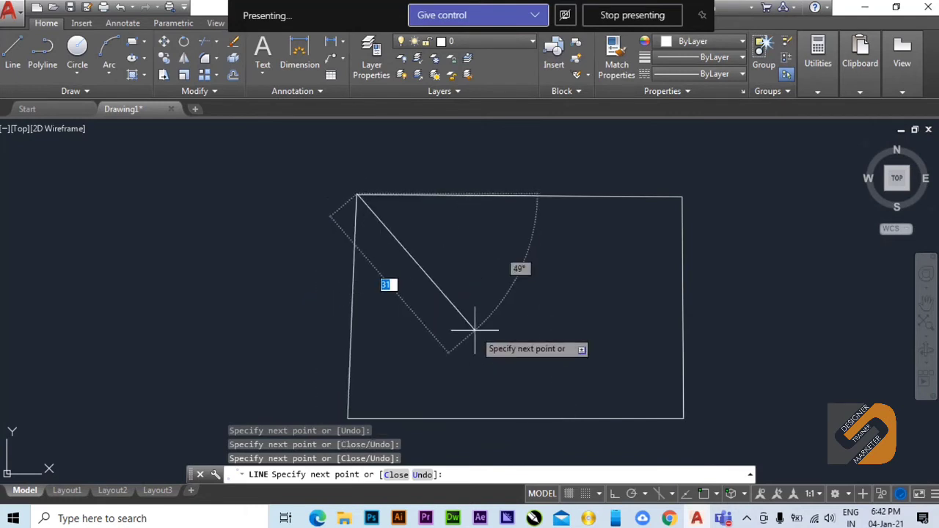
pyautogui.moveTo(526, 338); pyautogui.dragTo(499, 320, button='middle')
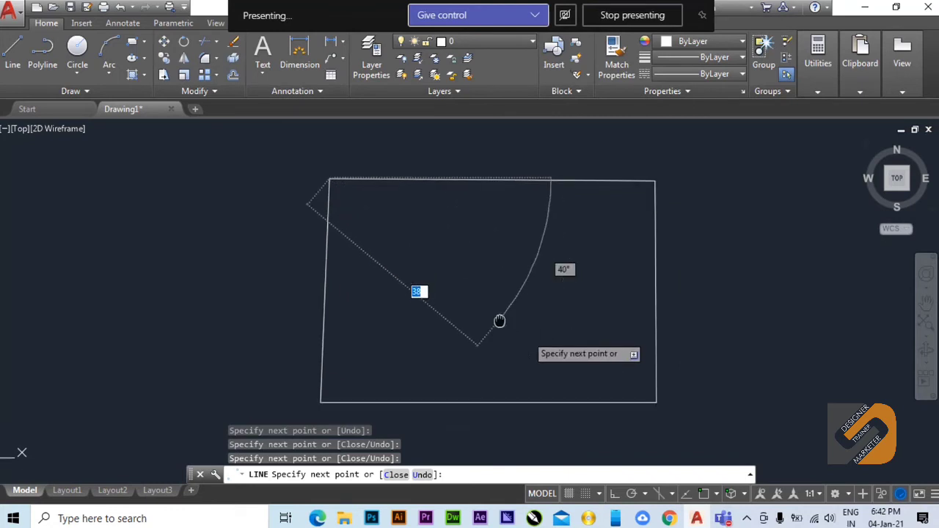
pyautogui.rightClick(391, 223)
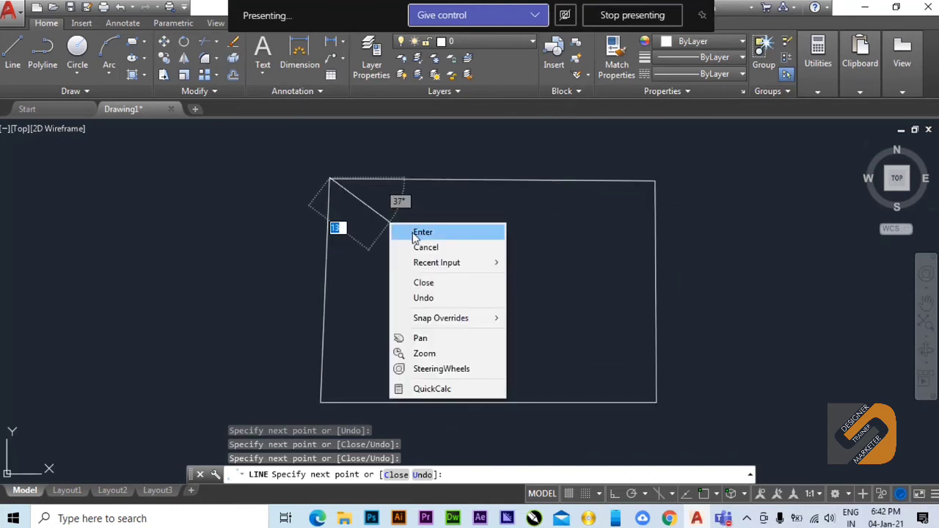
pyautogui.click(415, 233)
# Examine the outline's upper-left corner up close to check whether the line ends meet.
pyautogui.moveTo(397, 298); pyautogui.dragTo(371, 297, button='middle')
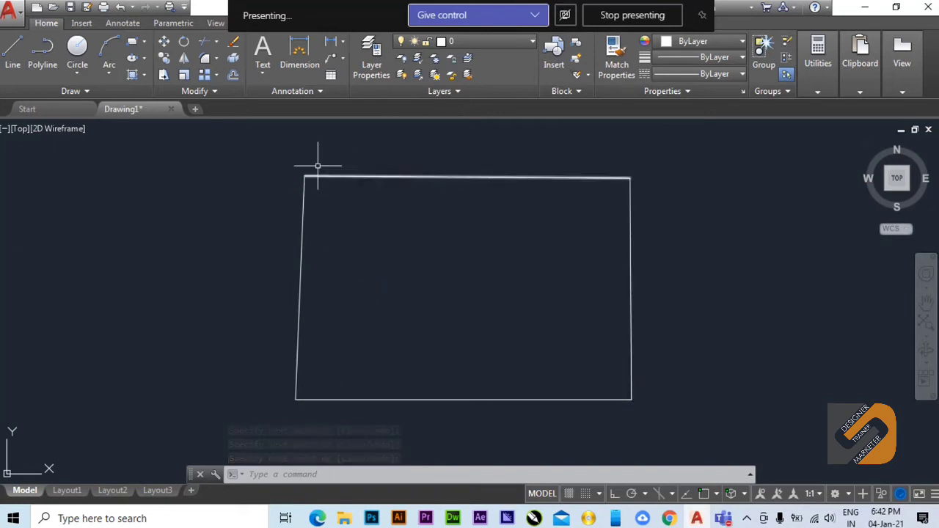
pyautogui.scroll(3, 289, 184)
pyautogui.scroll(-4, 341, 224)
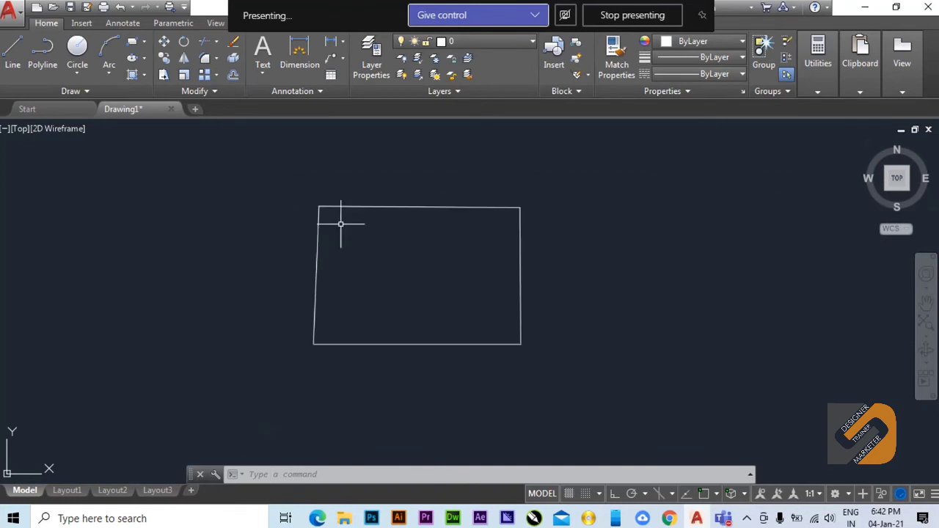
pyautogui.scroll(2, 349, 229)
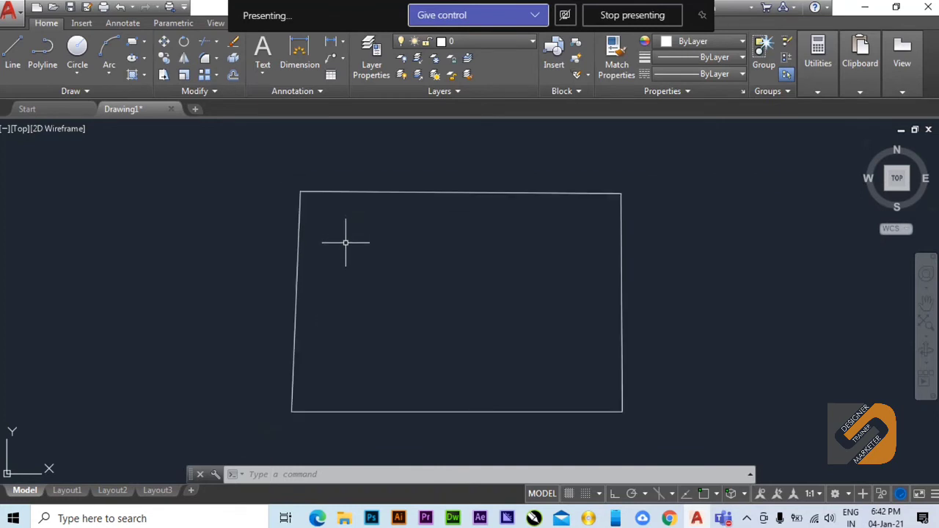
pyautogui.scroll(2, 490, 195)
pyautogui.scroll(-2, 503, 194)
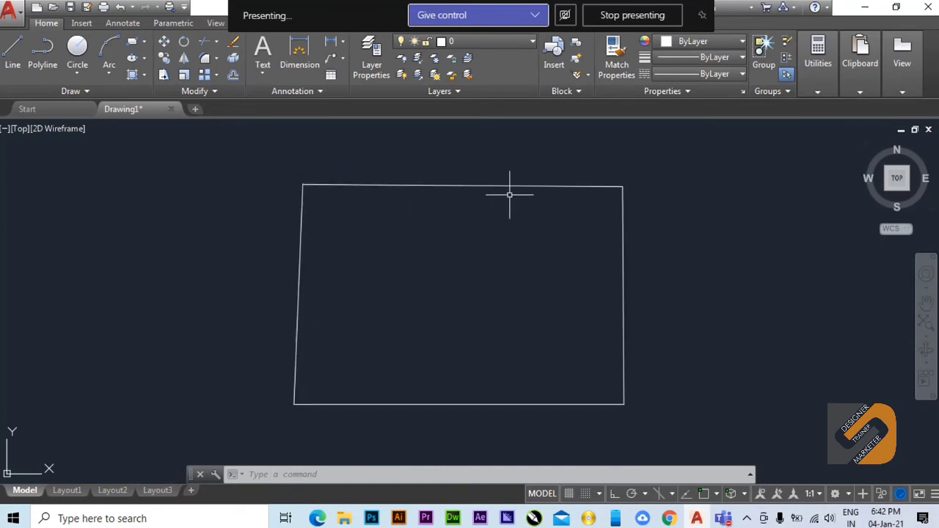
pyautogui.scroll(5, 401, 181)
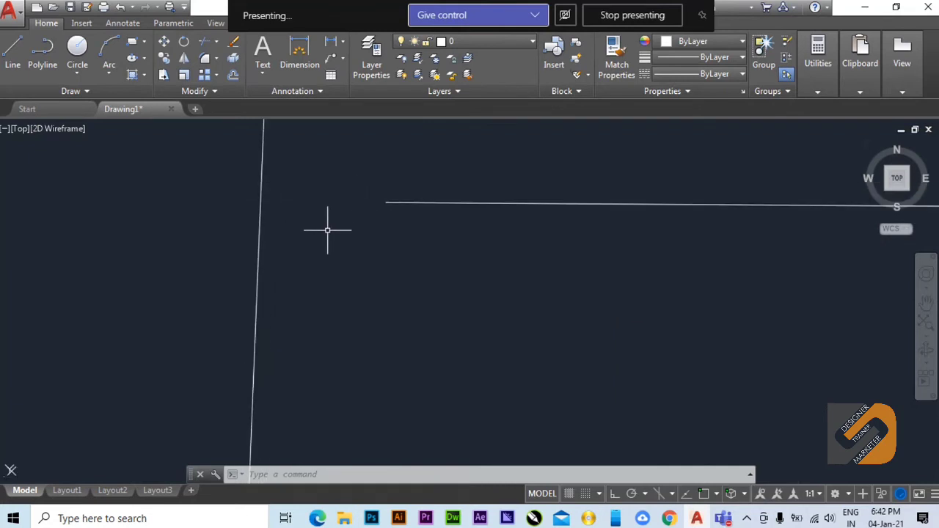
pyautogui.scroll(-5, 317, 222)
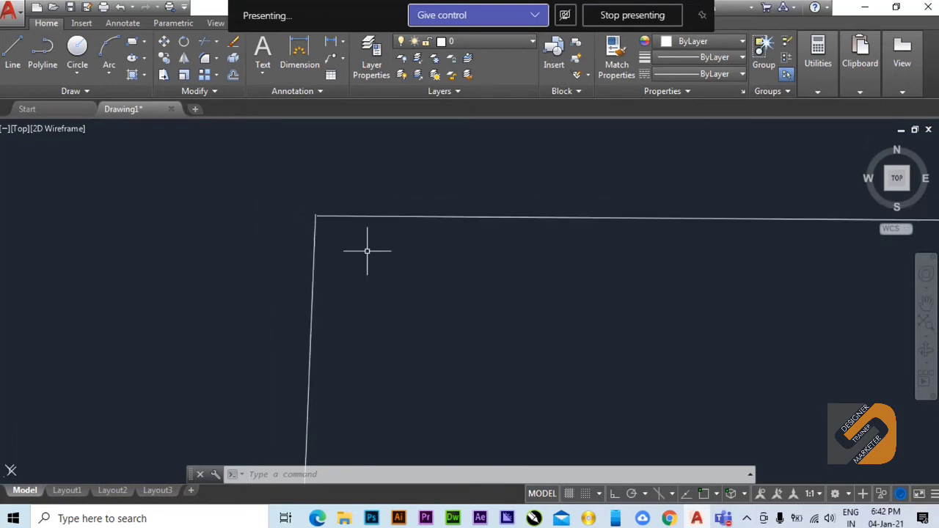
pyautogui.scroll(2, 445, 341)
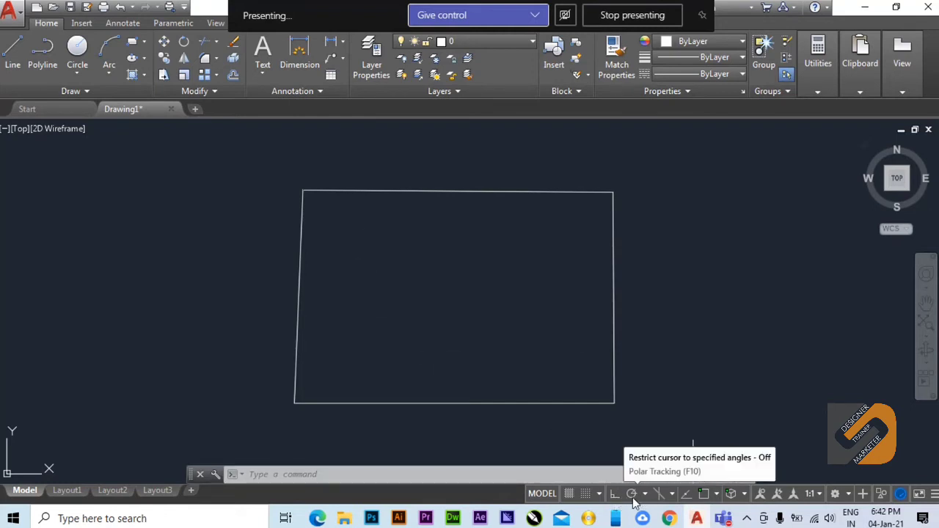
# Preview crossing and window selection boxes around the outline, ending each box in empty space.
pyautogui.click(668, 426)
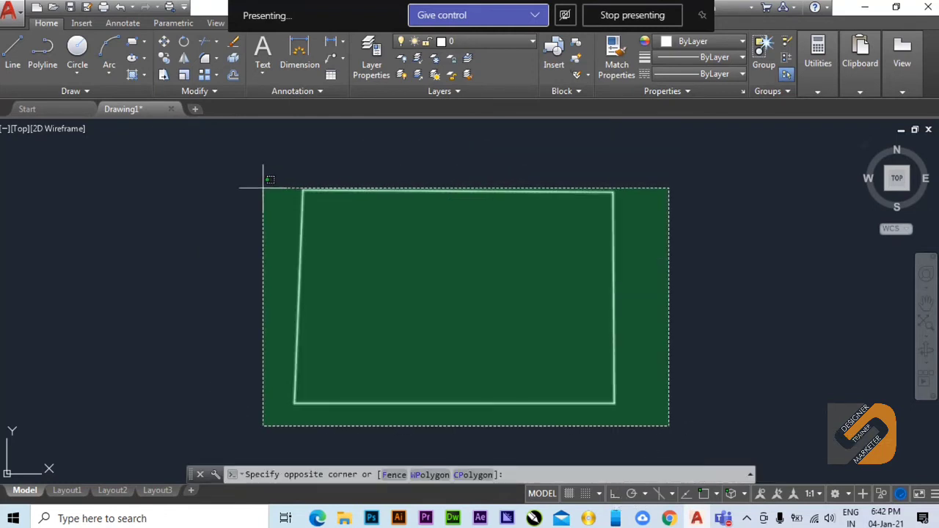
pyautogui.click(755, 358)
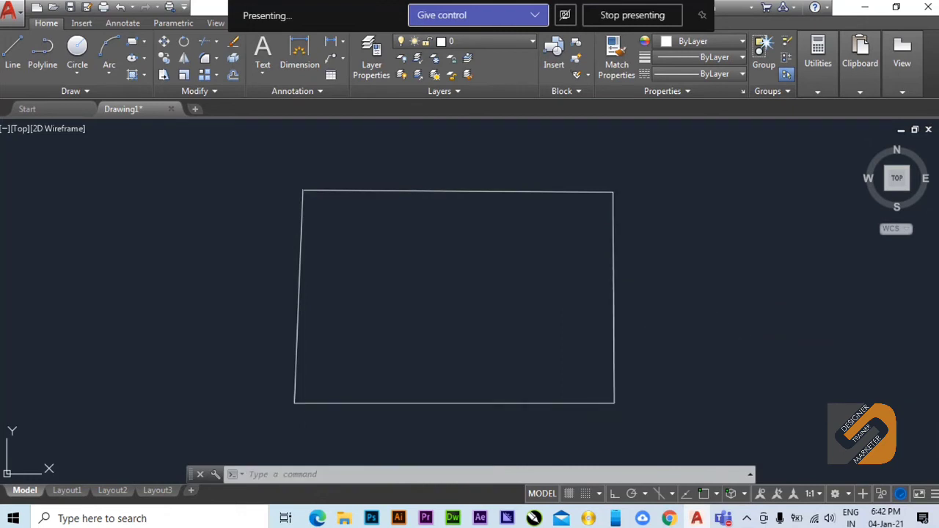
pyautogui.moveTo(619, 318)
pyautogui.mouseDown(button='middle')
pyautogui.moveTo(634, 301)
pyautogui.moveTo(688, 390)
pyautogui.mouseUp(button='middle')
pyautogui.click(689, 397)
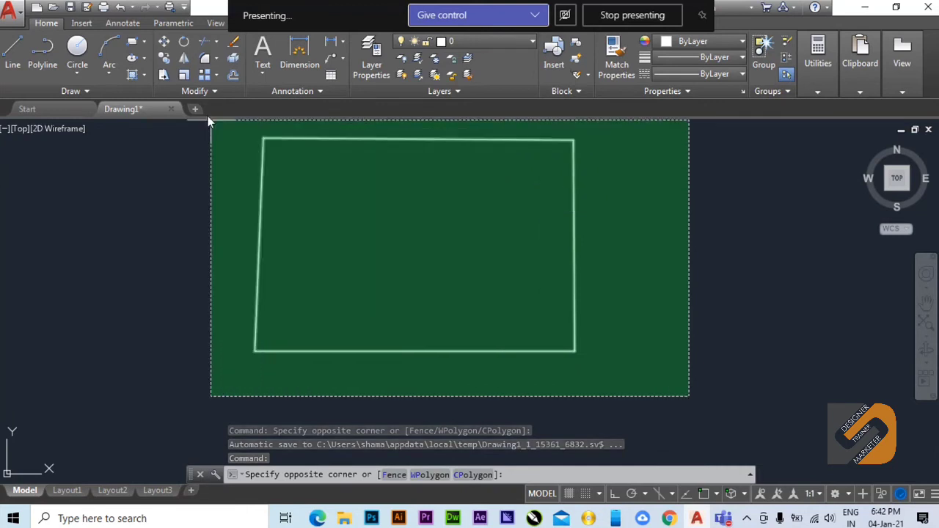
pyautogui.moveTo(515, 262); pyautogui.dragTo(516, 287, button='middle')
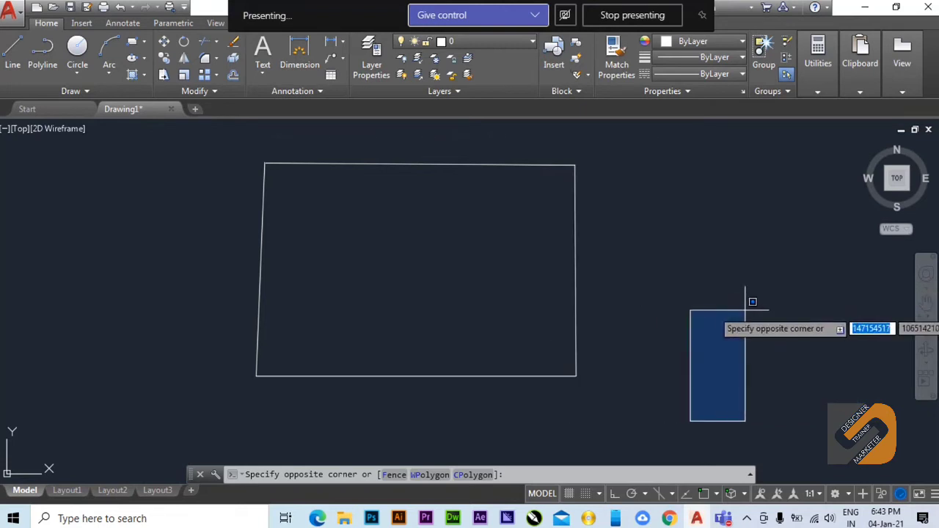
pyautogui.click(665, 325)
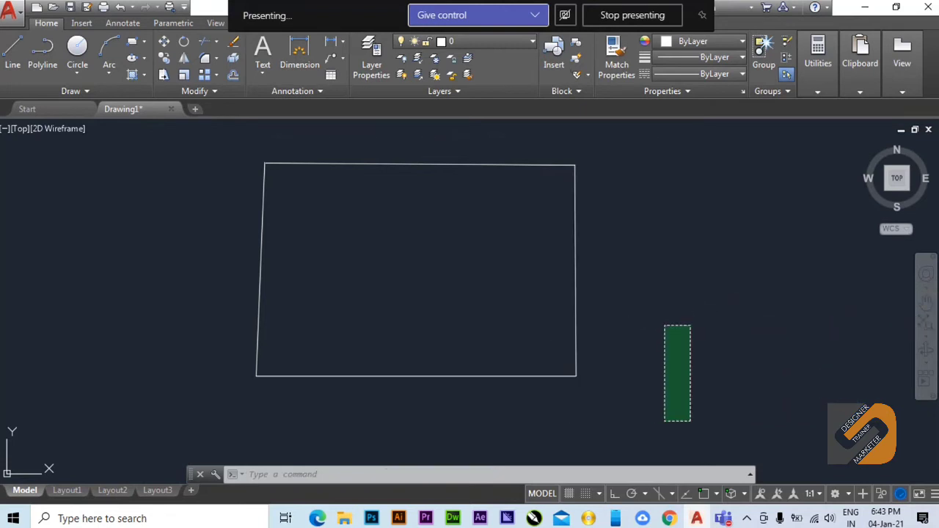
# Select the outline's top, right and bottom lines with a partial crossing window, and clear the selection.
pyautogui.click(654, 400)
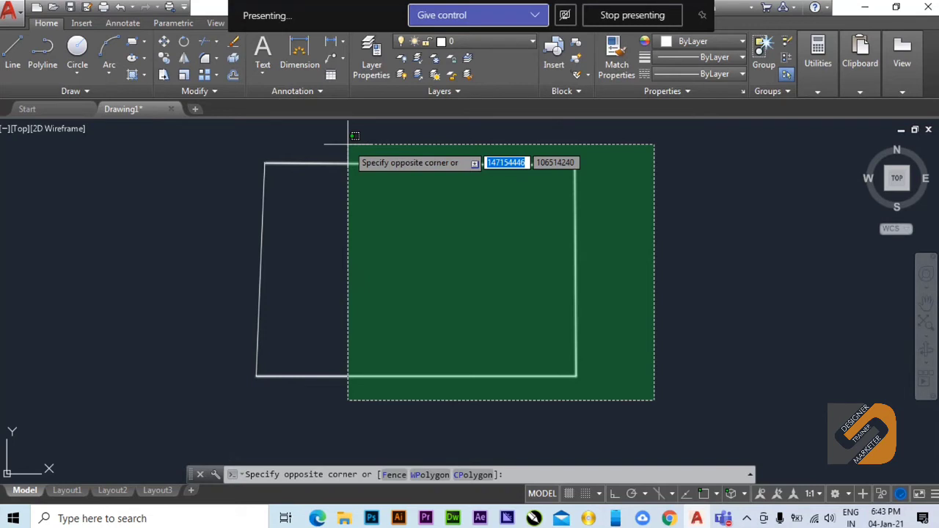
pyautogui.click(429, 154)
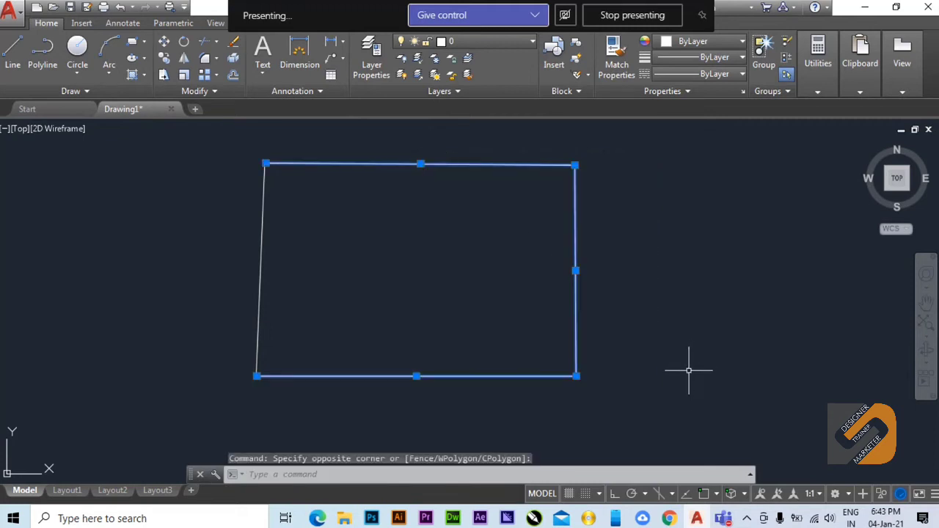
pyautogui.press('Escape')
# Select only the outline's left line with a left-to-right window covering part of the outline, and clear the selection.
pyautogui.scroll(-2, 273, 361)
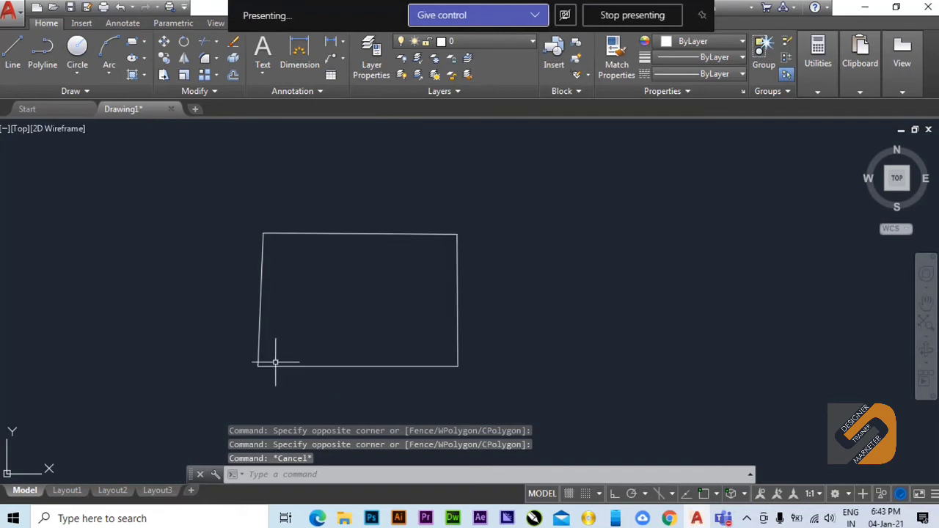
pyautogui.moveTo(272, 360); pyautogui.dragTo(388, 367, button='middle')
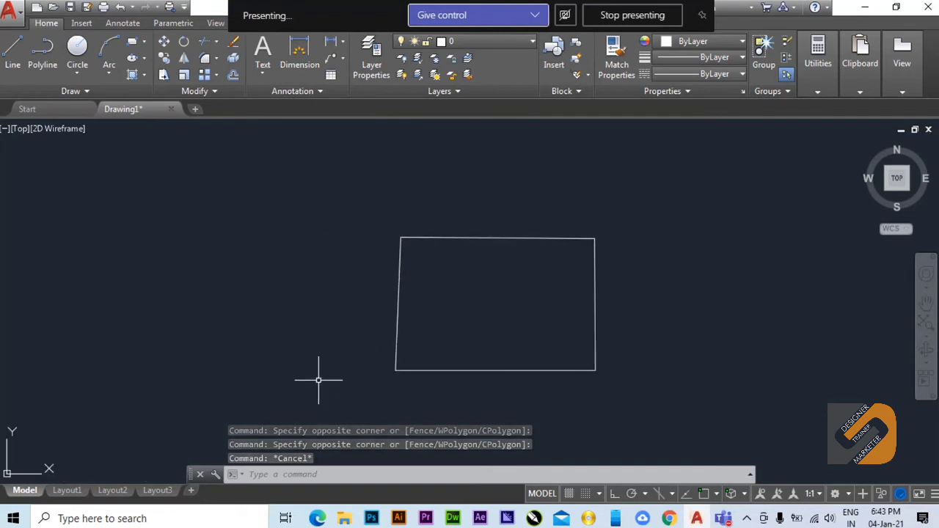
pyautogui.click(284, 404)
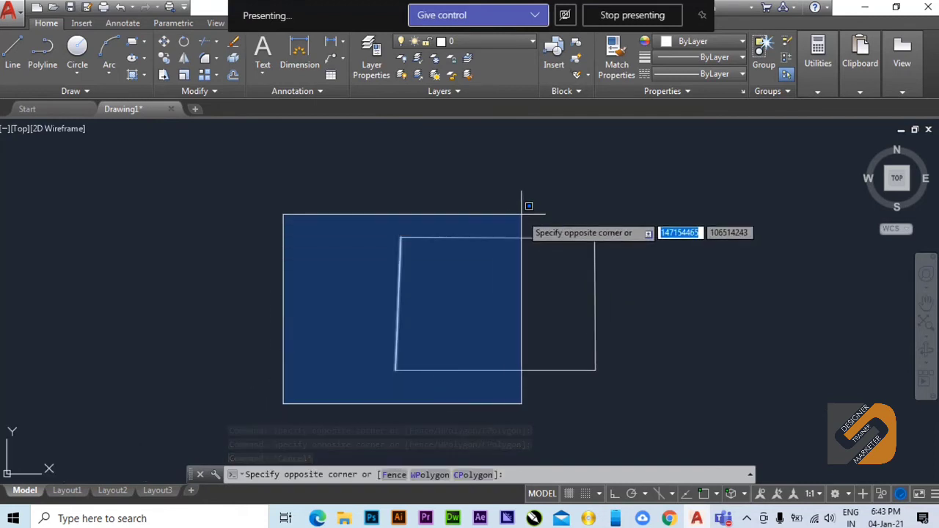
pyautogui.scroll(2, 555, 224)
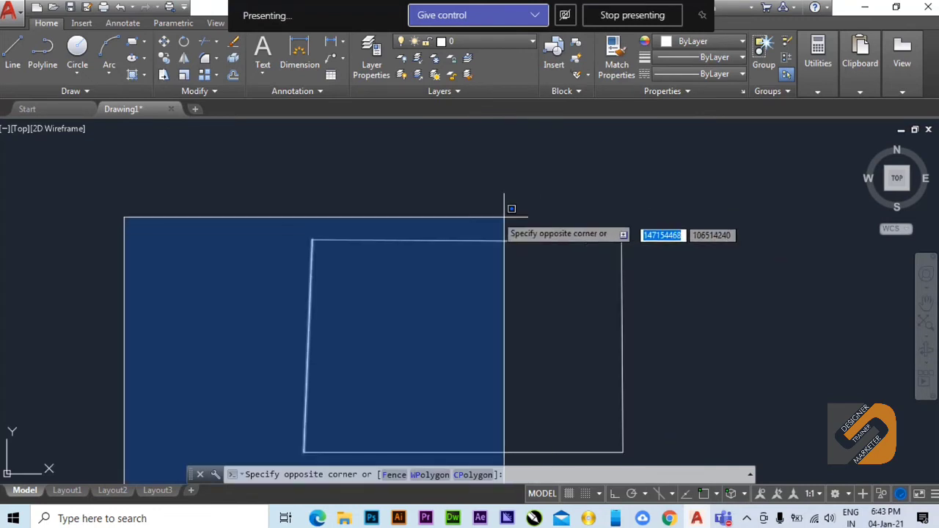
pyautogui.scroll(-2, 474, 179)
pyautogui.scroll(2, 479, 182)
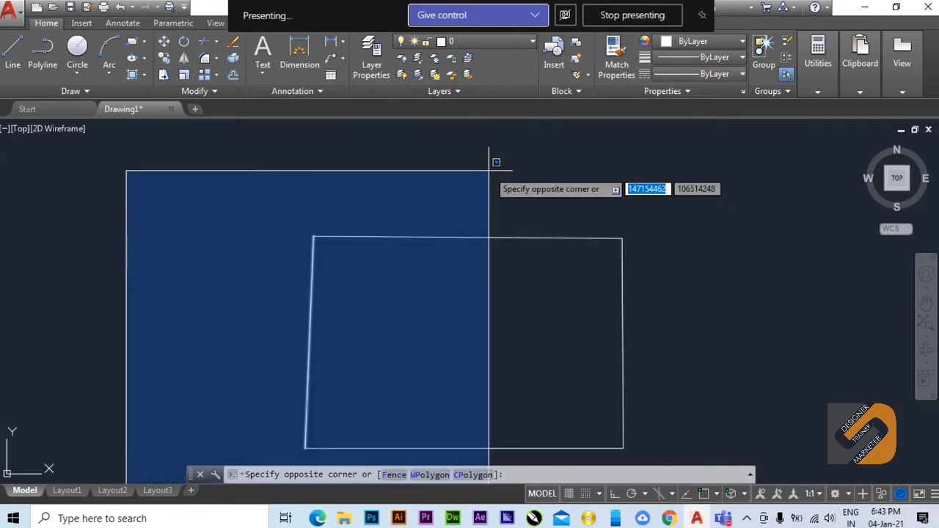
pyautogui.scroll(-2, 494, 158)
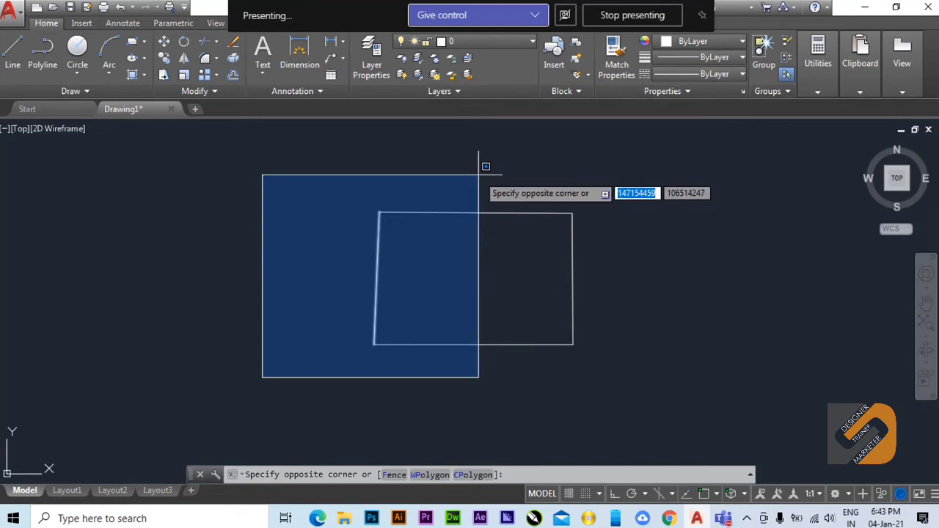
pyautogui.click(478, 174)
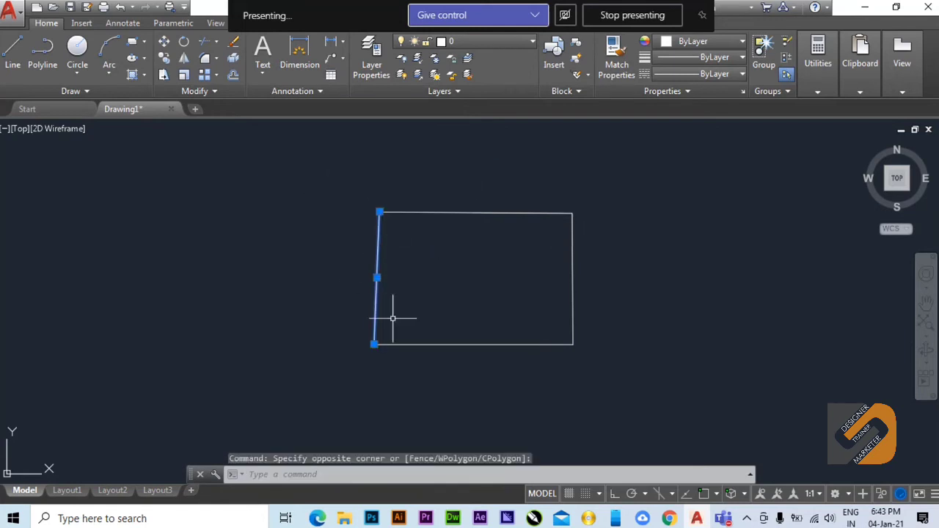
pyautogui.press('Escape')
# Cancel a crossing lasso beside the outline and select its top, right and bottom lines with a right-to-left crossing window.
pyautogui.moveTo(727, 400)
pyautogui.mouseDown()
pyautogui.moveTo(494, 179)
pyautogui.moveTo(770, 257)
pyautogui.moveTo(749, 262)
pyautogui.mouseUp()
pyautogui.press('Escape')
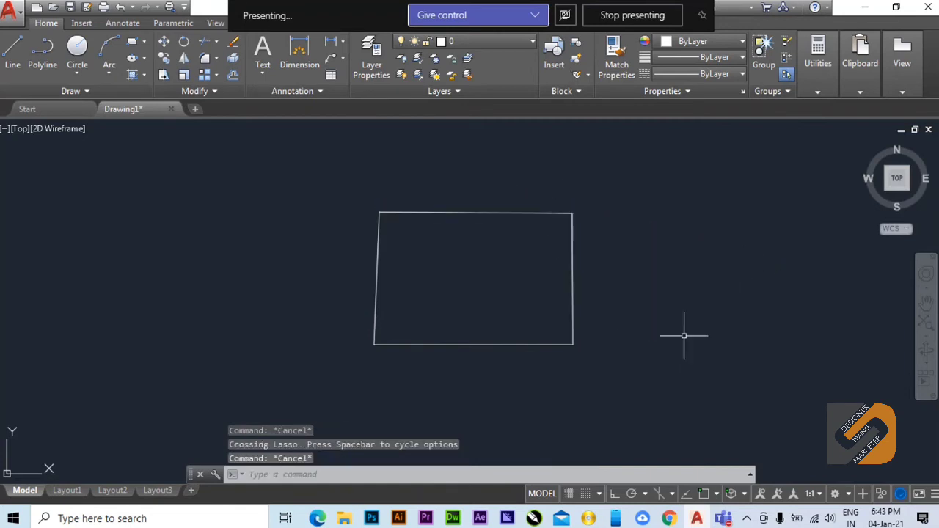
pyautogui.click(700, 393)
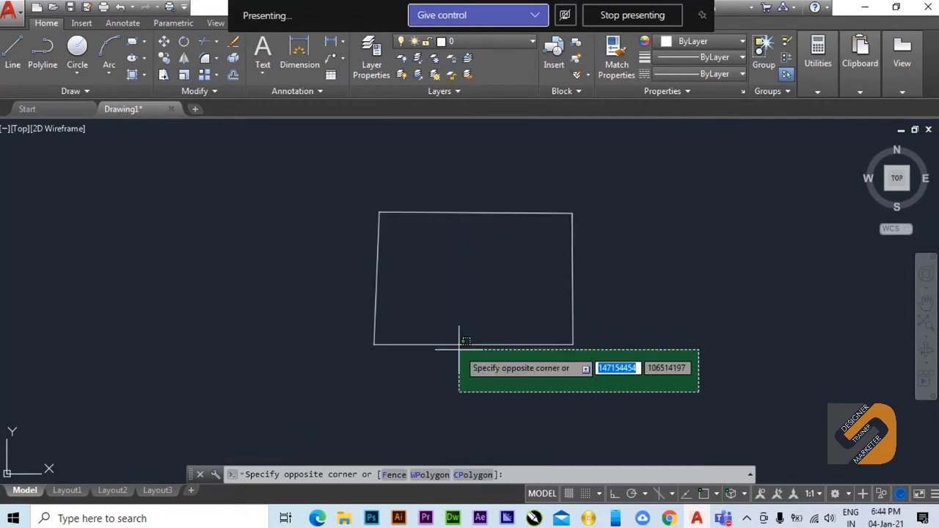
pyautogui.click(471, 180)
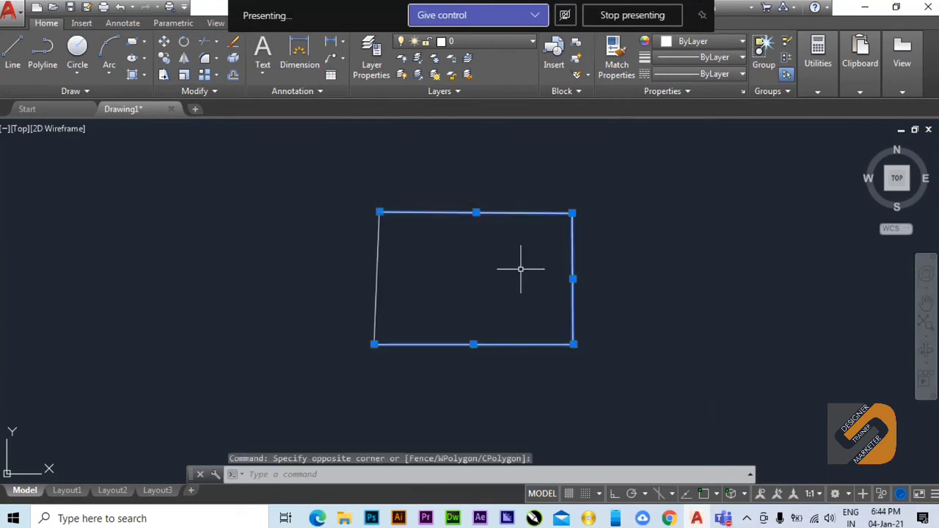
# Clear the selection and preview a left-to-right window over the outline's left half, ending the box in empty space.
pyautogui.press('Escape')
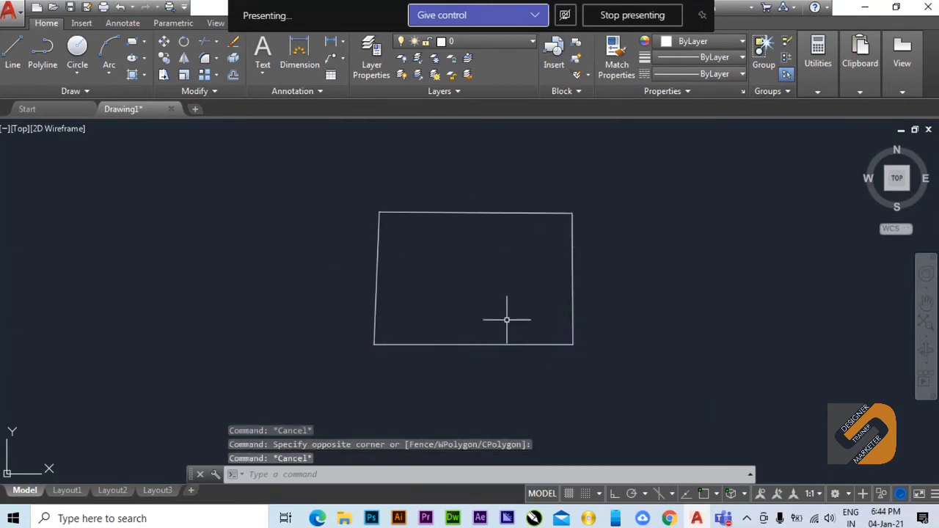
pyautogui.click(256, 394)
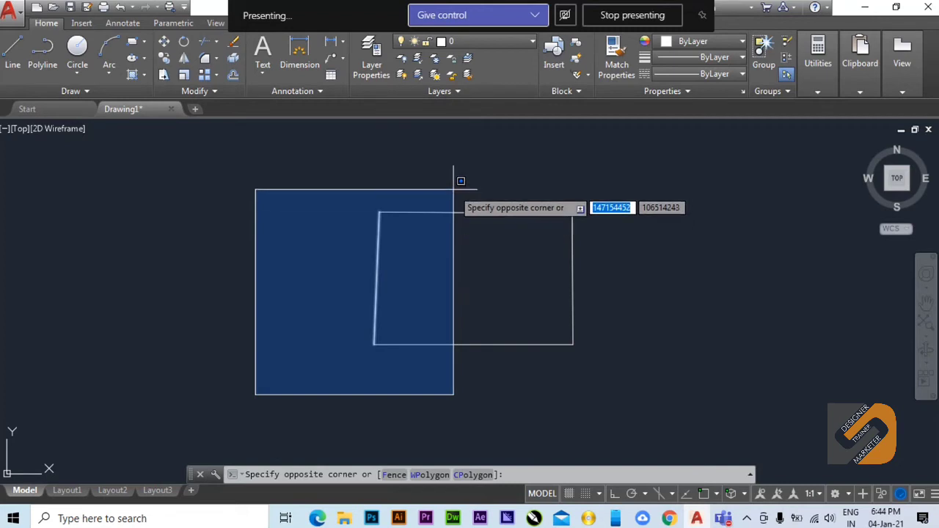
pyautogui.click(345, 327)
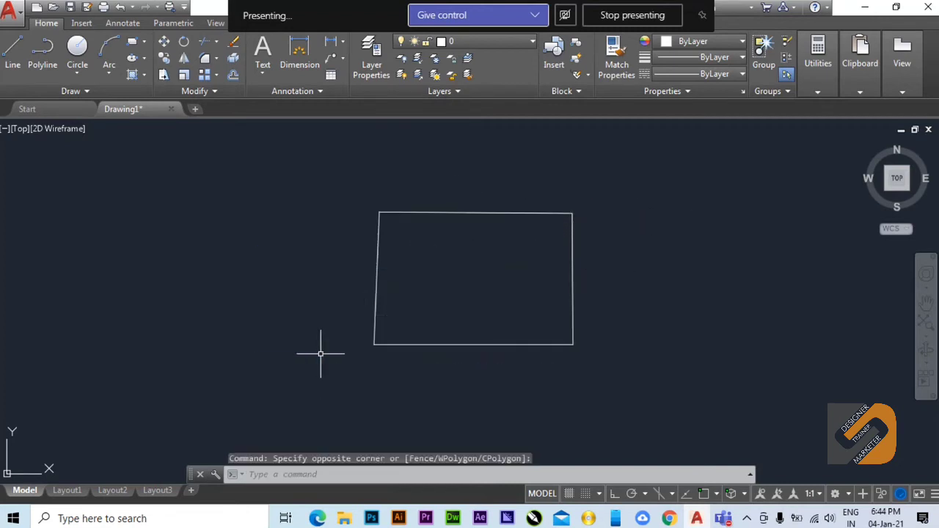
# Select the whole outline with a right-to-left crossing window and erase it.
pyautogui.click(682, 442)
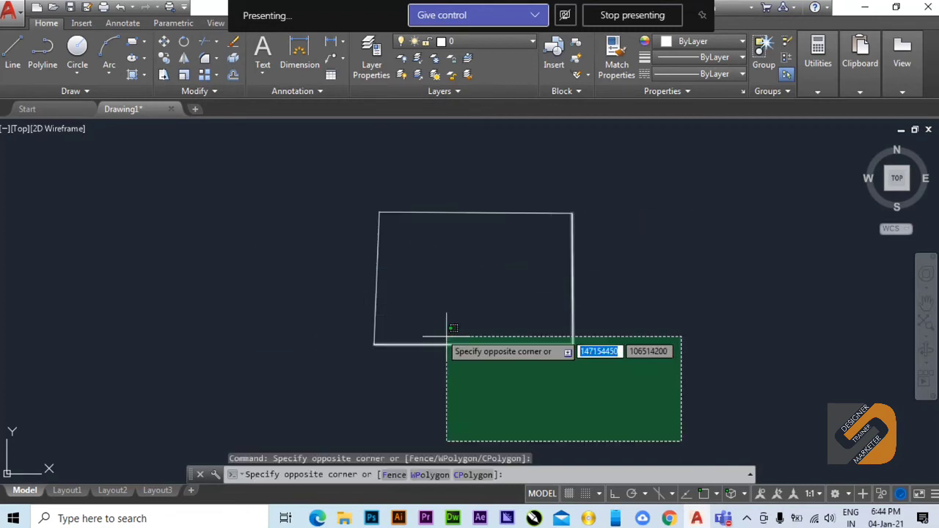
pyautogui.click(336, 172)
pyautogui.press('Delete')
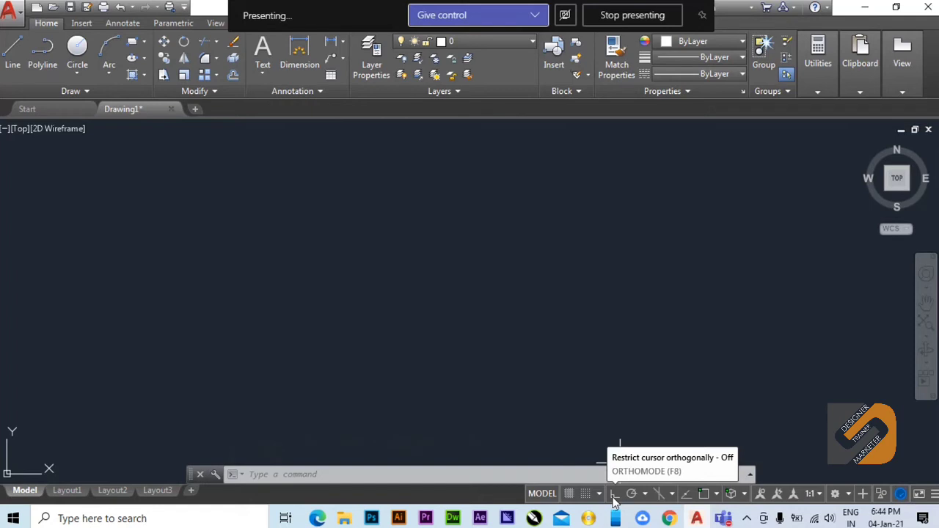
# With Ortho on, draw a horizontal line about 85 units long and continue with a vertical line down from its right end.
pyautogui.click(7, 56)
pyautogui.click(356, 225)
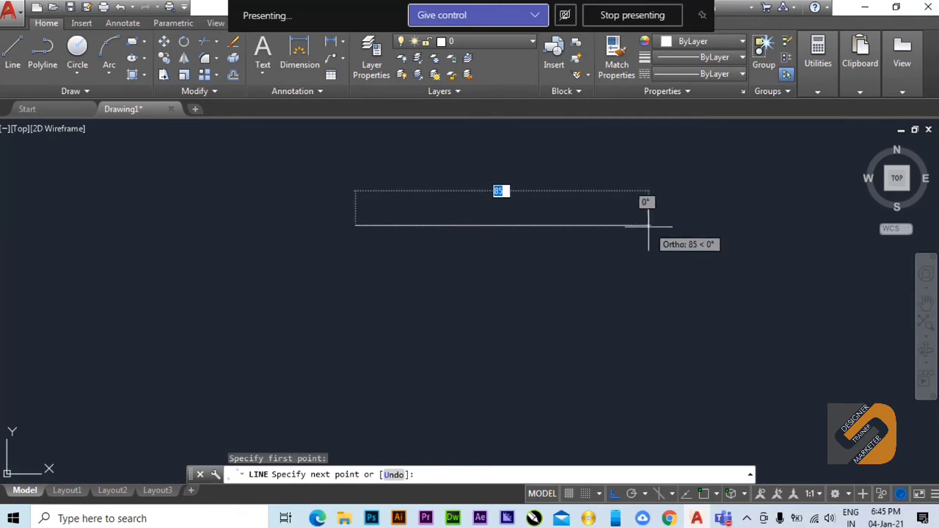
pyautogui.click(649, 225)
pyautogui.moveTo(675, 372); pyautogui.dragTo(667, 308, button='middle')
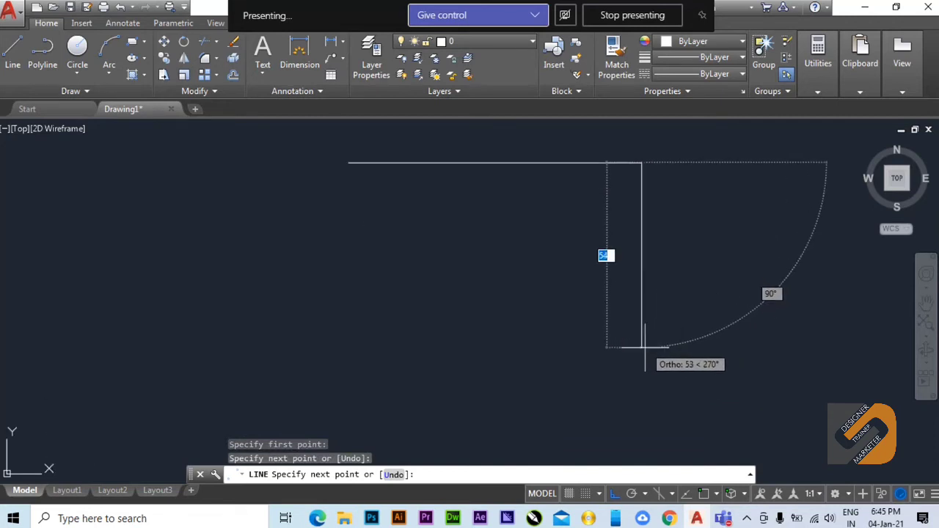
pyautogui.click(645, 377)
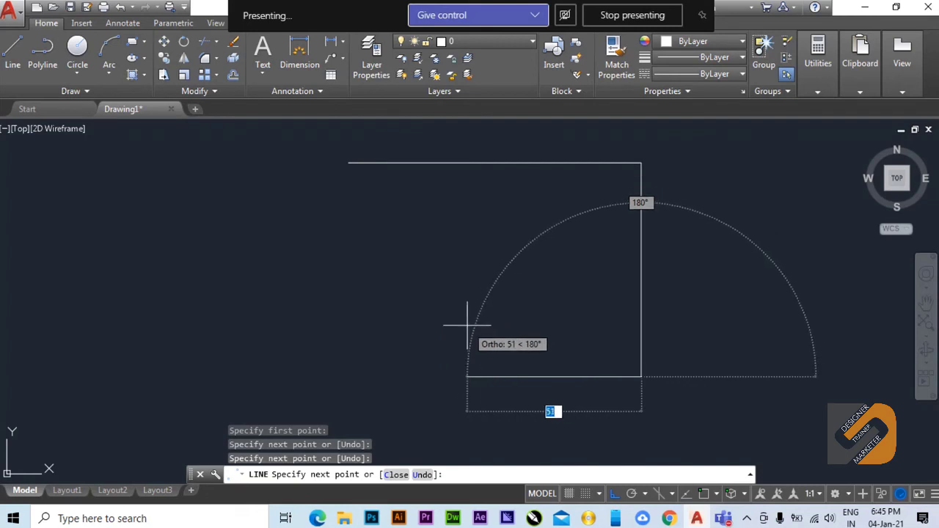
# Turn on polar tracking for the running line and review the available angle increments without changing them.
pyautogui.click(631, 497)
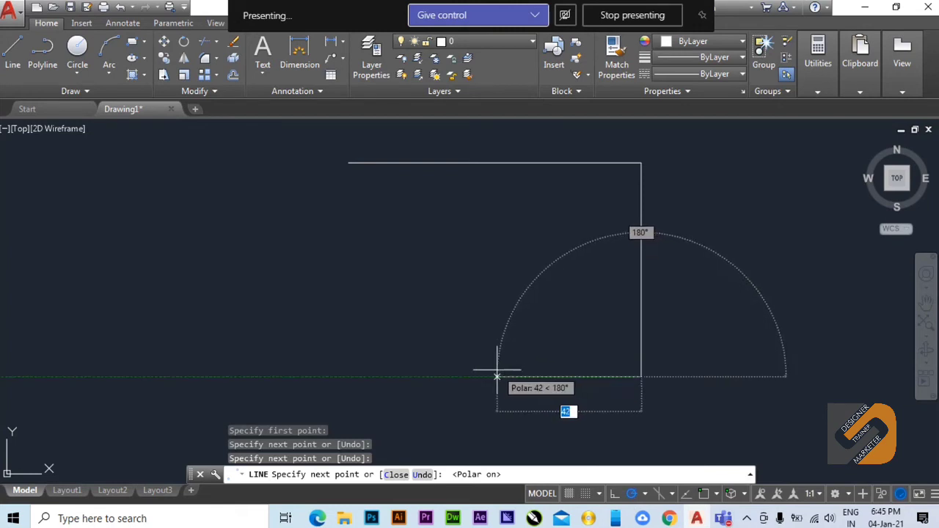
pyautogui.moveTo(800, 378); pyautogui.dragTo(634, 386, button='middle')
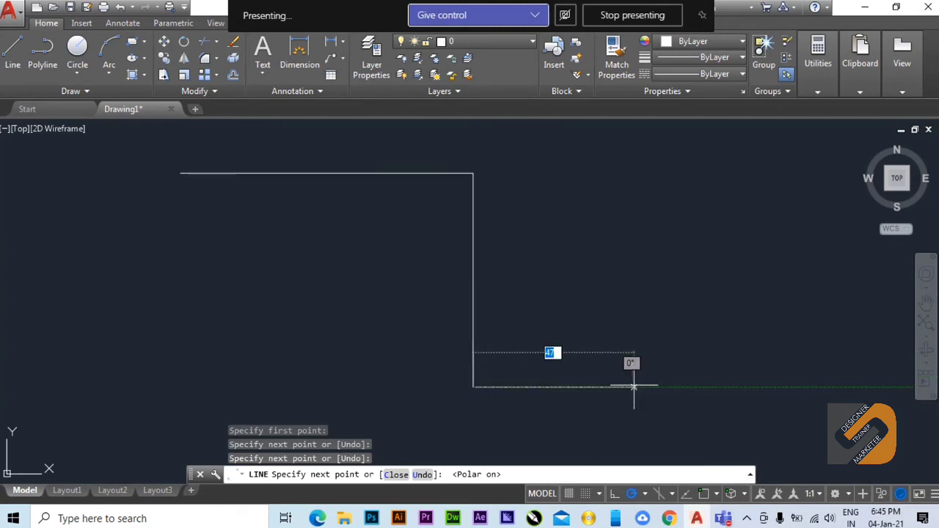
pyautogui.click(644, 495)
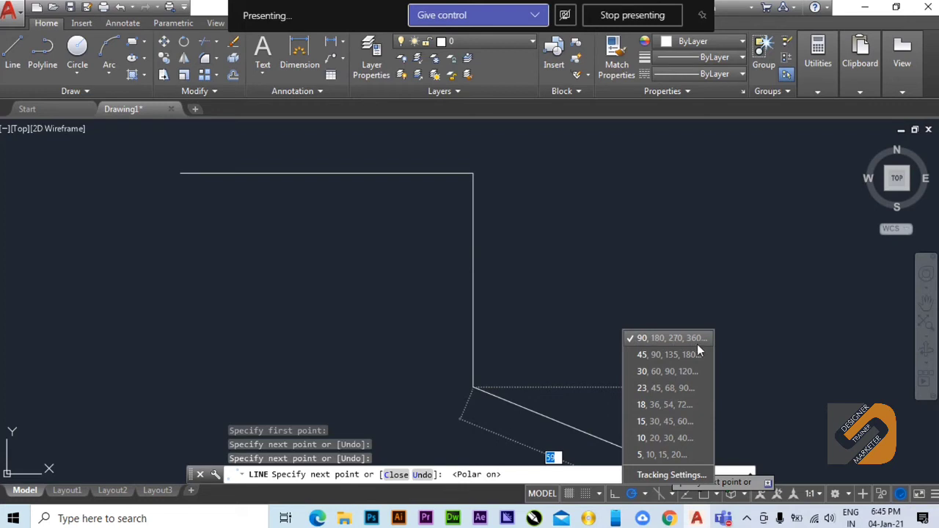
pyautogui.click(215, 2)
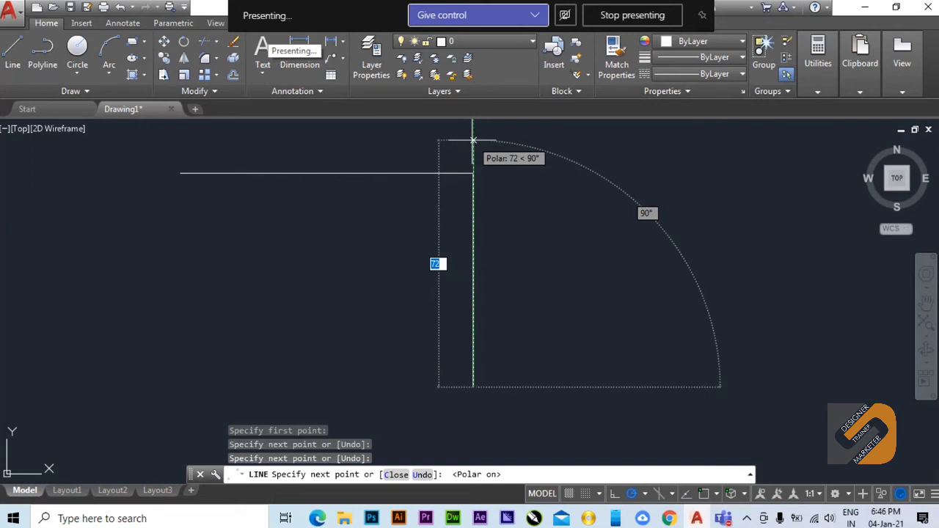
# Set the polar tracking increment to 45 degrees (45, 90, 135, 180) while the line command stays active.
pyautogui.click(473, 387)
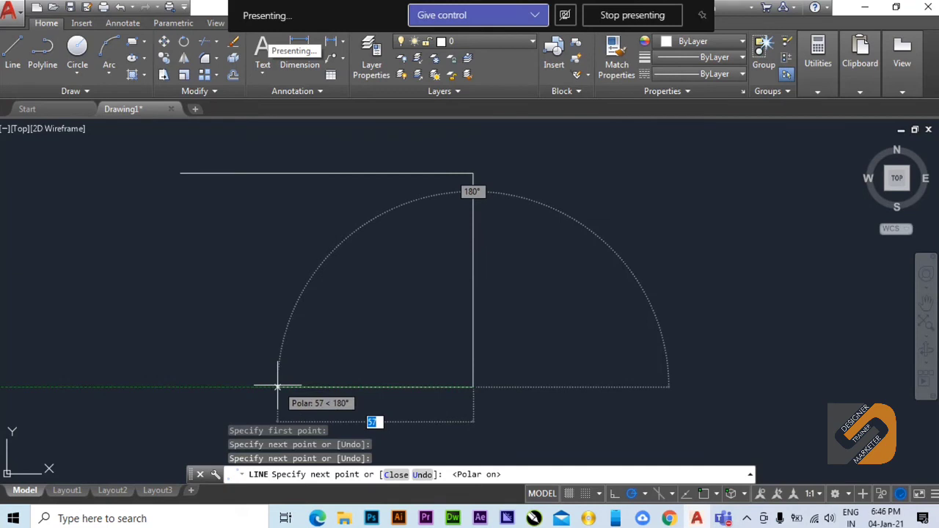
pyautogui.moveTo(525, 387)
pyautogui.mouseDown(button='middle')
pyautogui.moveTo(555, 333)
pyautogui.moveTo(536, 320)
pyautogui.mouseUp(button='middle')
pyautogui.scroll(-2, 520, 331)
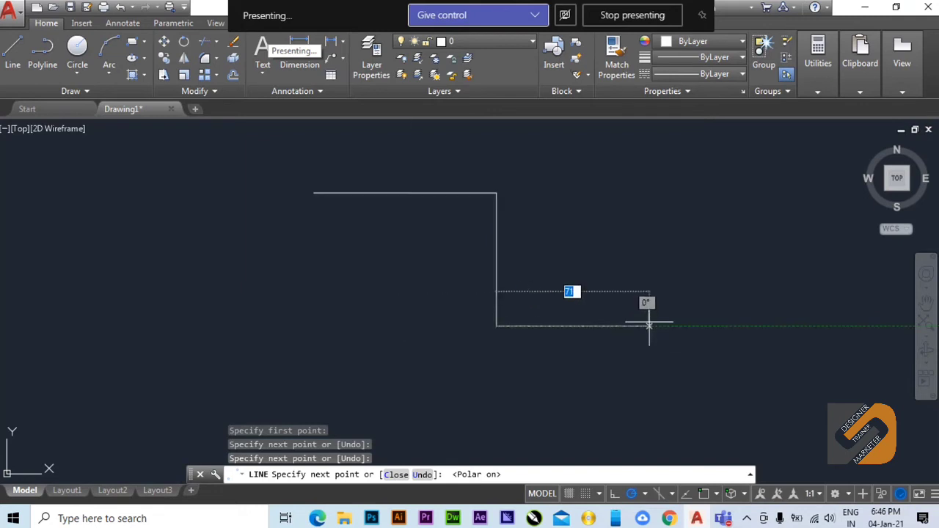
pyautogui.moveTo(651, 322); pyautogui.dragTo(665, 355, button='middle')
pyautogui.scroll(2, 667, 361)
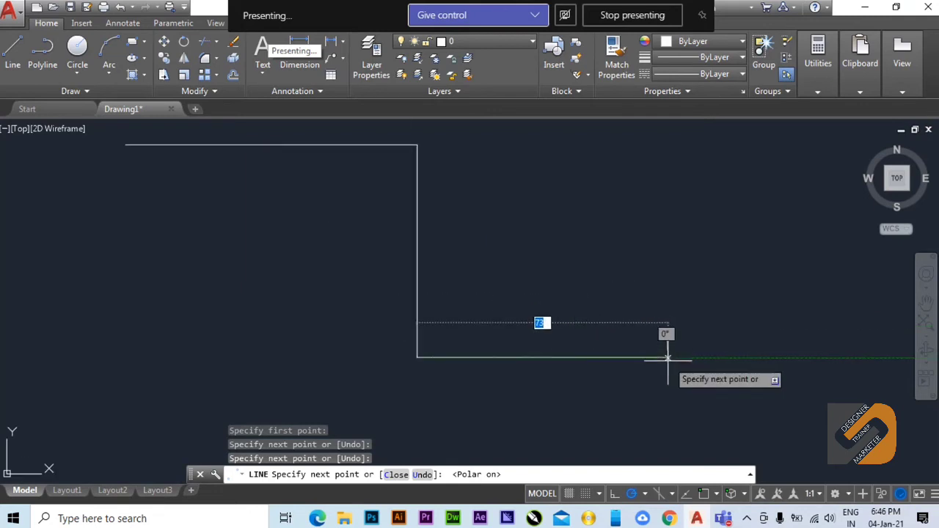
pyautogui.scroll(-2, 668, 360)
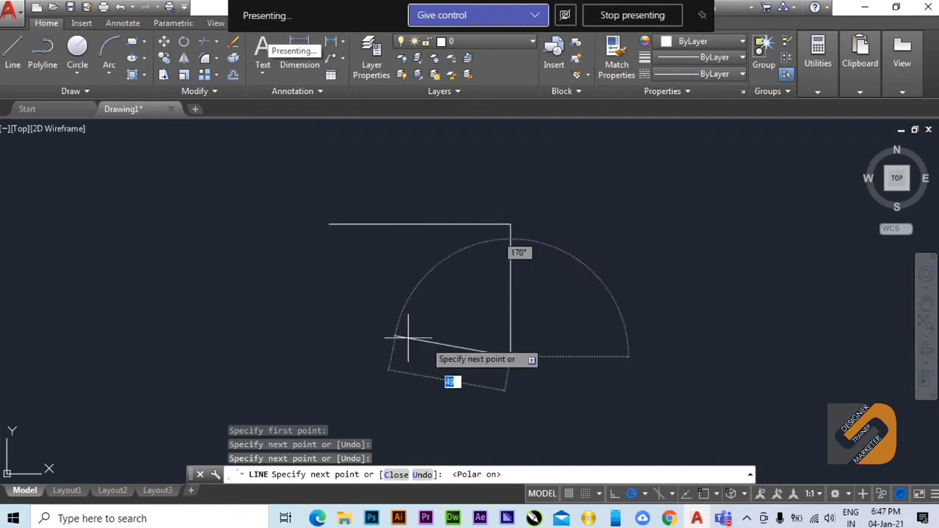
pyautogui.click(645, 494)
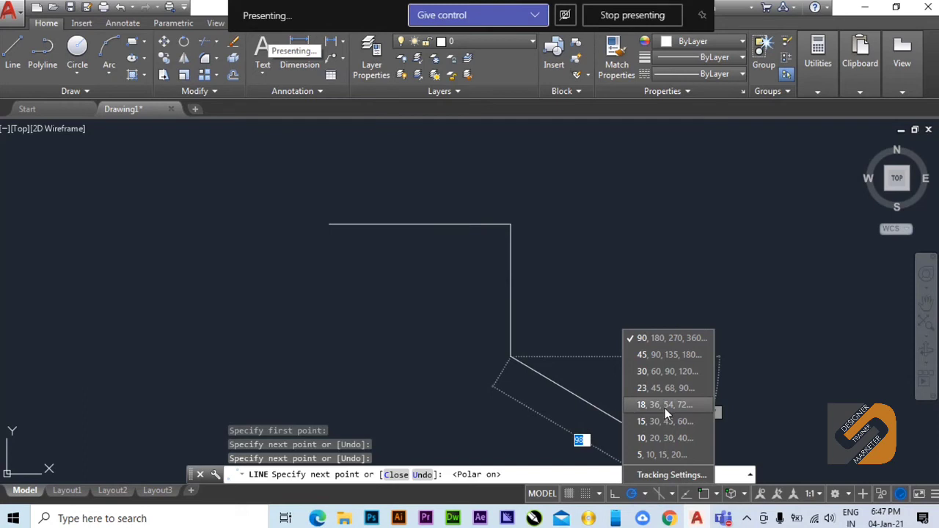
pyautogui.click(643, 355)
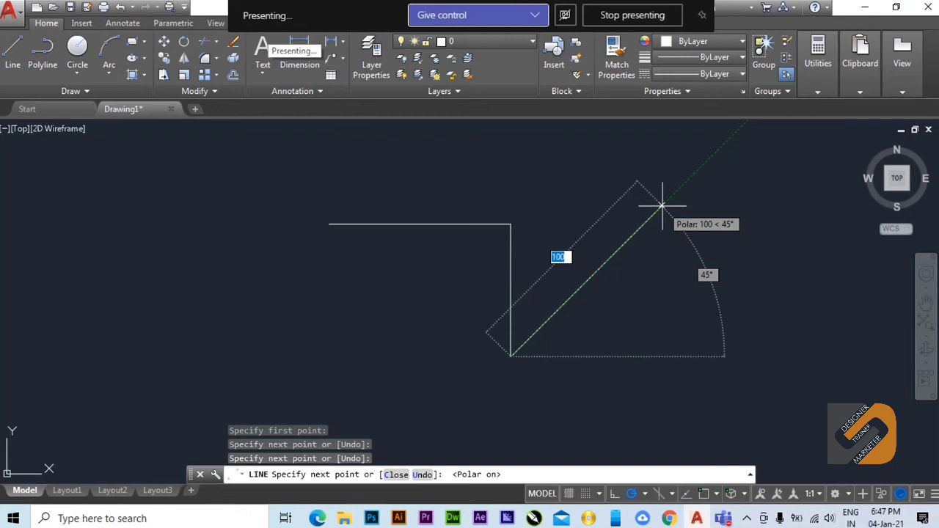
# Draw a 100-unit segment at 45° from the vertical line's lower end, and undo it.
pyautogui.write('100')
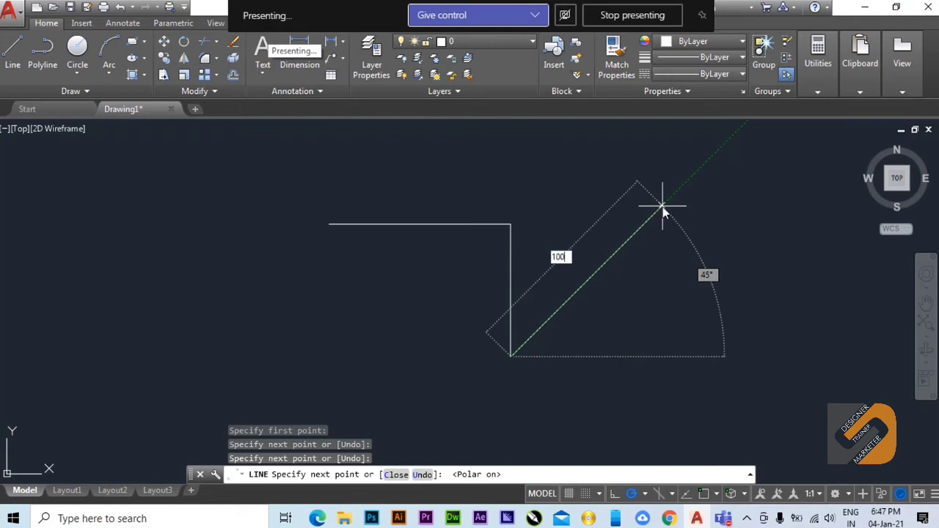
pyautogui.press('Return')
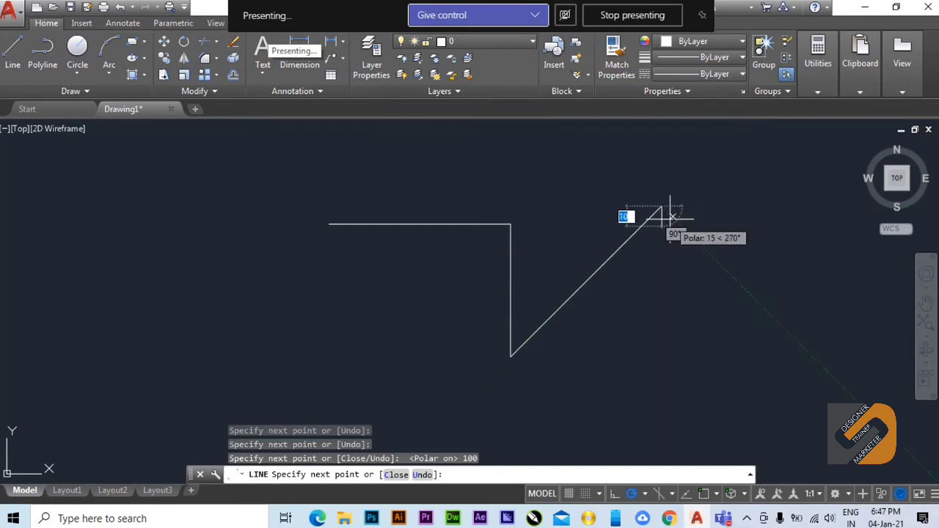
pyautogui.hotkey('ctrl', 'z')
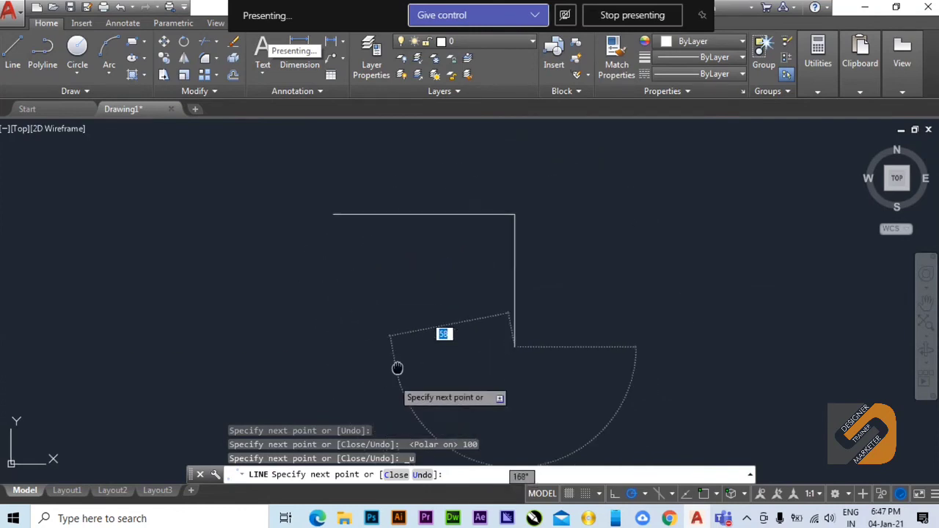
# Enable additional polar angles in the tracking settings, add 35, and review the updated list of angle increments.
pyautogui.moveTo(398, 369); pyautogui.dragTo(413, 318, button='middle')
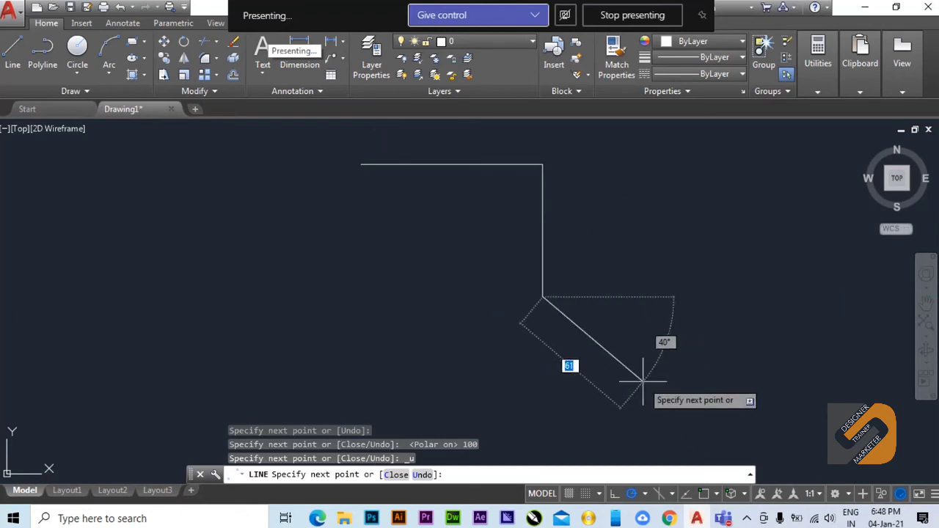
pyautogui.click(645, 495)
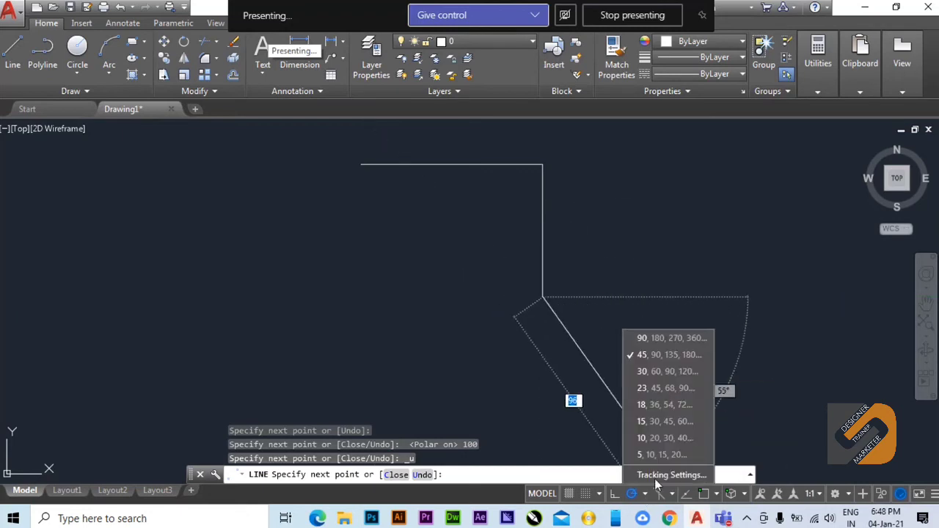
pyautogui.click(668, 475)
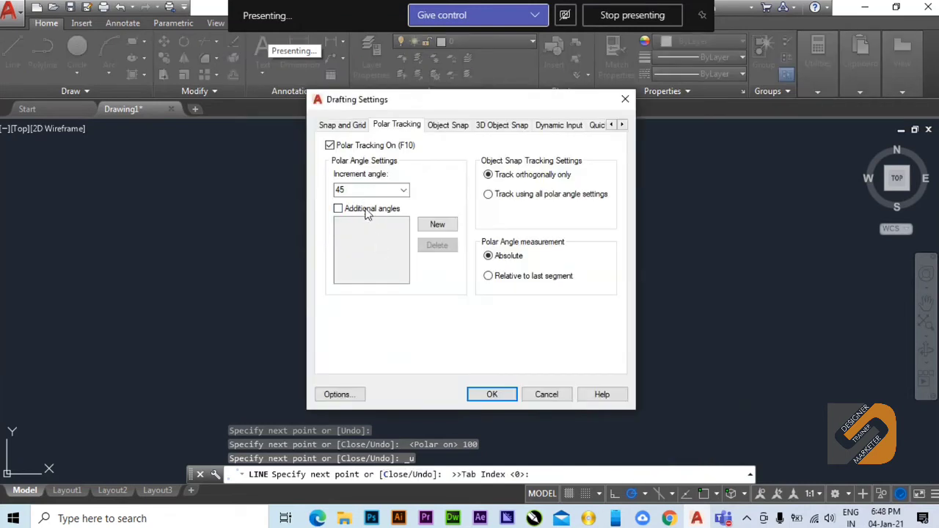
pyautogui.click(339, 209)
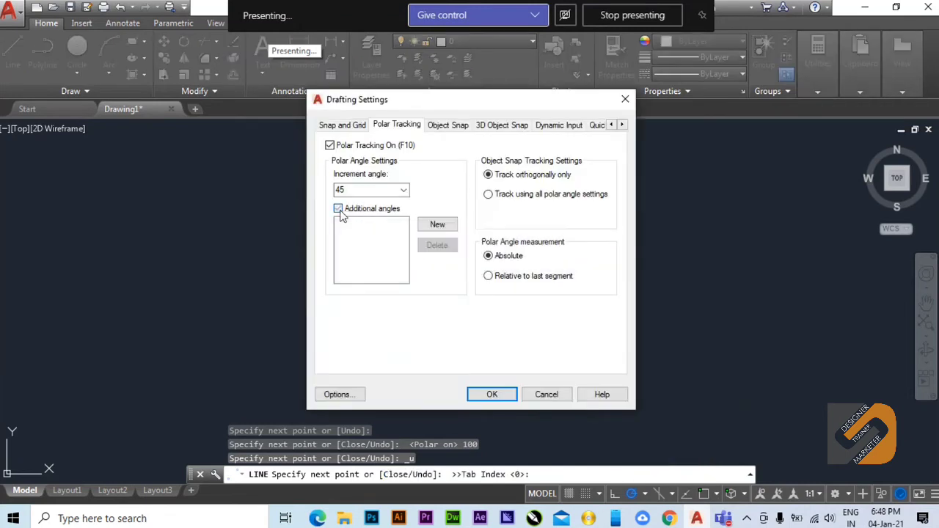
pyautogui.click(433, 226)
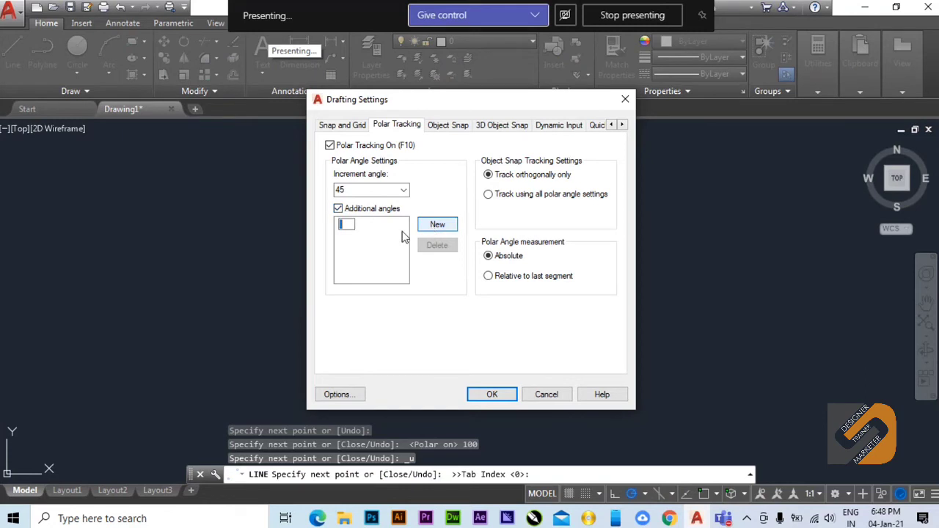
pyautogui.write('35')
pyautogui.click(346, 230)
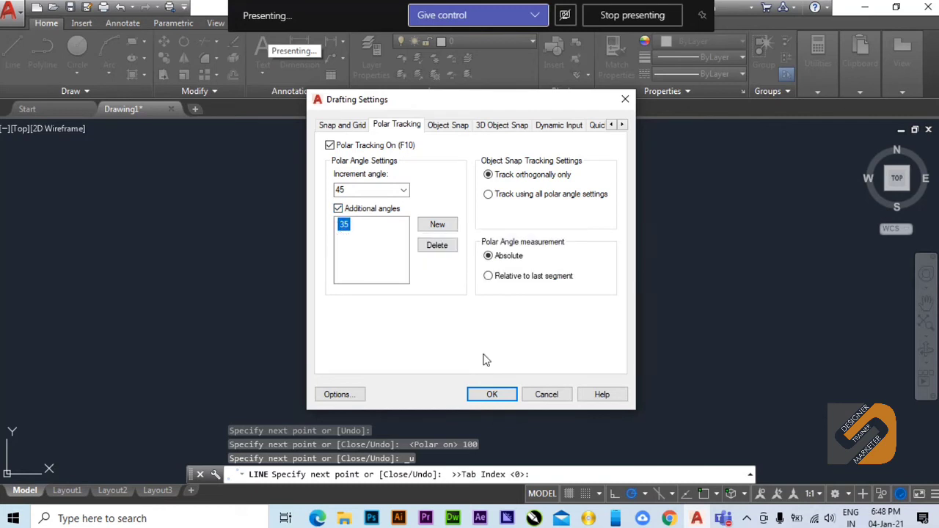
pyautogui.click(491, 395)
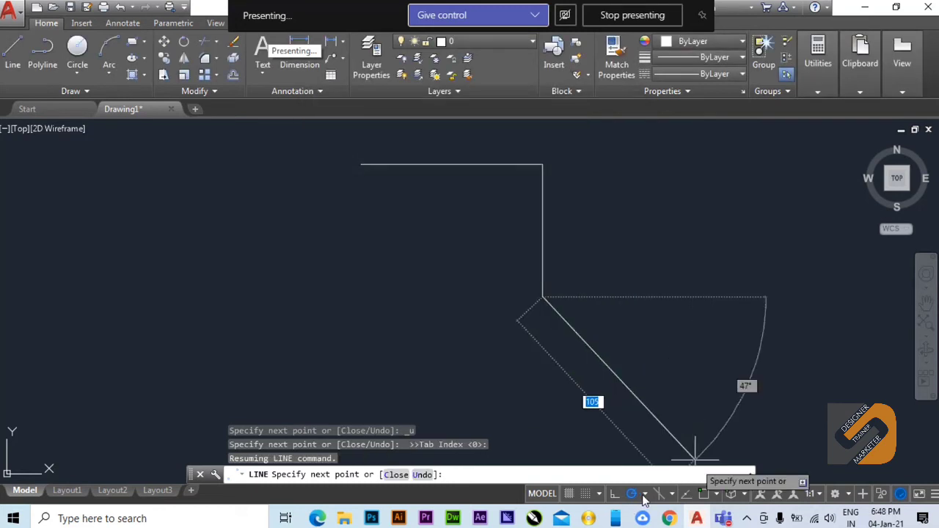
pyautogui.click(645, 495)
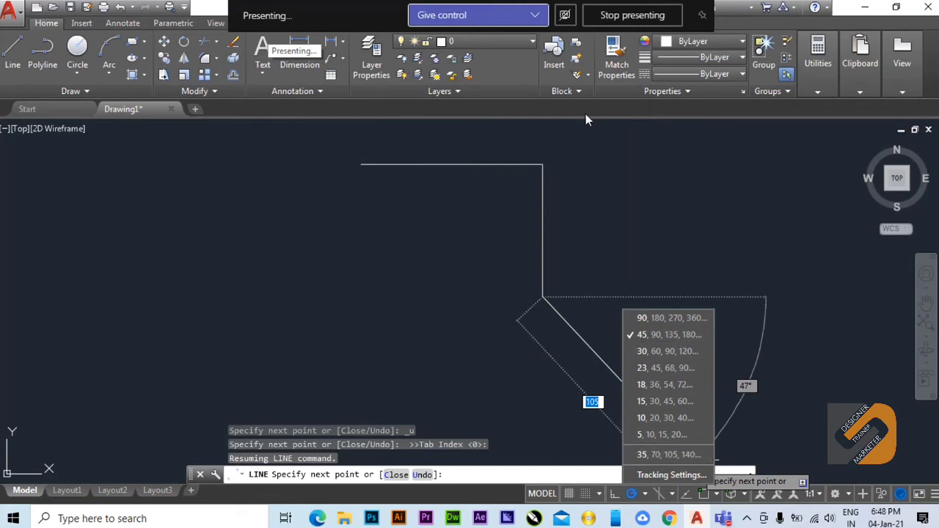
pyautogui.click(200, 4)
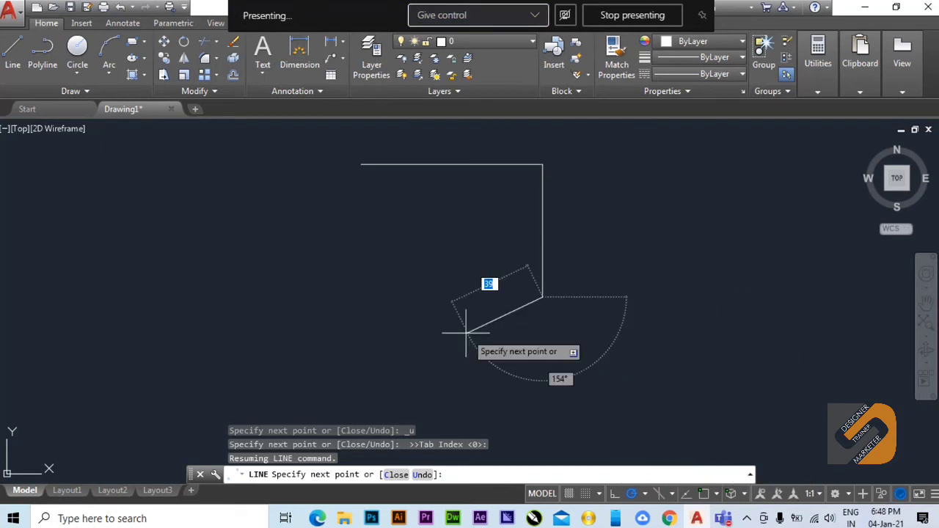
# Turn on object snap for the running line and review the list of available snap modes without changing them.
pyautogui.moveTo(405, 297); pyautogui.dragTo(469, 336, button='middle')
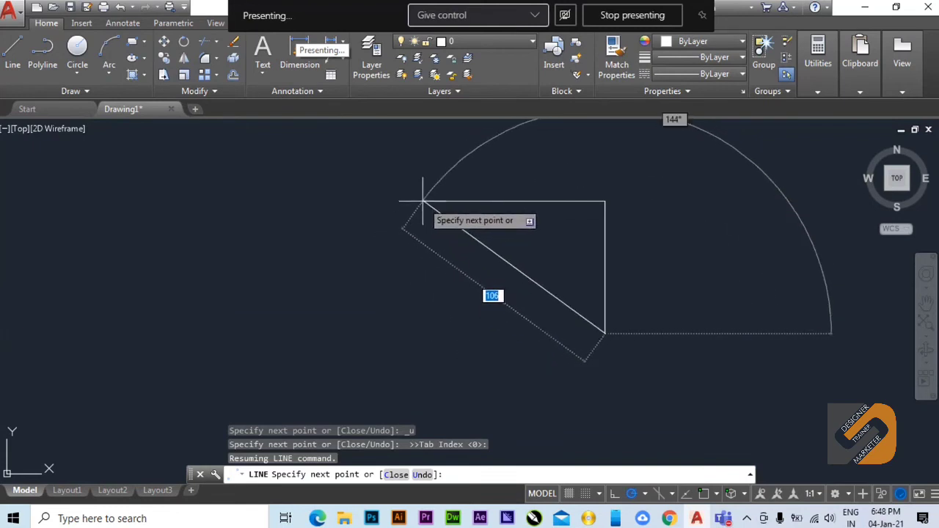
pyautogui.scroll(2, 513, 256)
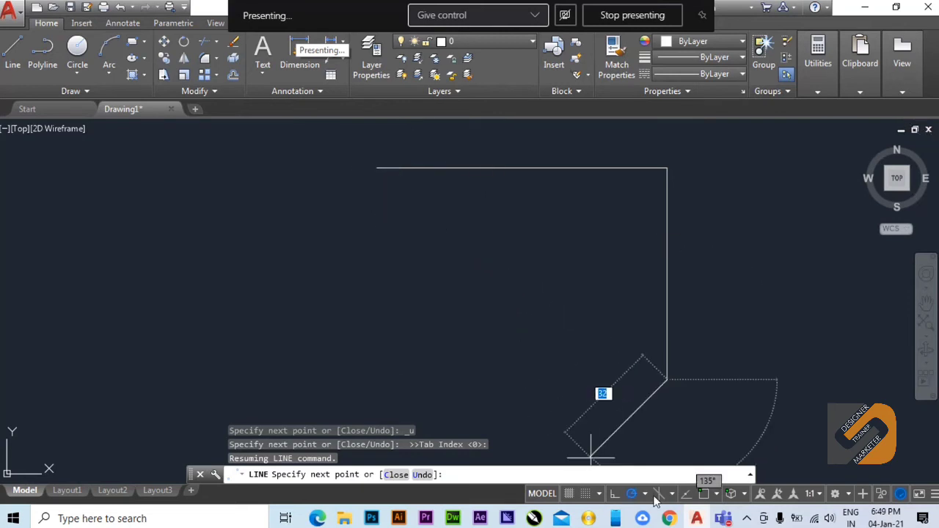
pyautogui.click(706, 496)
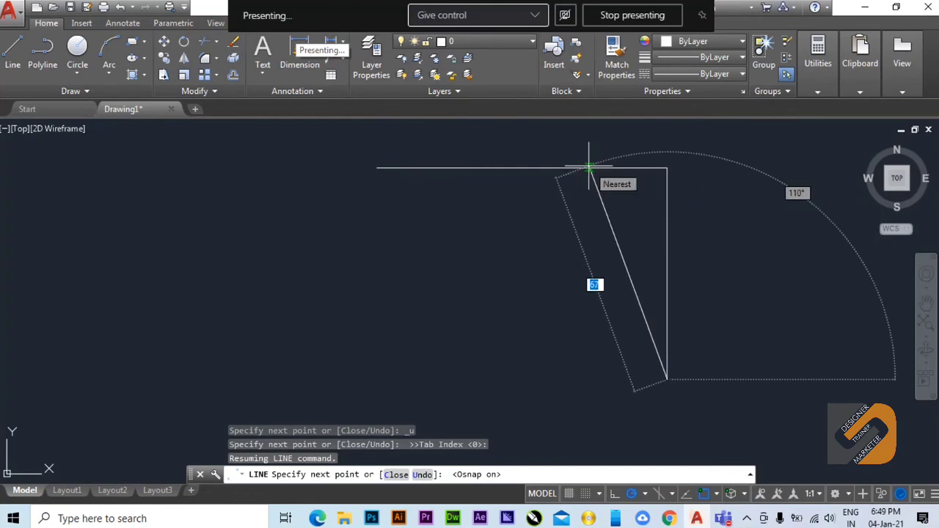
pyautogui.click(717, 498)
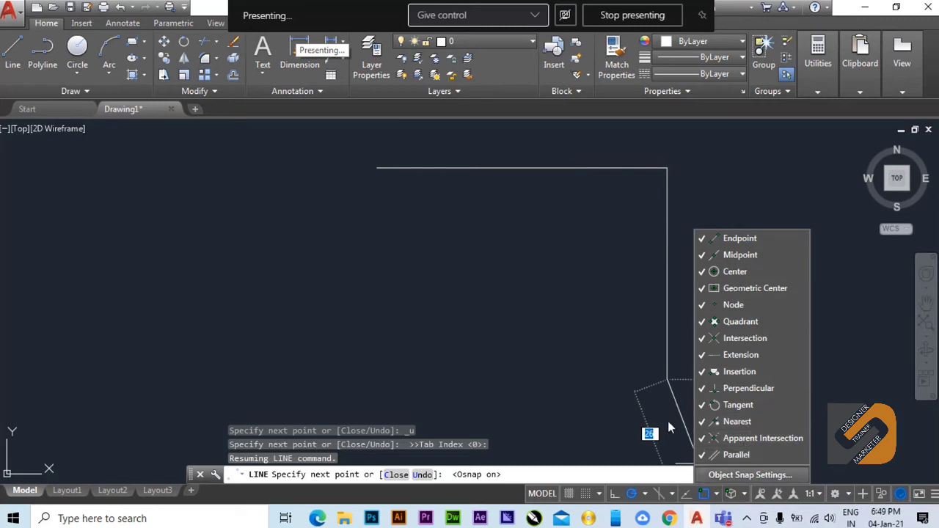
pyautogui.click(199, 11)
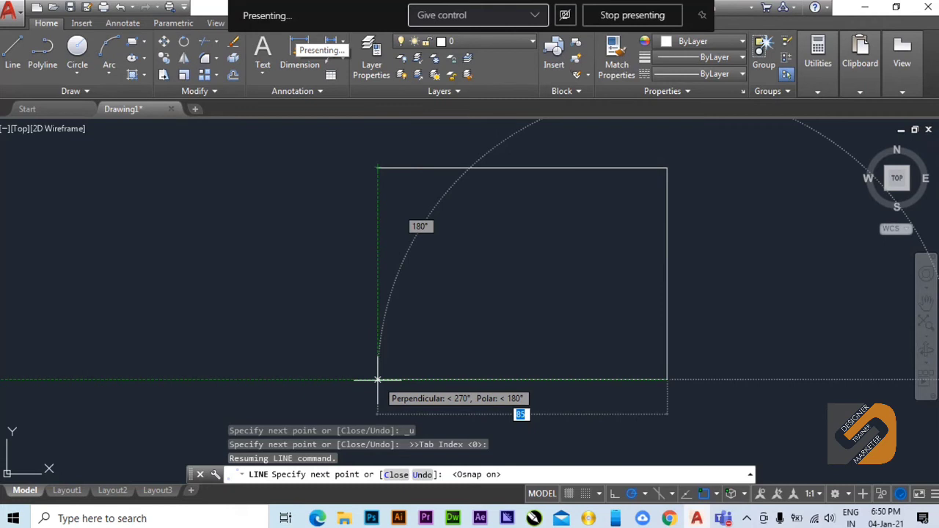
# Complete the open rectangle by drawing its bottom edge about 85 units long and its left edge up to the top edge's endpoint.
pyautogui.click(378, 379)
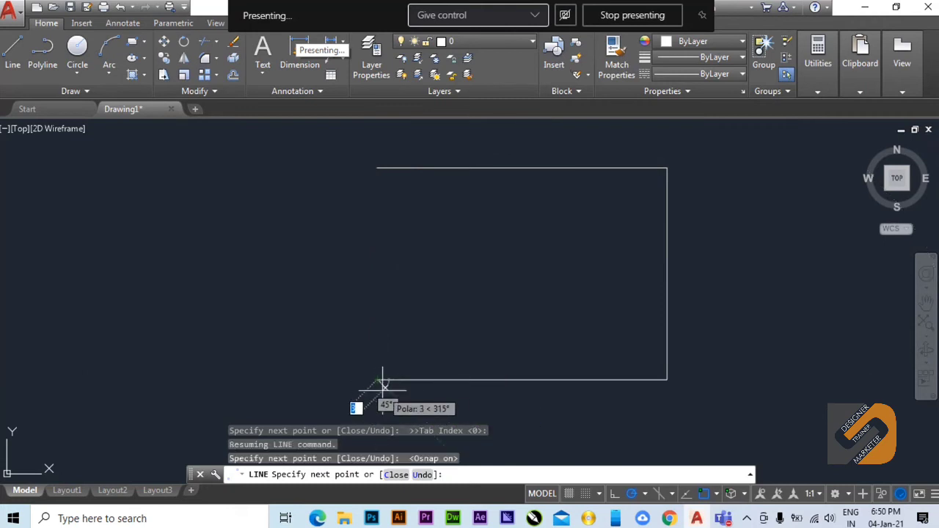
pyautogui.click(378, 168)
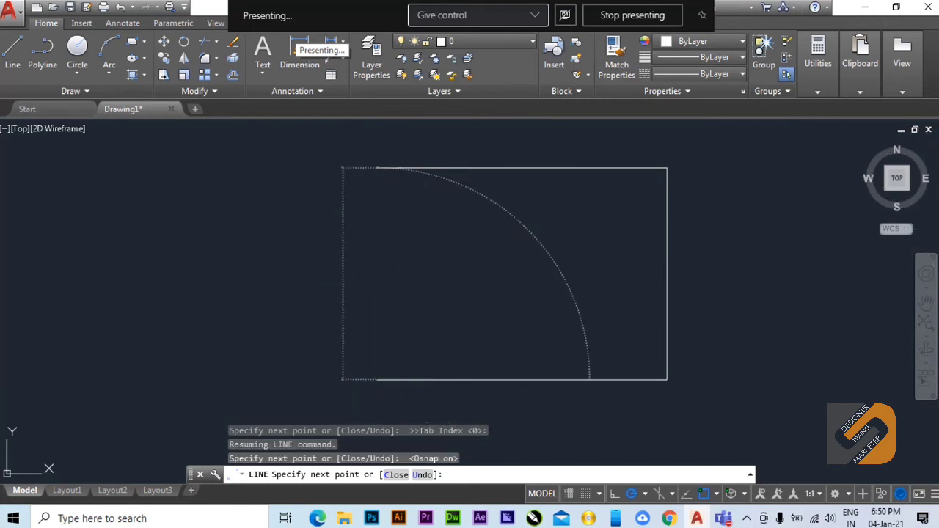
pyautogui.rightClick(455, 230)
pyautogui.click(470, 245)
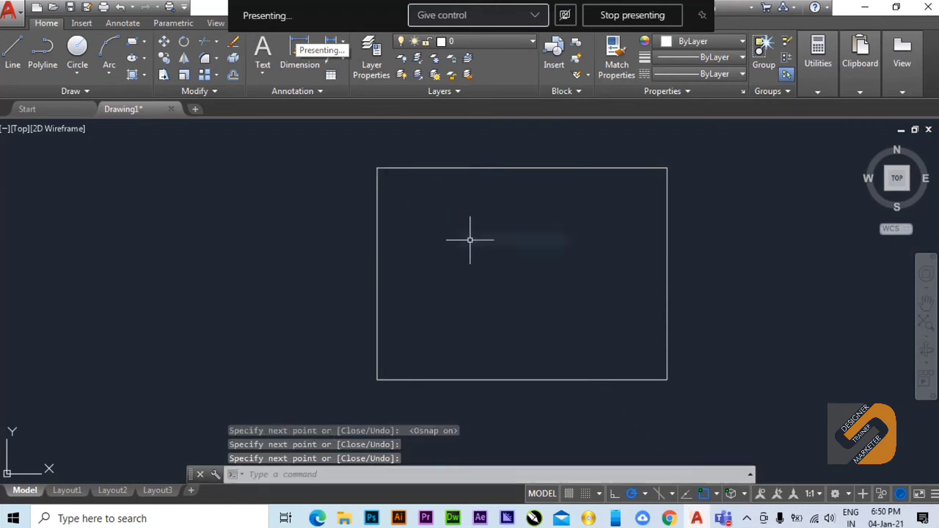
pyautogui.moveTo(551, 287); pyautogui.dragTo(497, 283, button='middle')
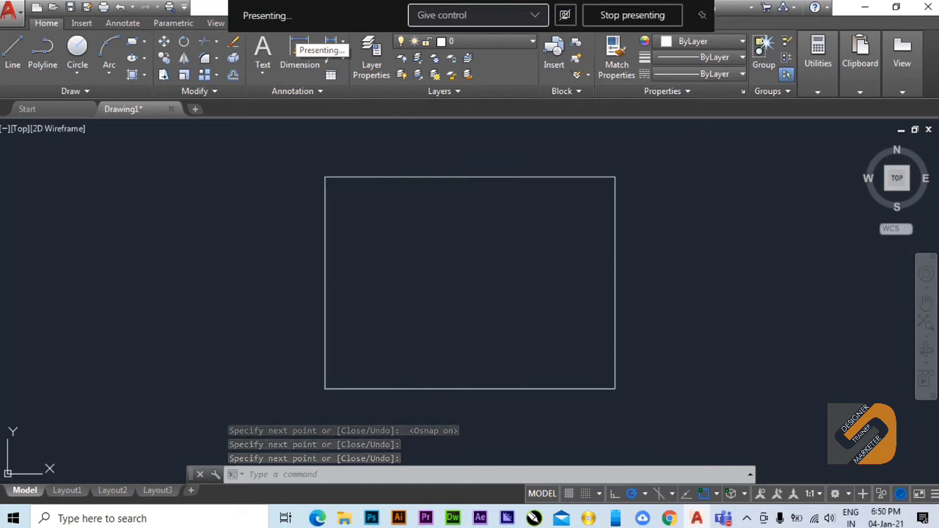
pyautogui.moveTo(400, 316); pyautogui.dragTo(409, 310, button='middle')
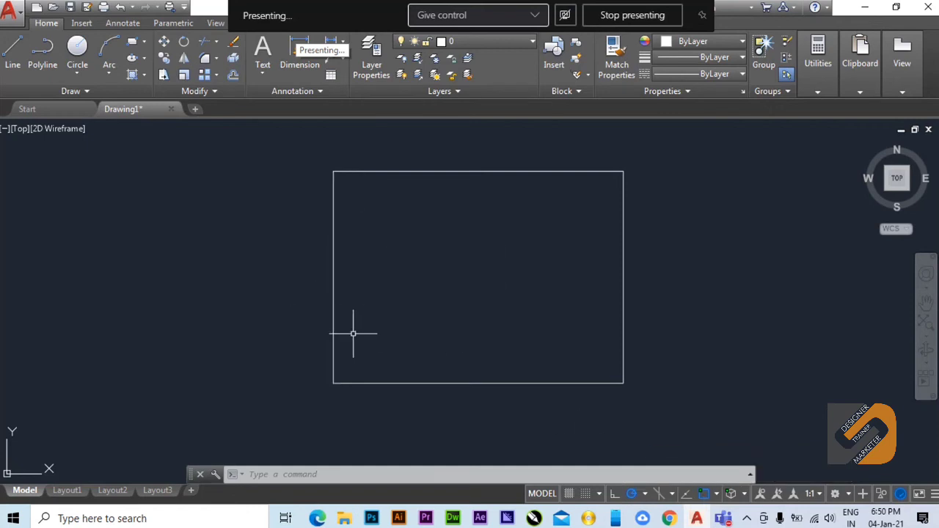
# Start a square beside the rectangle by drawing a 100-unit horizontal top edge and a 100-unit vertical edge down from its right end.
pyautogui.moveTo(620, 360)
pyautogui.mouseDown(button='middle')
pyautogui.moveTo(610, 345)
pyautogui.moveTo(493, 351)
pyautogui.moveTo(462, 329)
pyautogui.moveTo(415, 331)
pyautogui.mouseUp(button='middle')
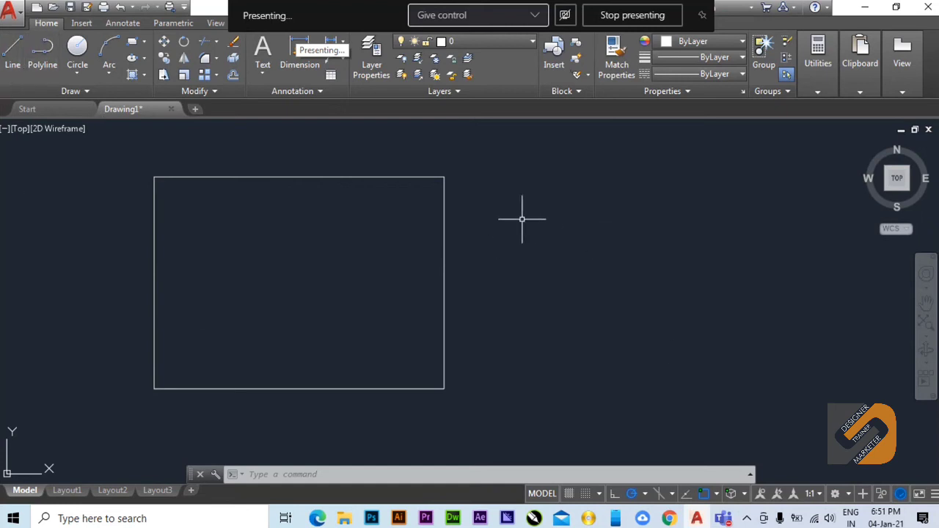
pyautogui.click(15, 62)
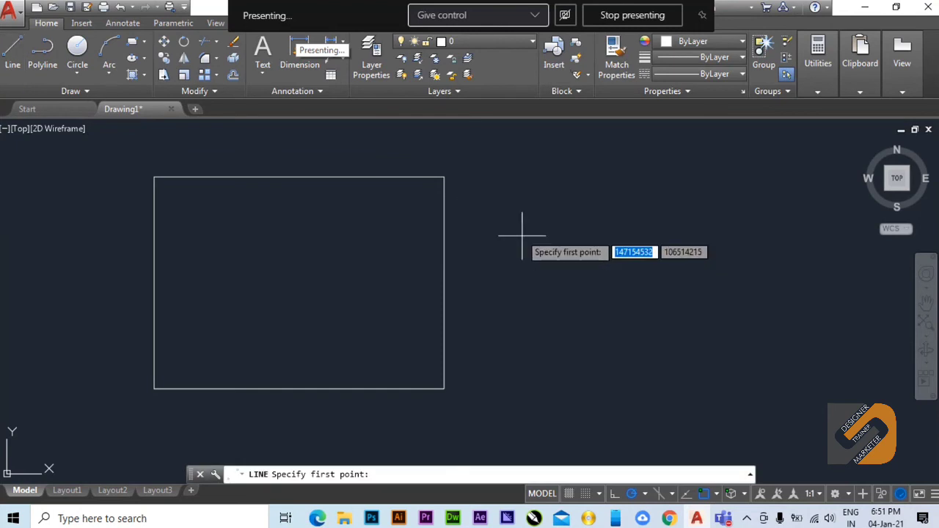
pyautogui.click(514, 206)
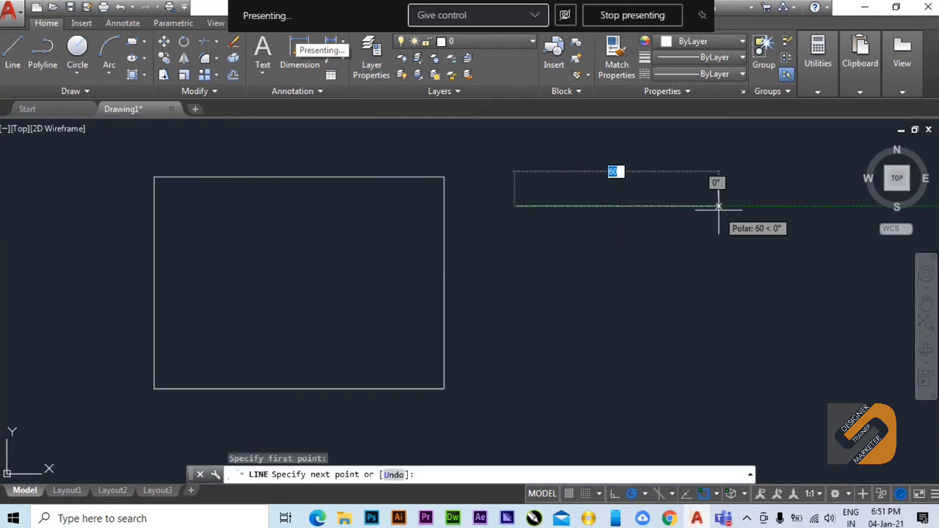
pyautogui.write('1')
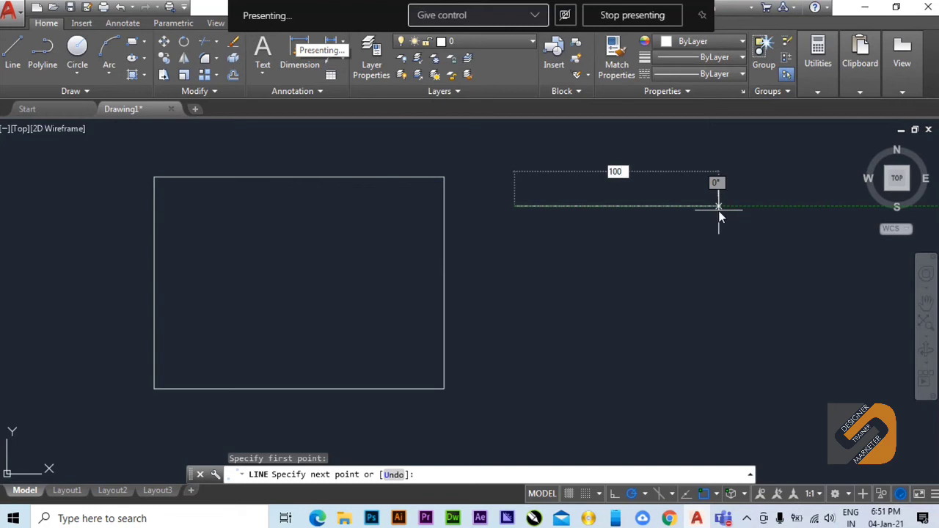
pyautogui.write('00')
pyautogui.press('Return')
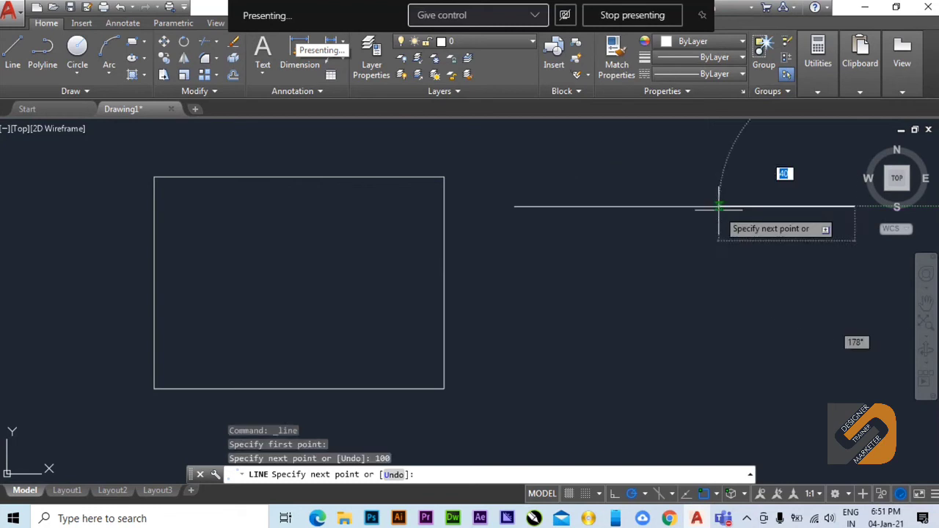
pyautogui.moveTo(728, 262); pyautogui.dragTo(606, 257, button='middle')
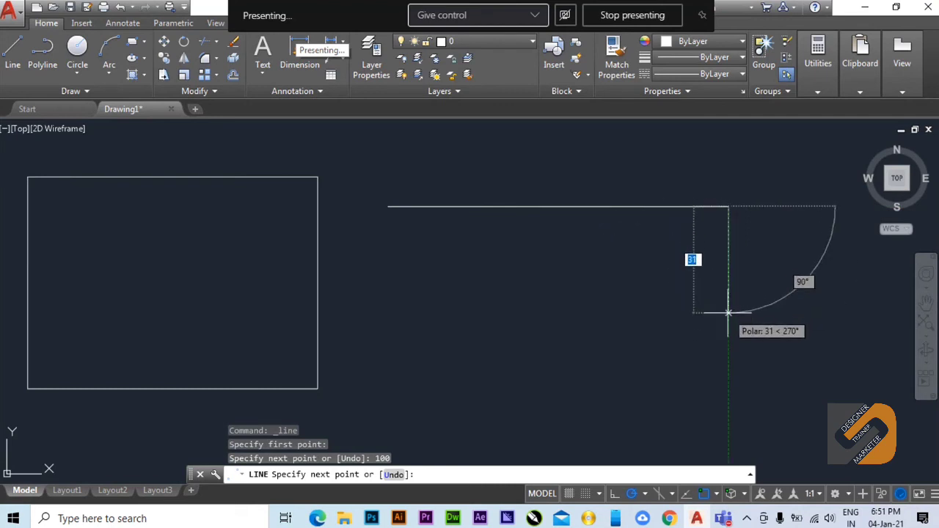
pyautogui.write('1')
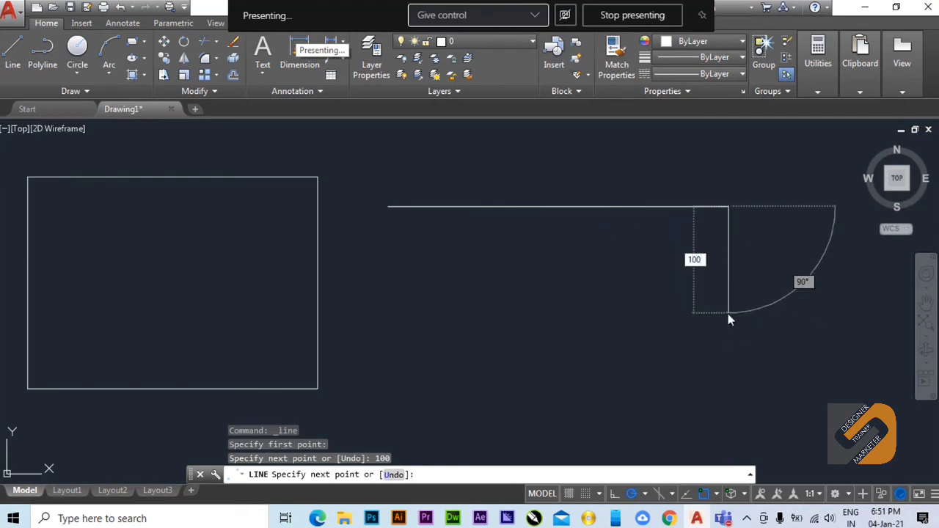
pyautogui.press('Return')
# Finish the square with a 100-unit bottom edge and a 100-unit left edge, and end the line command.
pyautogui.scroll(-2, 687, 294)
pyautogui.moveTo(681, 335); pyautogui.dragTo(676, 252, button='middle')
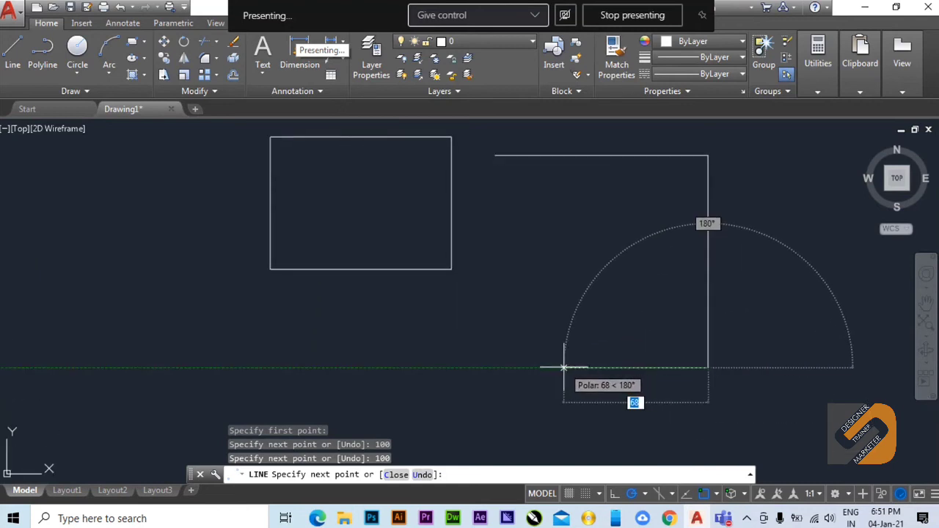
pyautogui.write('10')
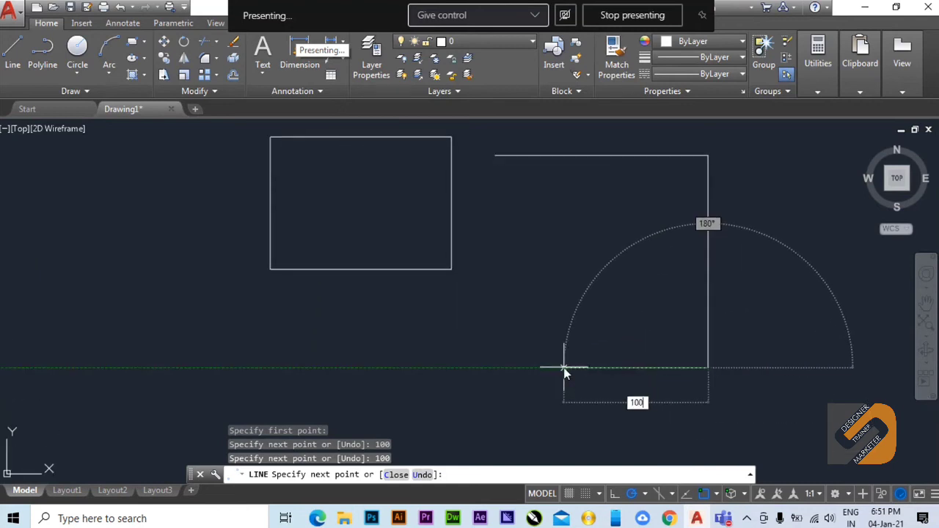
pyautogui.write('0')
pyautogui.press('Return')
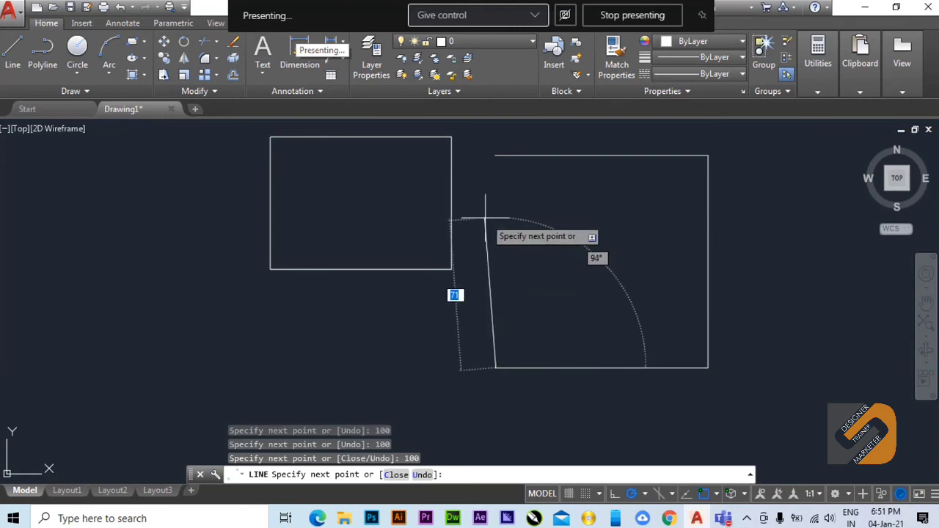
pyautogui.write('1')
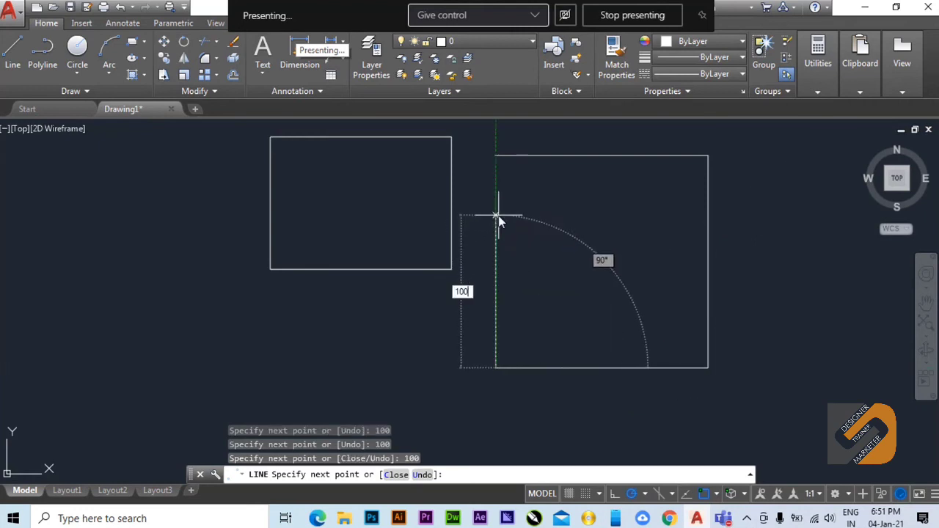
pyautogui.press('Return')
pyautogui.moveTo(617, 238); pyautogui.dragTo(569, 263, button='middle')
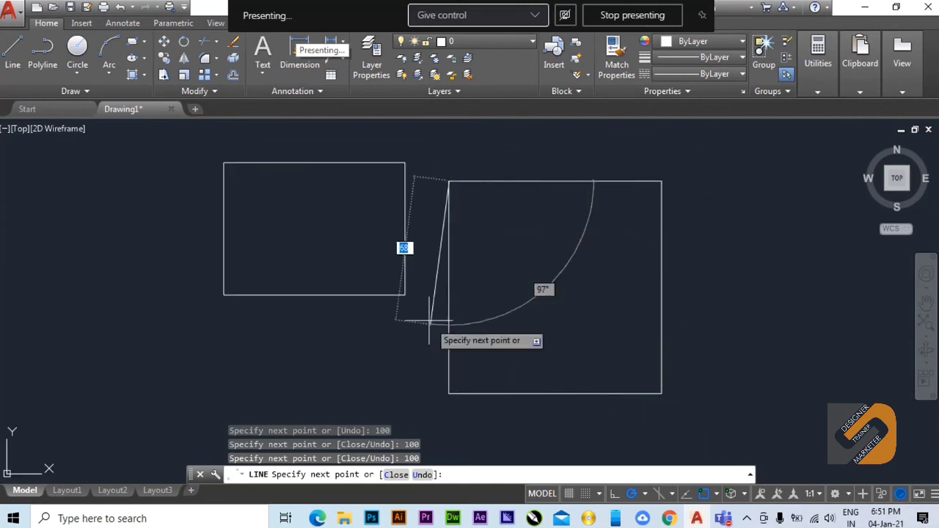
pyautogui.rightClick(523, 236)
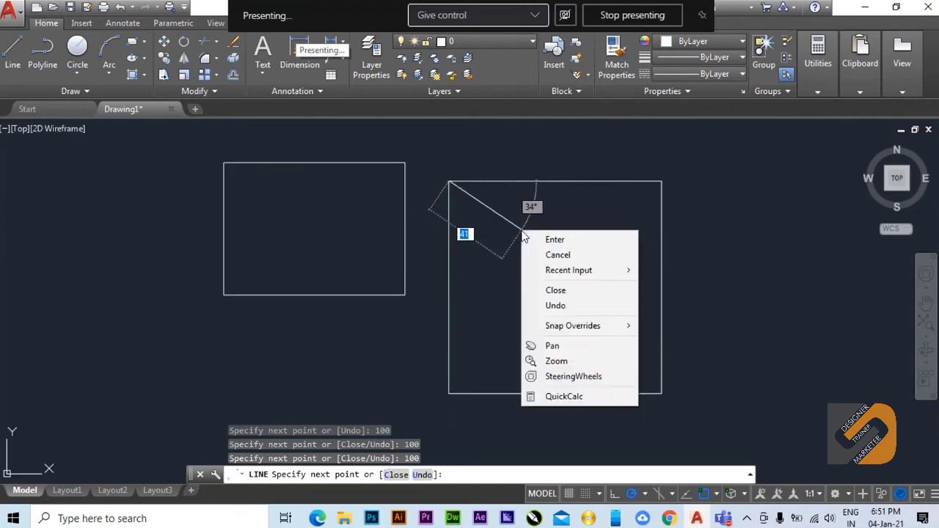
pyautogui.click(532, 240)
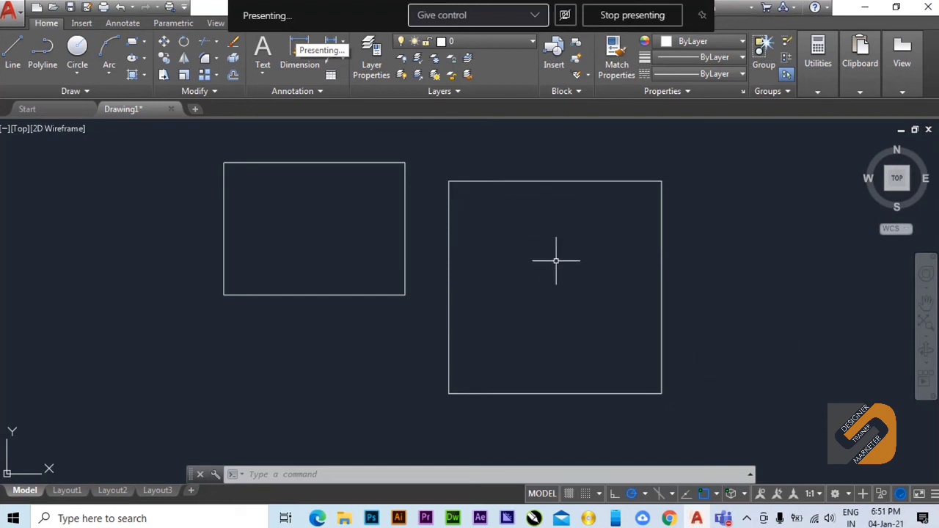
pyautogui.moveTo(556, 260); pyautogui.dragTo(524, 275, button='middle')
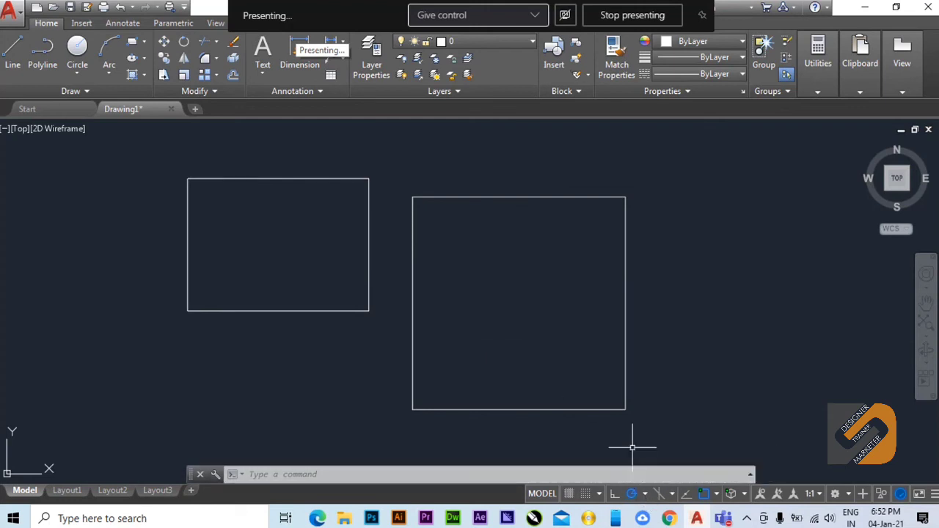
pyautogui.moveTo(575, 350); pyautogui.dragTo(421, 350, button='middle')
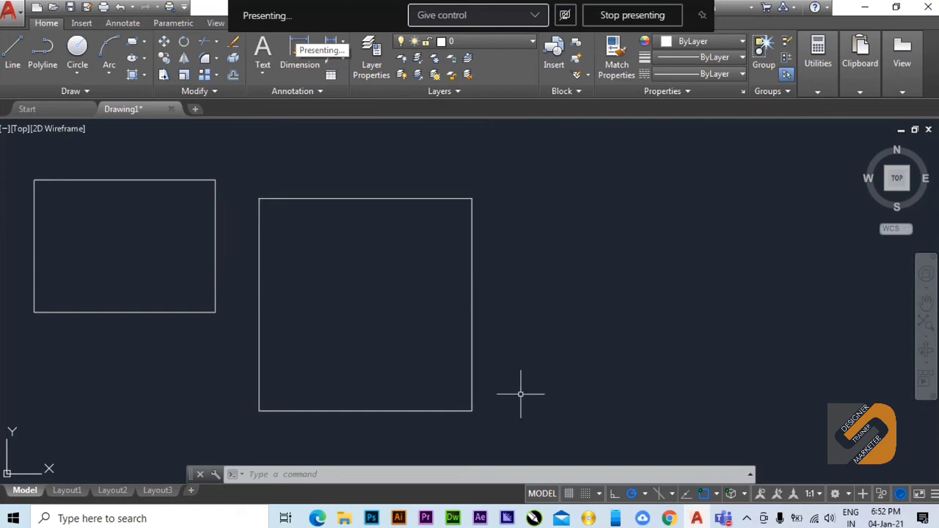
pyautogui.scroll(-2, 448, 373)
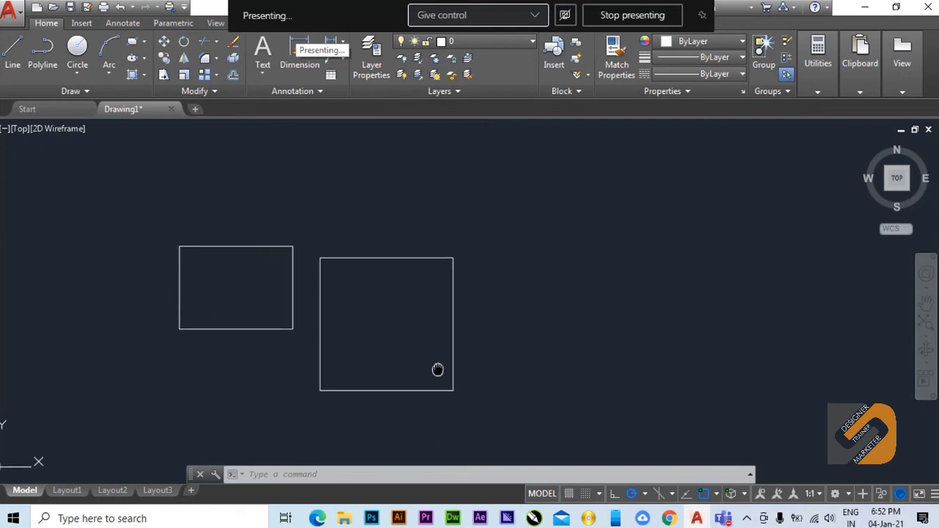
# Switch to File Explorer and open AutoCAD 2D Excercises.pdf from Elegant > Works > PDF > AutoCAD Excercises in a maximized window.
pyautogui.click(345, 518)
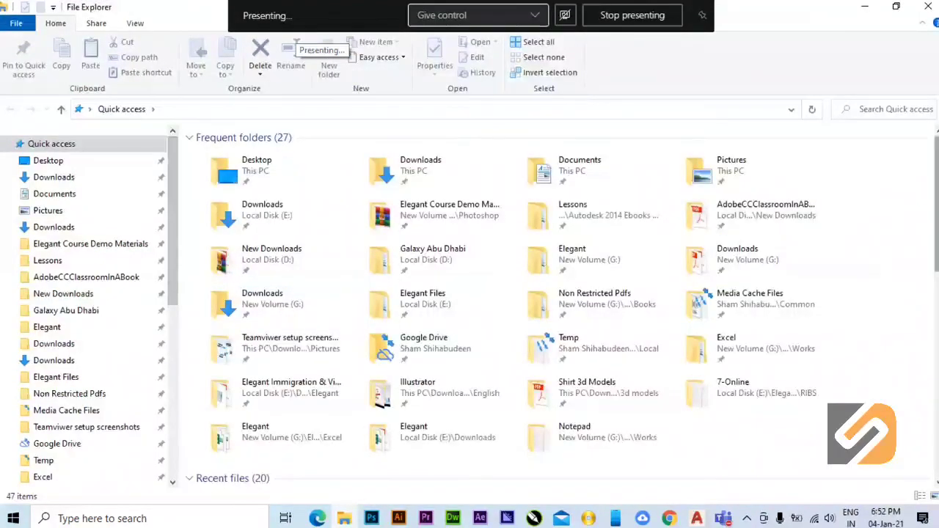
pyautogui.scroll(-3, 800, 202)
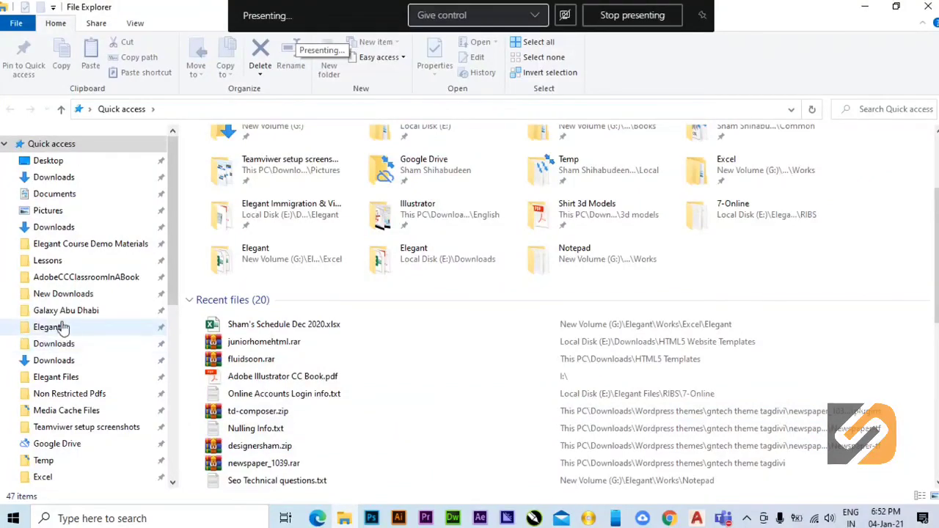
pyautogui.click(63, 327)
pyautogui.doubleClick(224, 154)
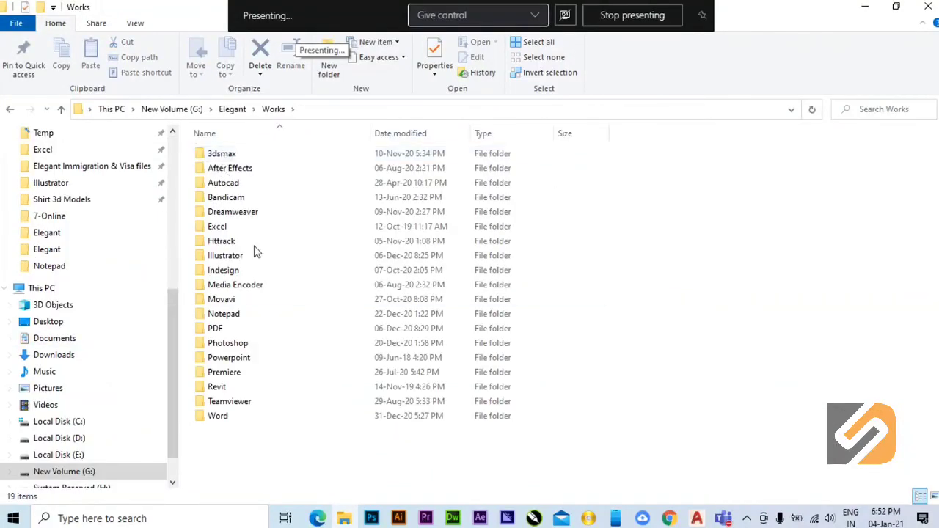
pyautogui.doubleClick(269, 329)
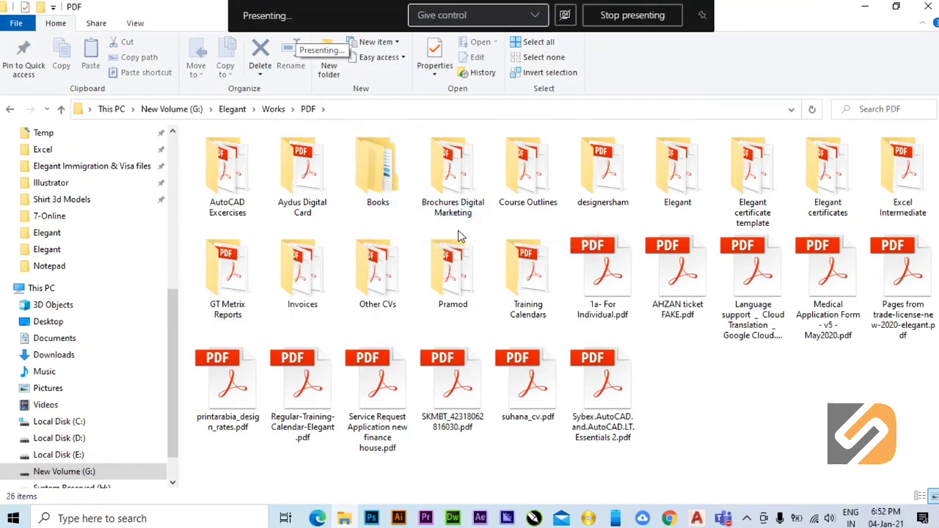
pyautogui.doubleClick(220, 193)
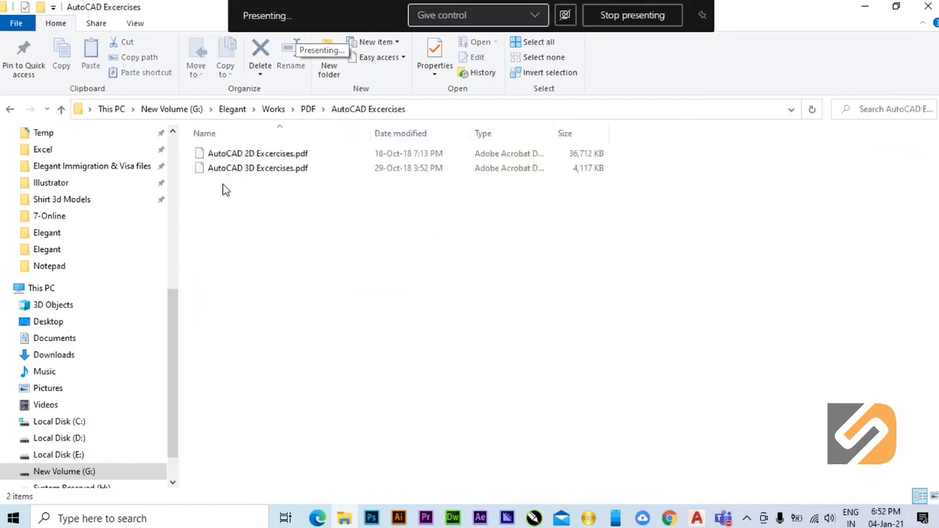
pyautogui.click(232, 155)
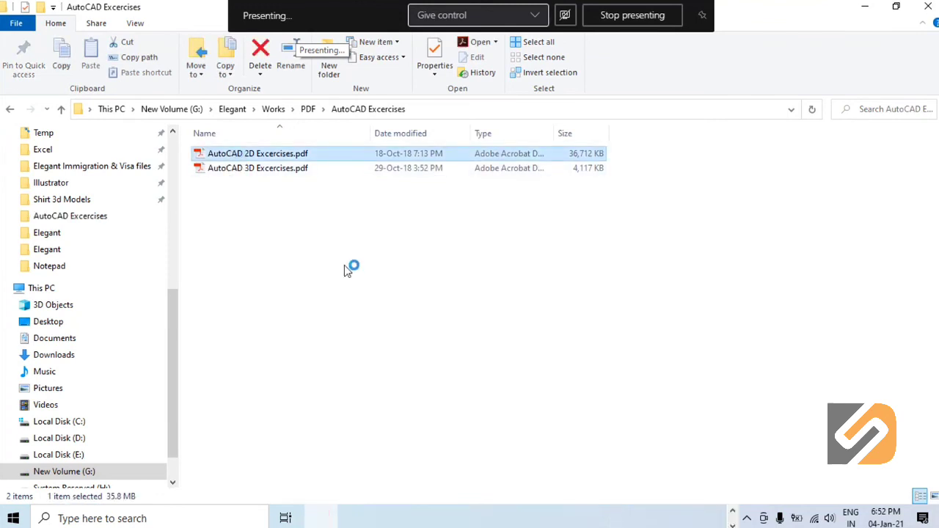
pyautogui.doubleClick(783, 19)
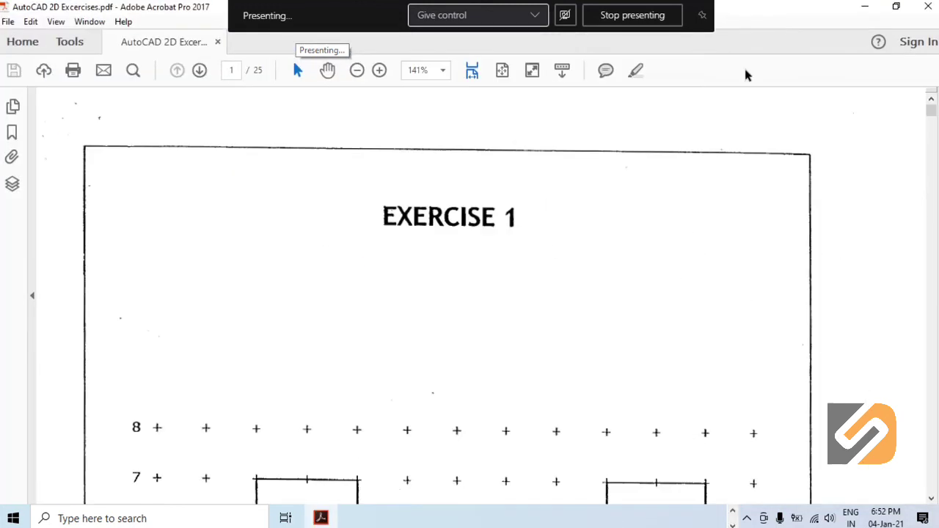
# Examine the Exercise 1 drawing, browse ahead to Exercise 3 and back, and minimize the PDF document.
pyautogui.scroll(-1, 514, 257)
pyautogui.hotkey('ctrl', '0')
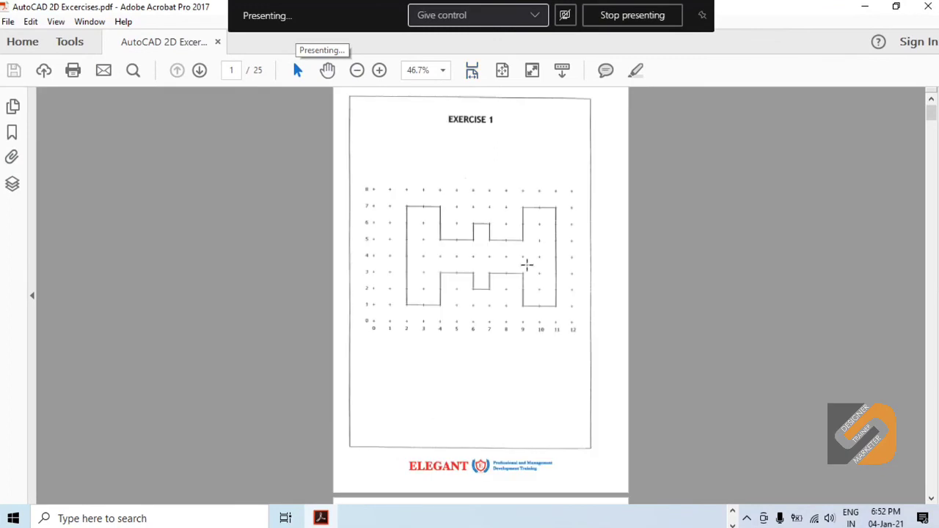
pyautogui.keyDown('ctrl'); pyautogui.scroll(2, 558, 284); pyautogui.keyUp('ctrl')
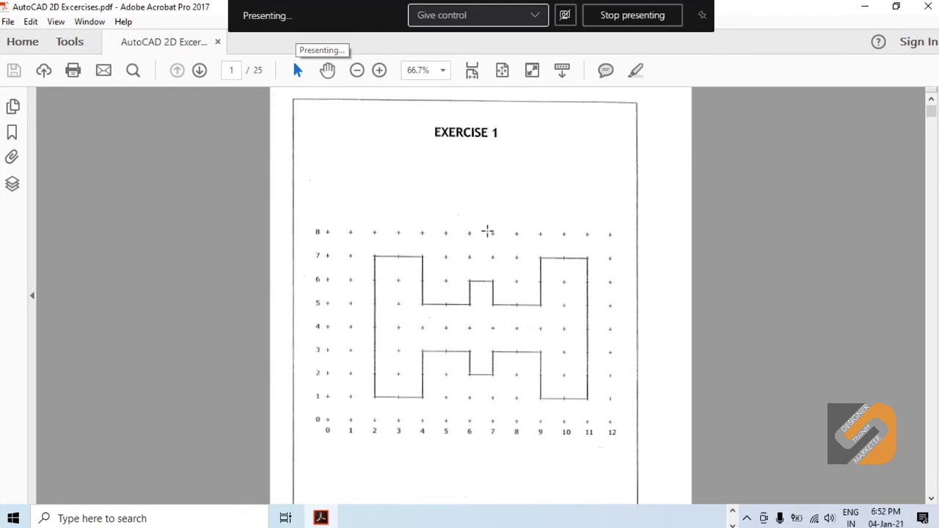
pyautogui.scroll(-20, 489, 231)
pyautogui.scroll(-10, 525, 323)
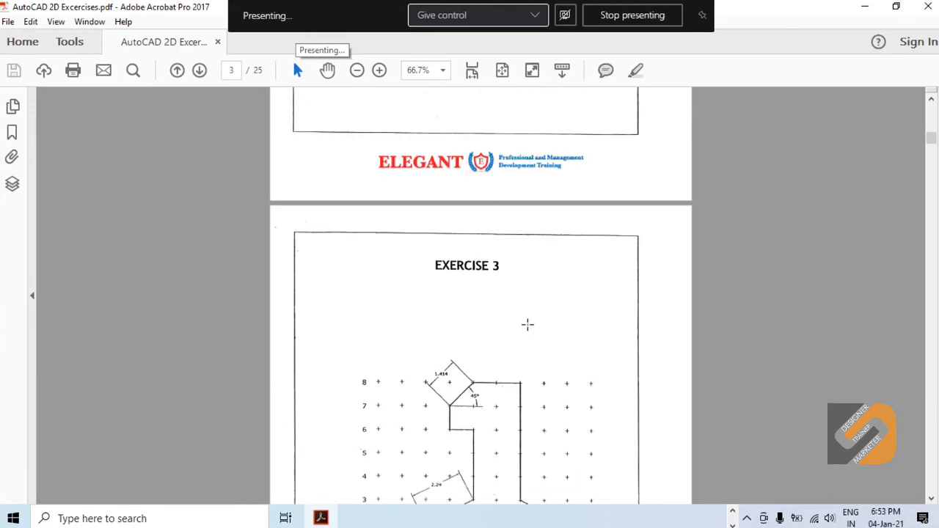
pyautogui.scroll(20, 493, 273)
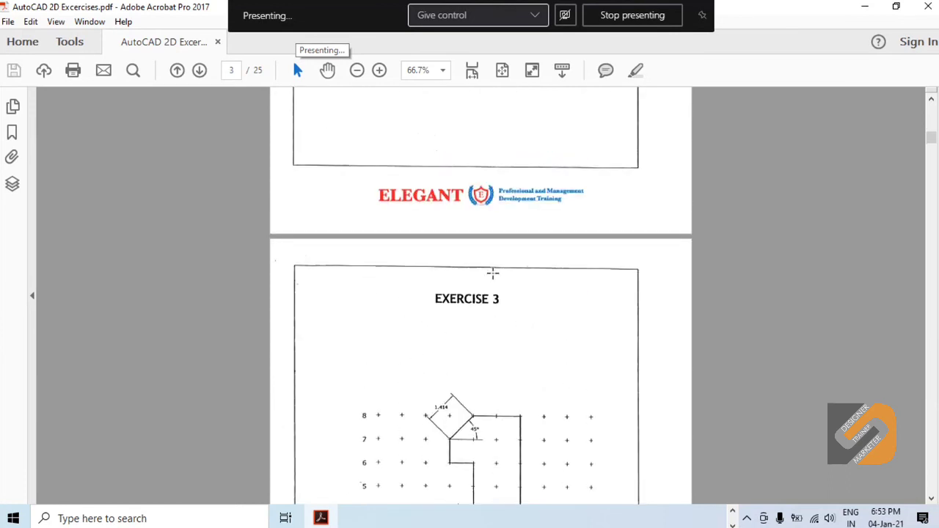
pyautogui.scroll(5, 493, 273)
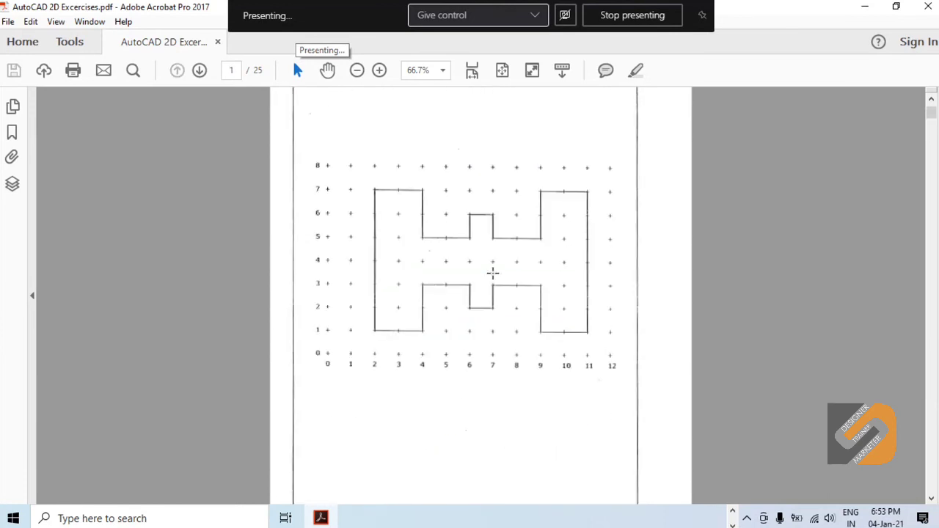
pyautogui.click(864, 6)
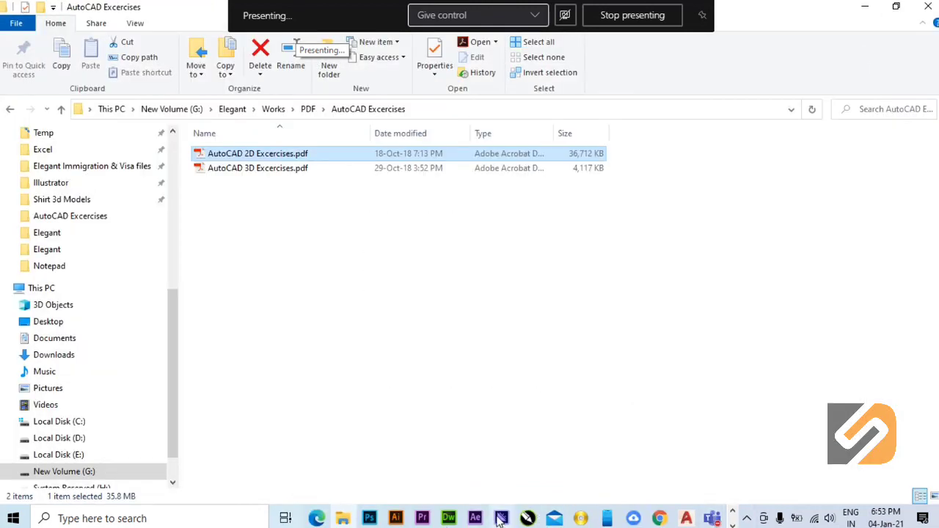
# Reopen the exercises PDF to check the Exercise 1 outline against its numbered grid, and minimize the document.
pyautogui.click(285, 518)
pyautogui.click(392, 151)
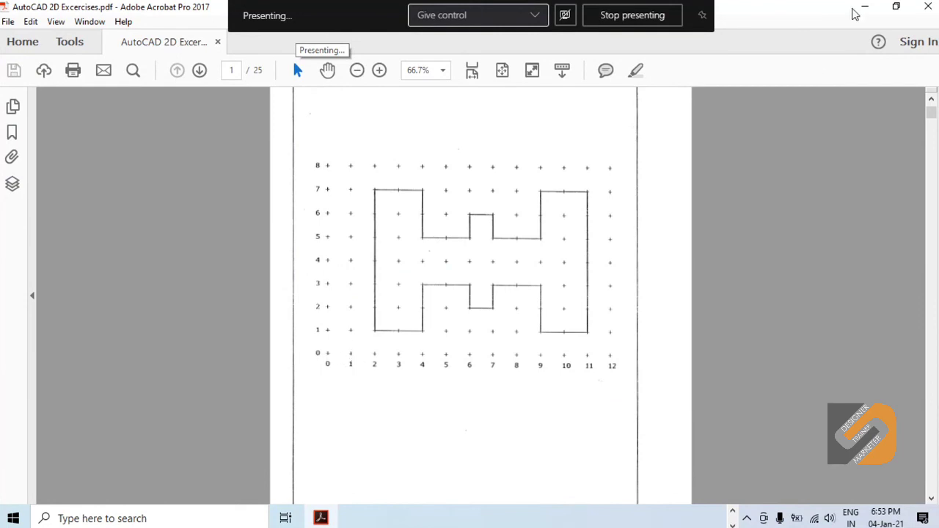
pyautogui.click(860, 9)
# Switch to AutoCAD and erase both the rectangle and the square from the drawing.
pyautogui.click(688, 518)
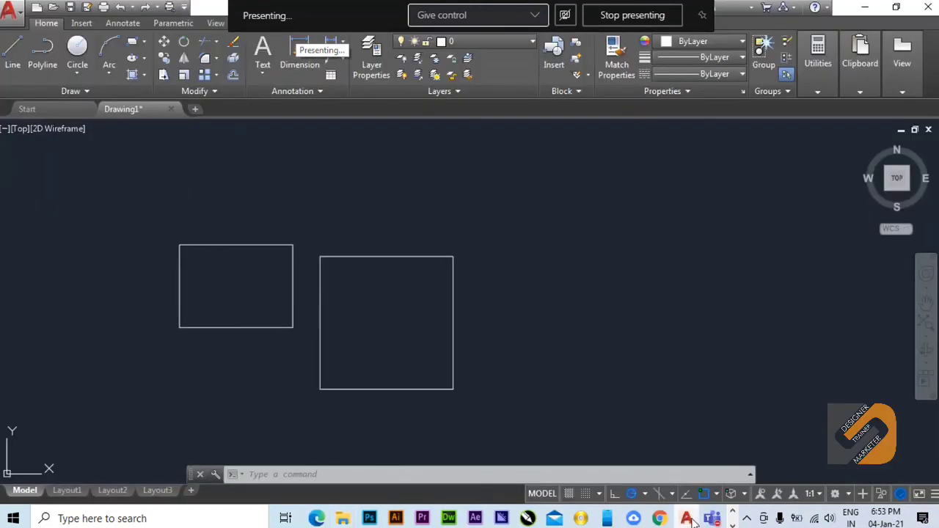
pyautogui.click(527, 427)
pyautogui.click(127, 197)
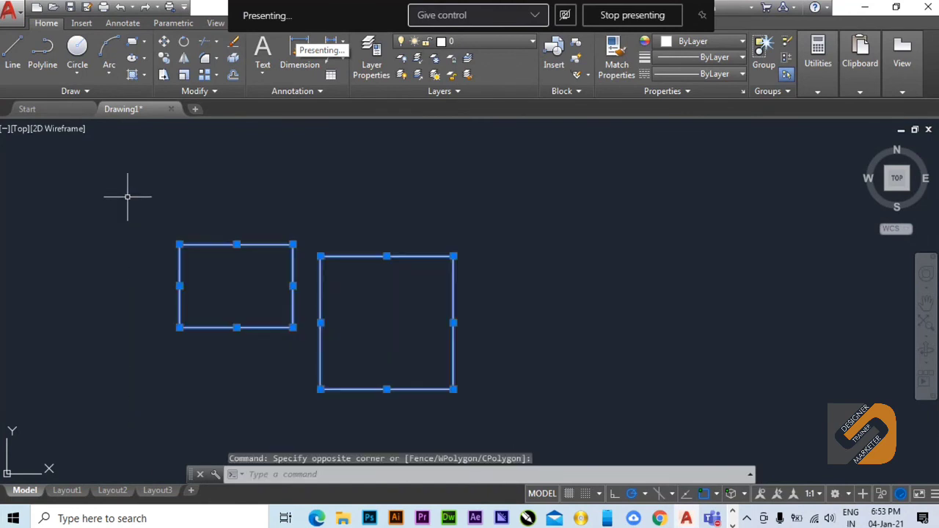
pyautogui.press('Delete')
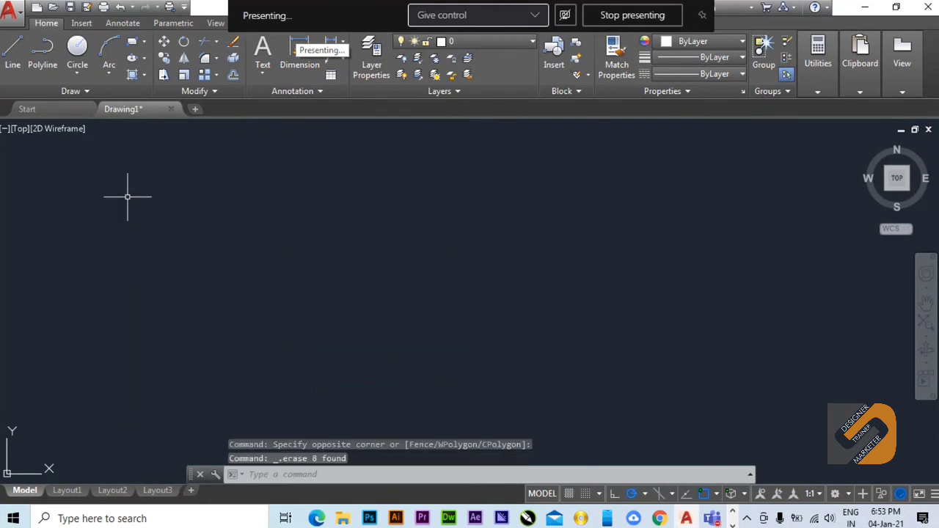
# Turn on the drawing grid, review the Snap and Grid drafting settings without changing them, and inspect the grid.
pyautogui.click(569, 494)
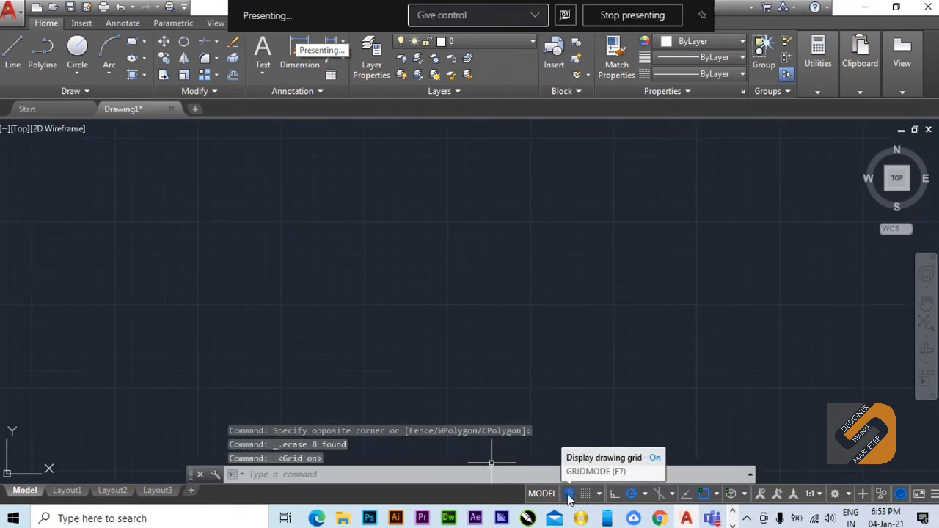
pyautogui.rightClick(570, 496)
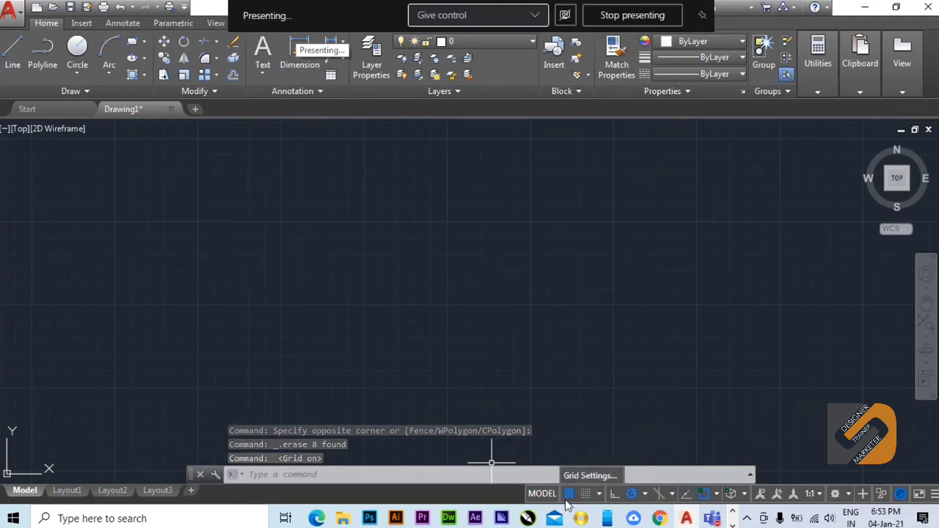
pyautogui.click(570, 480)
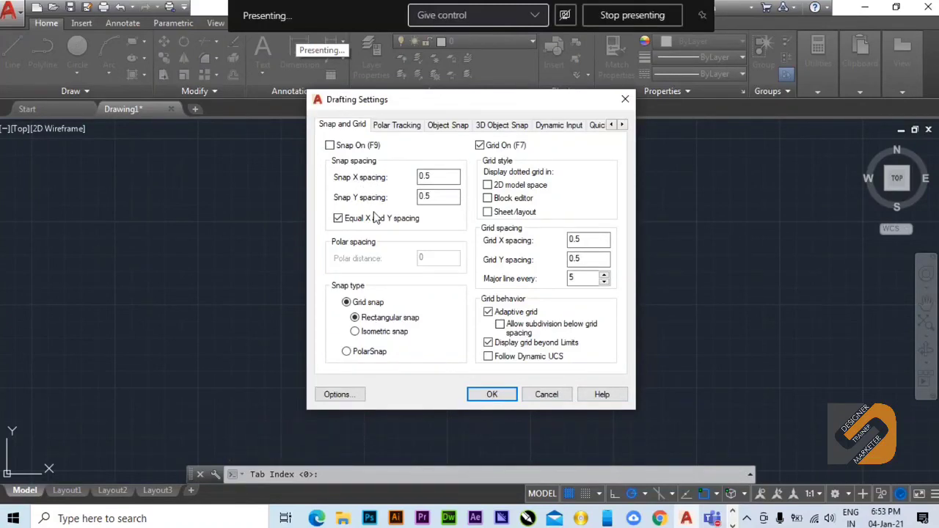
pyautogui.click(543, 396)
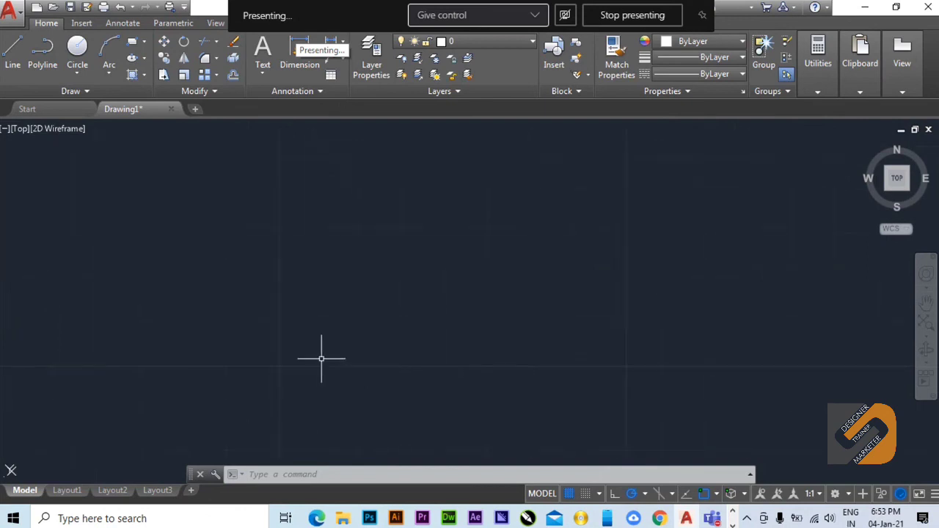
pyautogui.scroll(-2, 578, 367)
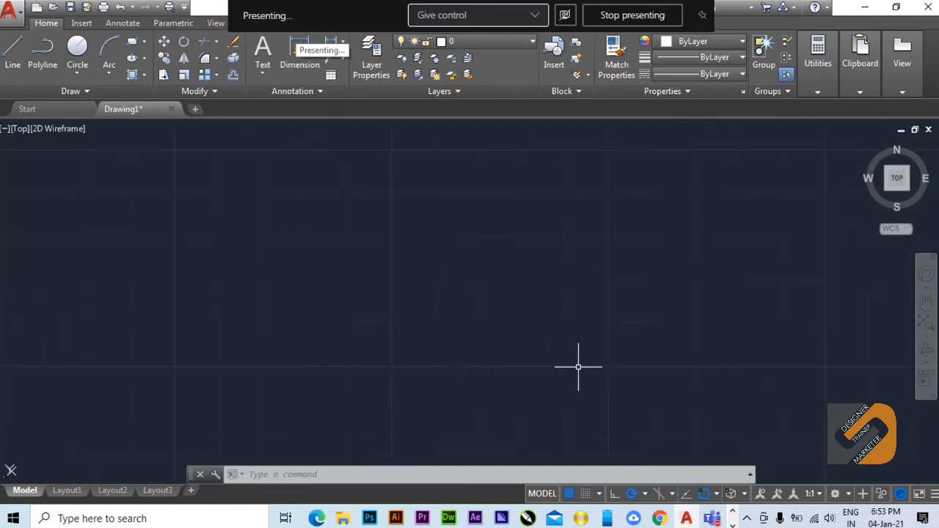
pyautogui.moveTo(590, 365); pyautogui.dragTo(564, 376, button='middle')
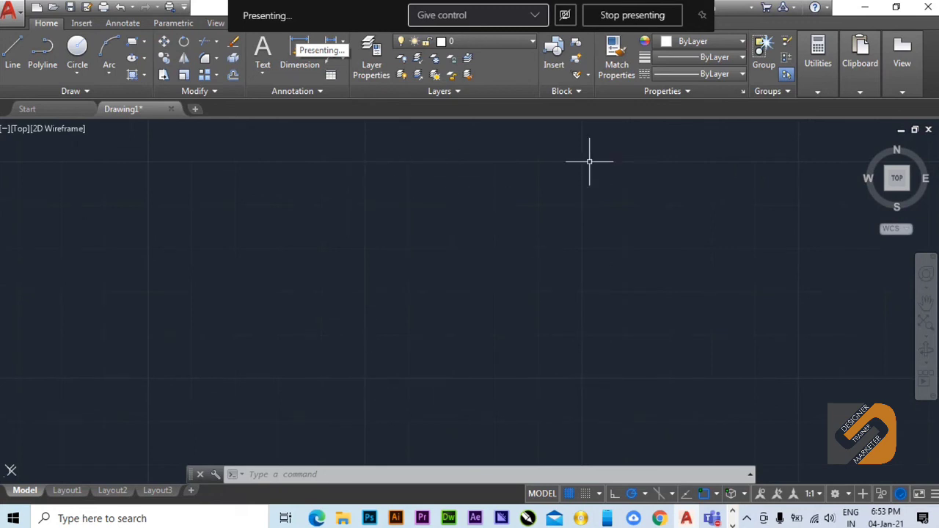
pyautogui.scroll(1, 377, 375)
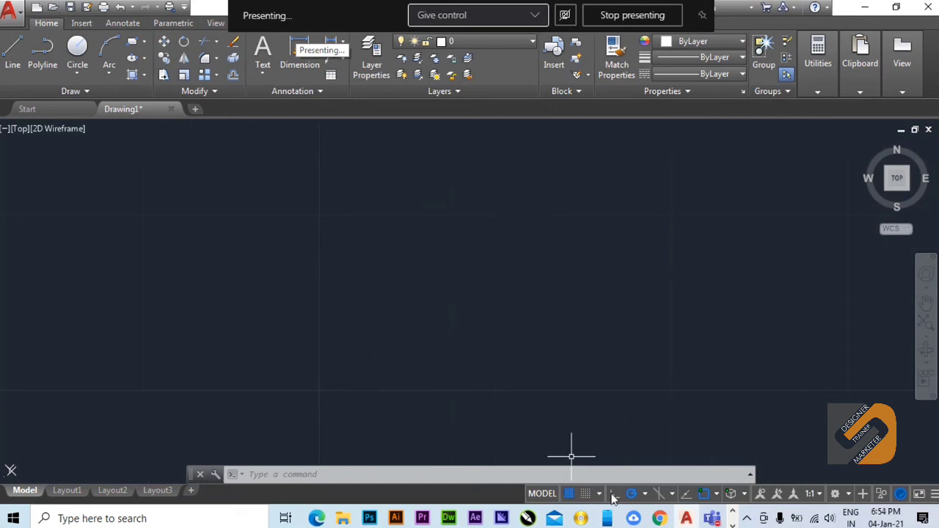
# Set the grid X spacing to 1 in the grid settings and check the grid in the drawing.
pyautogui.rightClick(569, 499)
pyautogui.click(579, 476)
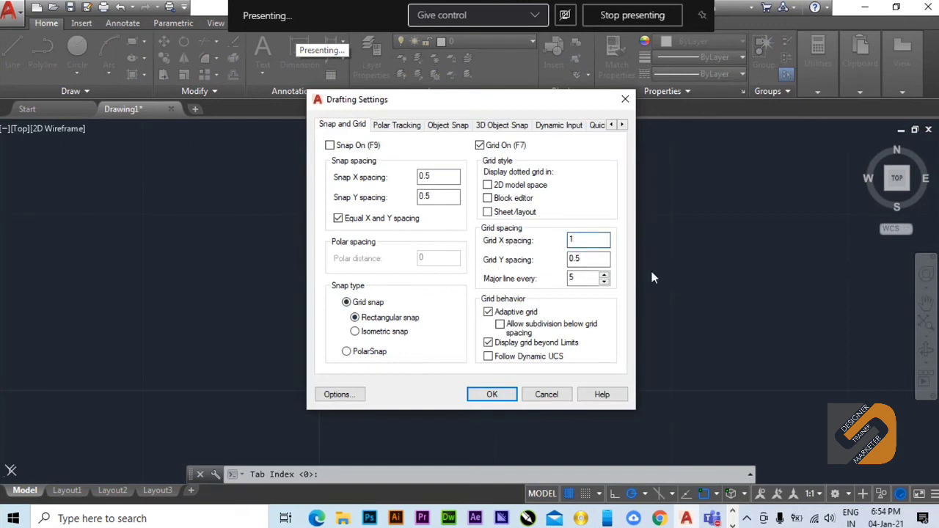
pyautogui.click(494, 397)
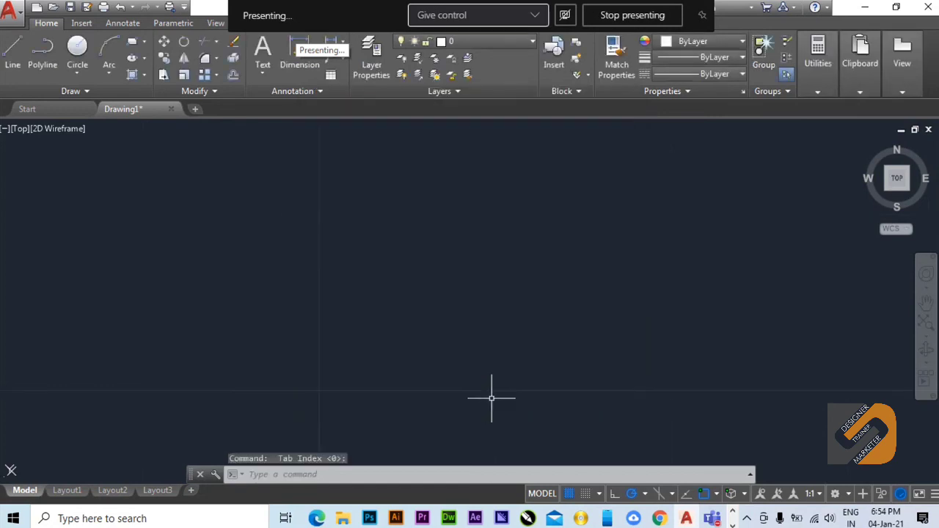
pyautogui.scroll(4, 449, 391)
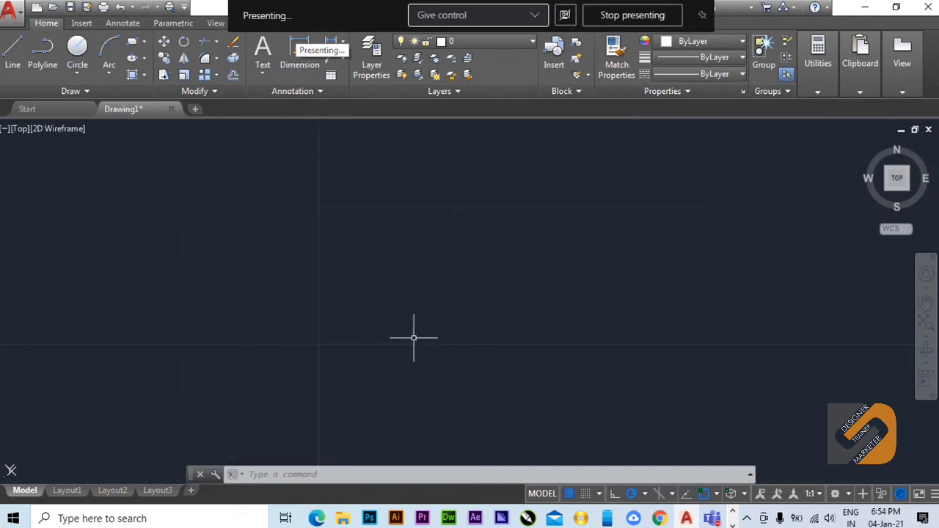
pyautogui.scroll(3, 357, 367)
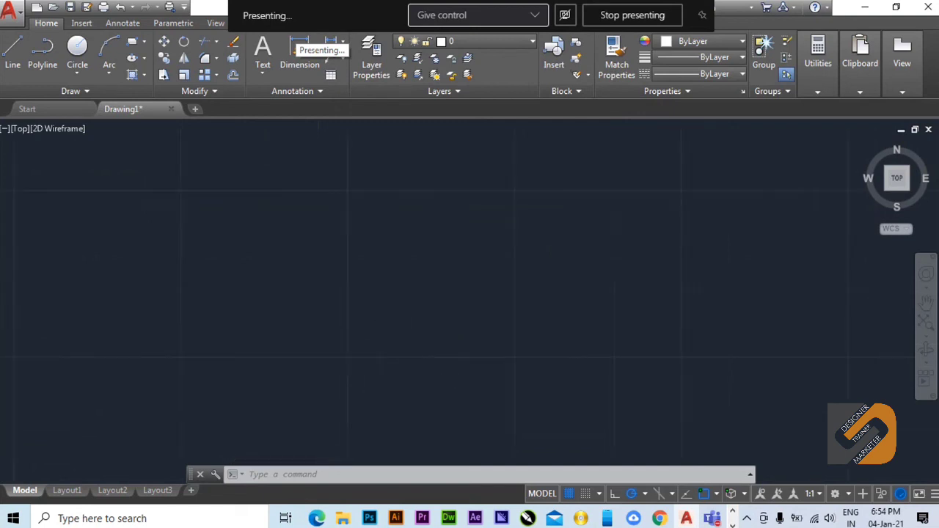
pyautogui.scroll(1, 346, 329)
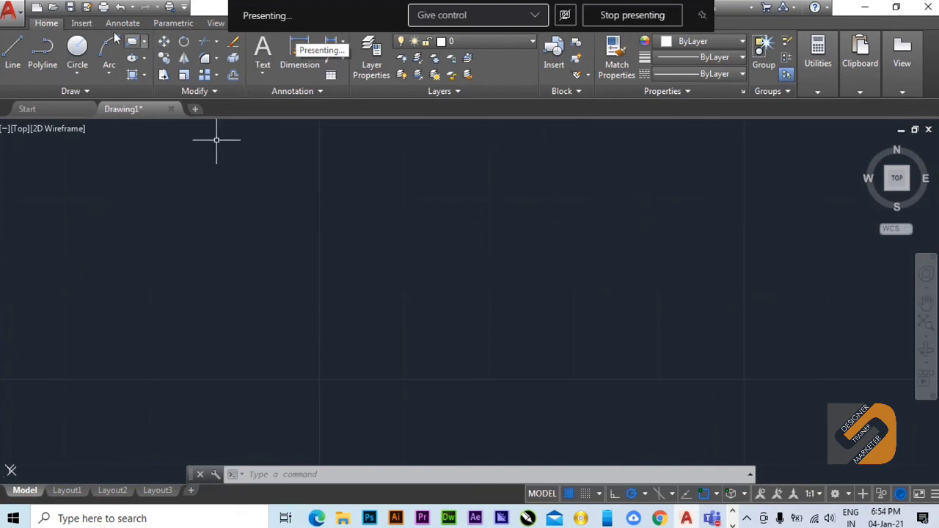
pyautogui.click(13, 55)
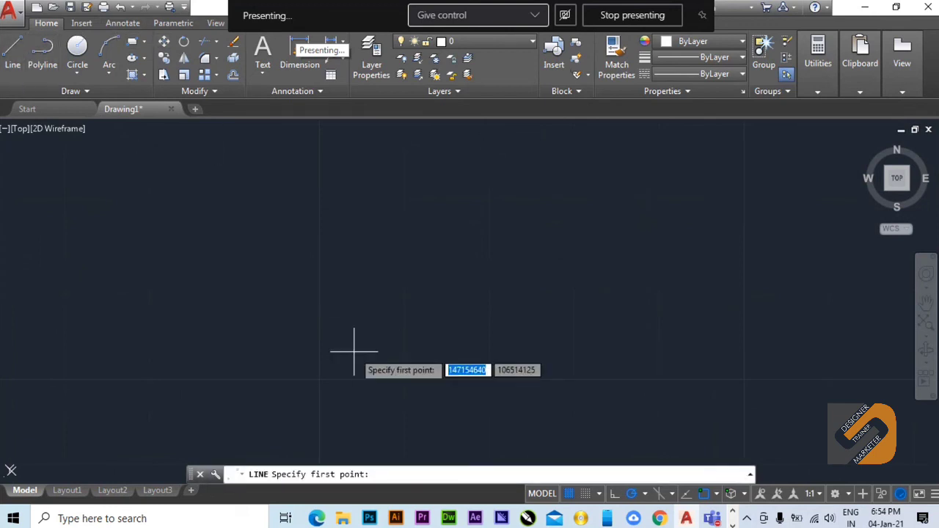
pyautogui.click(320, 382)
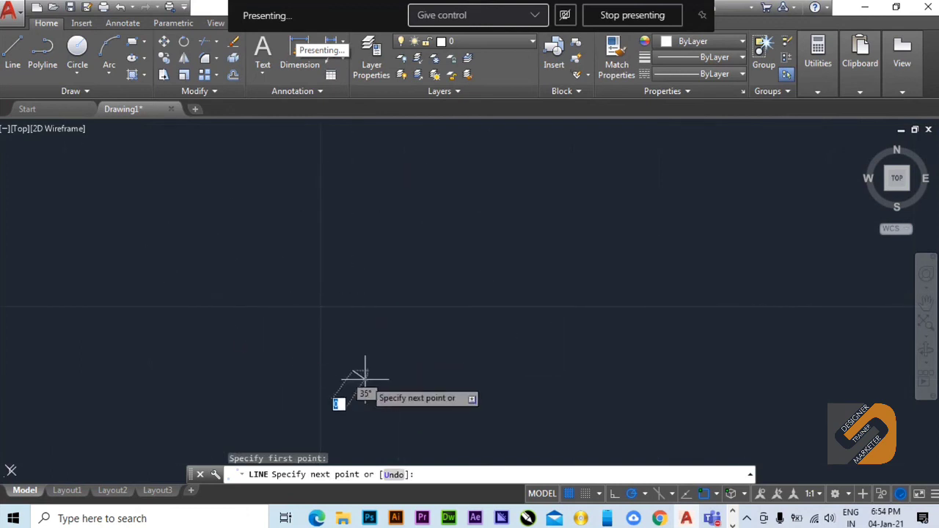
pyautogui.rightClick(353, 259)
pyautogui.click(369, 272)
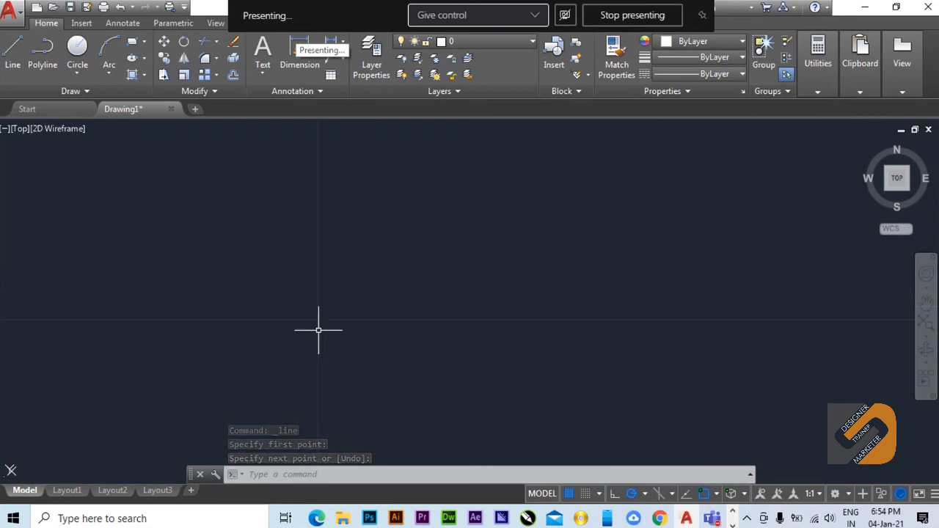
# Turn on snap to grid and draw the Exercise 1 outline's left edge 6 units straight up from a major grid intersection.
pyautogui.click(586, 494)
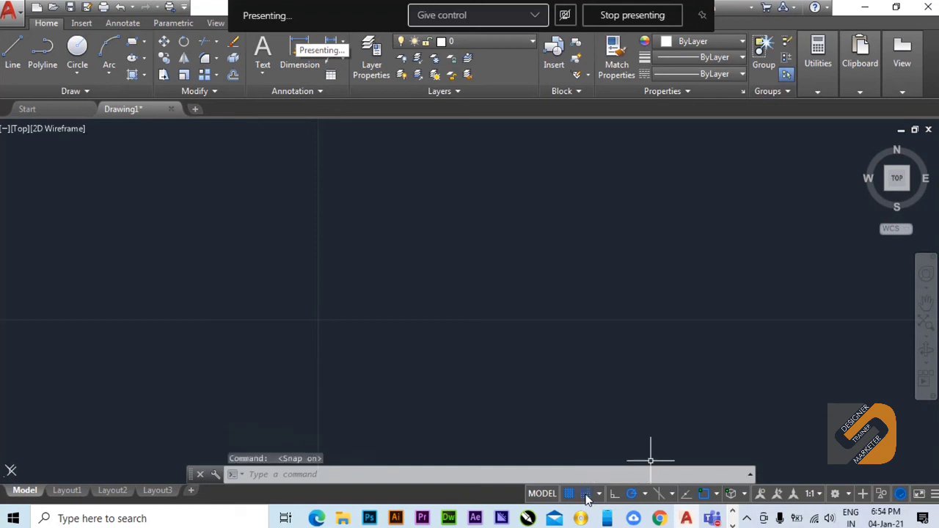
pyautogui.click(11, 65)
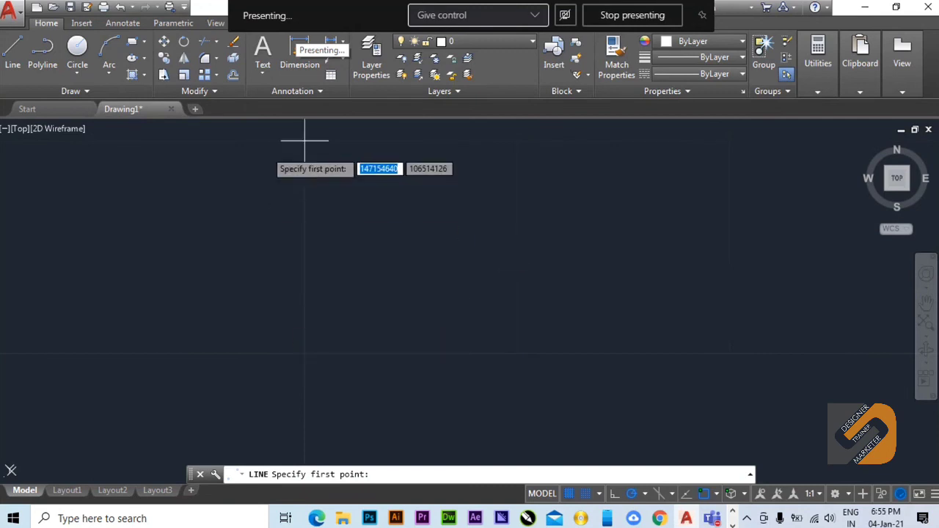
pyautogui.click(305, 353)
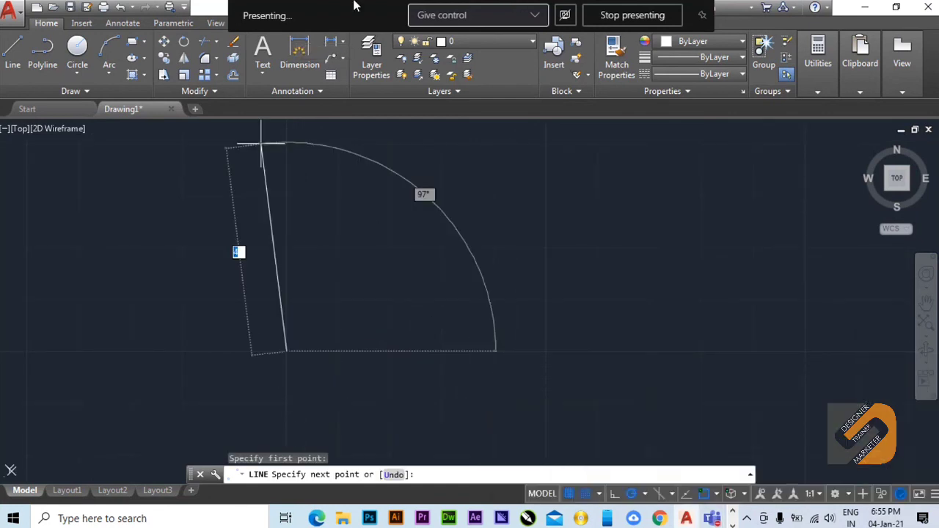
pyautogui.scroll(-5, 287, 300)
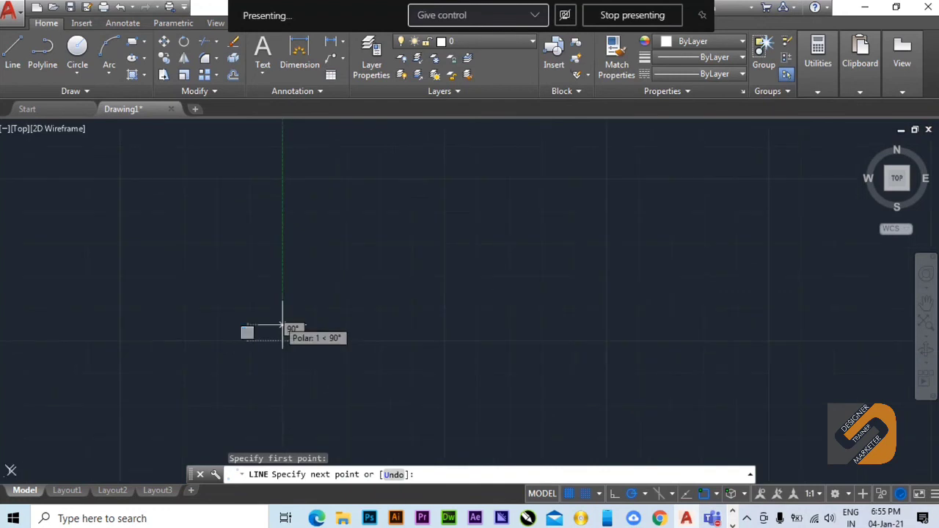
pyautogui.scroll(3, 279, 325)
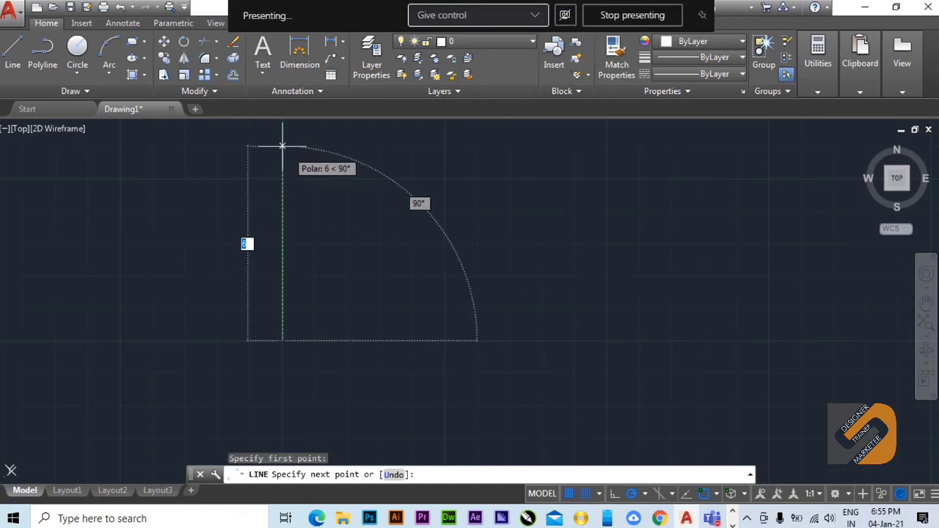
pyautogui.click(283, 147)
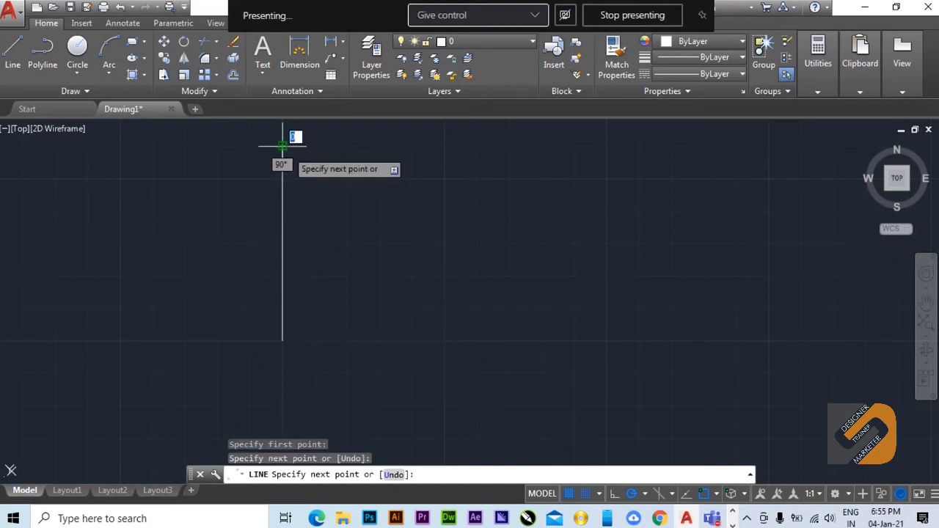
# Continue the upper outline 2 units right, 2 down and 2 right, around a 1-unit square central tab, and 2 units right.
pyautogui.click(348, 147)
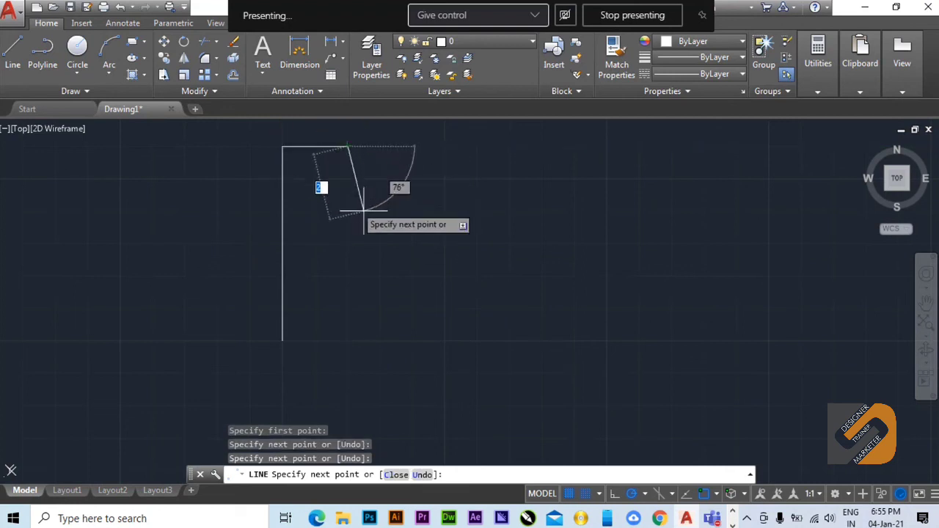
pyautogui.click(348, 212)
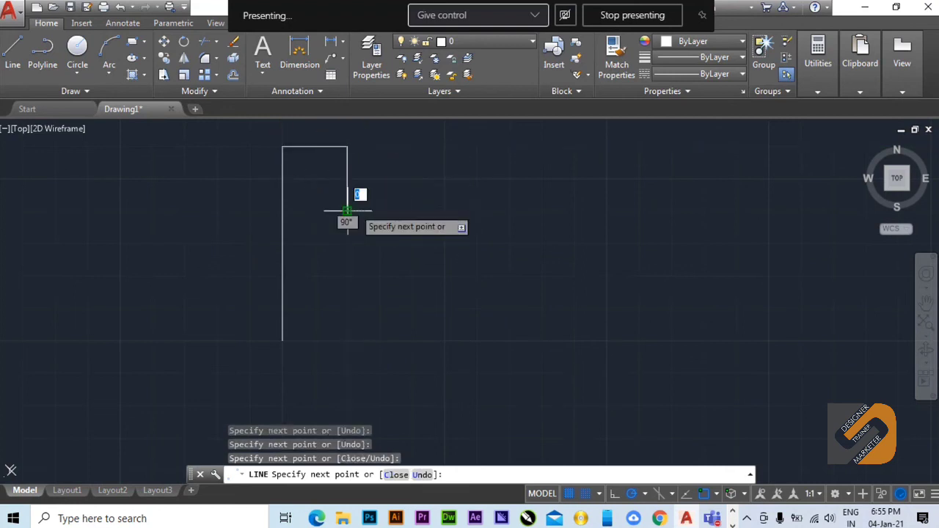
pyautogui.click(413, 211)
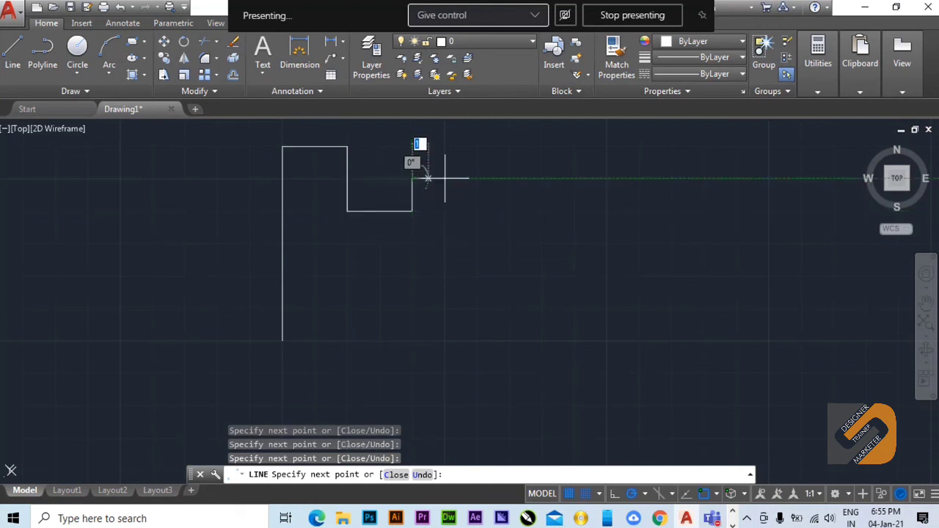
pyautogui.click(413, 178)
pyautogui.click(445, 179)
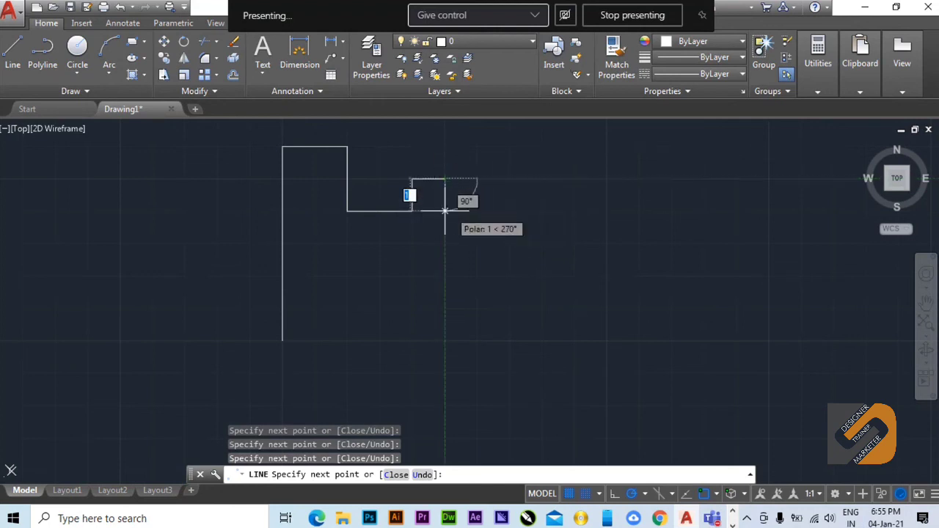
pyautogui.click(445, 211)
pyautogui.click(509, 211)
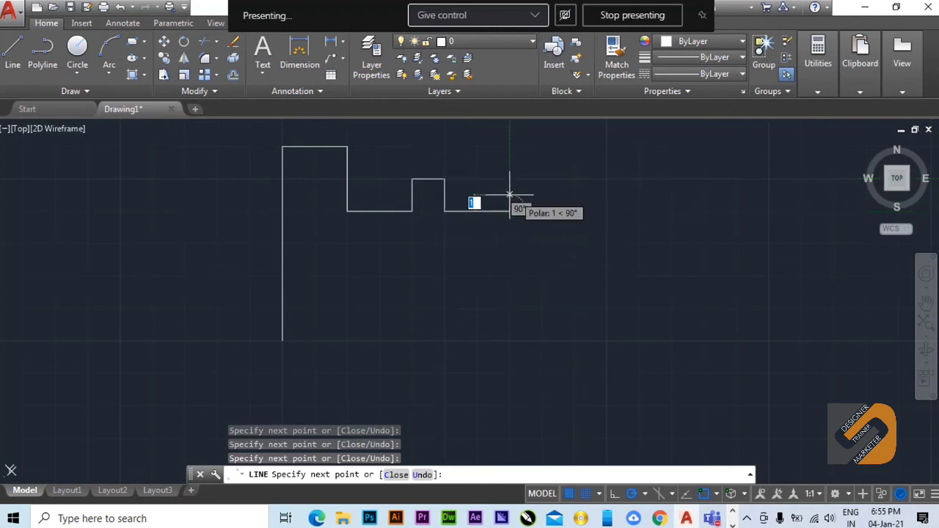
# Draw the outline's right-hand column 2 units up, 2 right, 6 down, 2 left and 2 up.
pyautogui.click(510, 146)
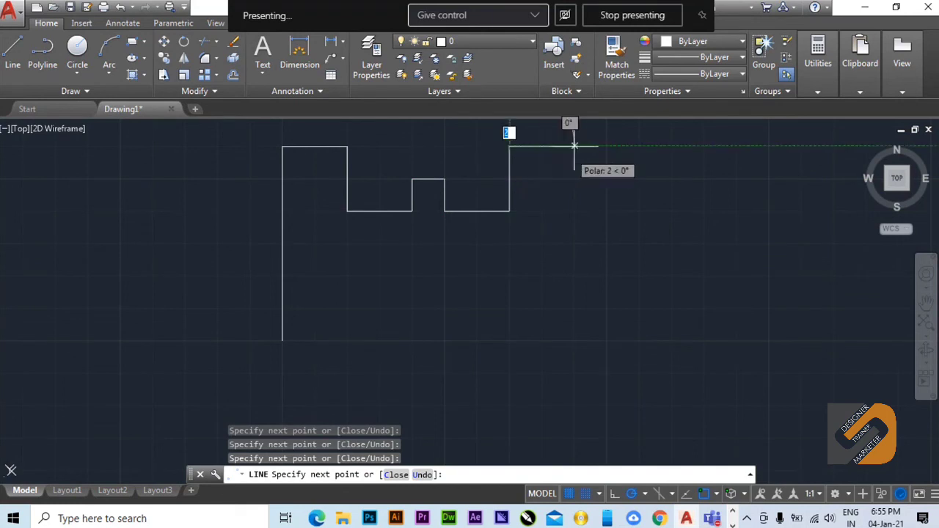
pyautogui.click(574, 147)
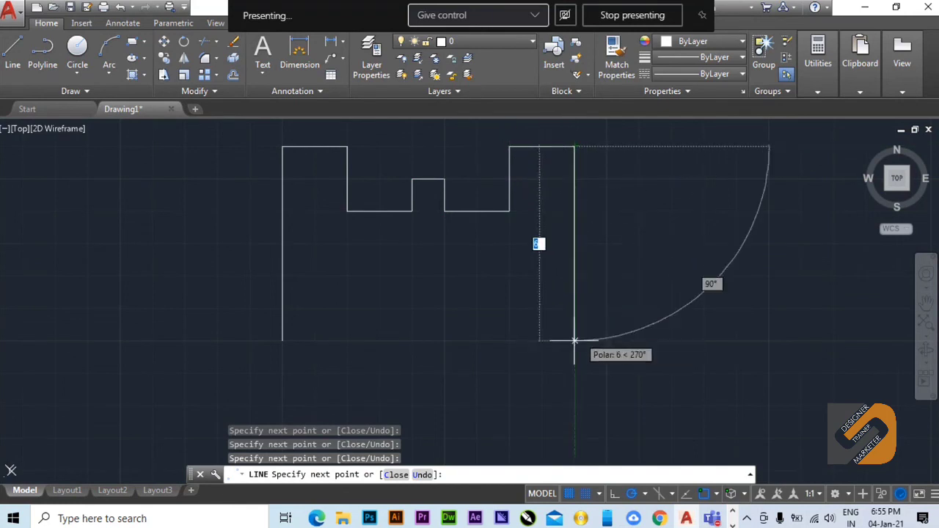
pyautogui.click(576, 339)
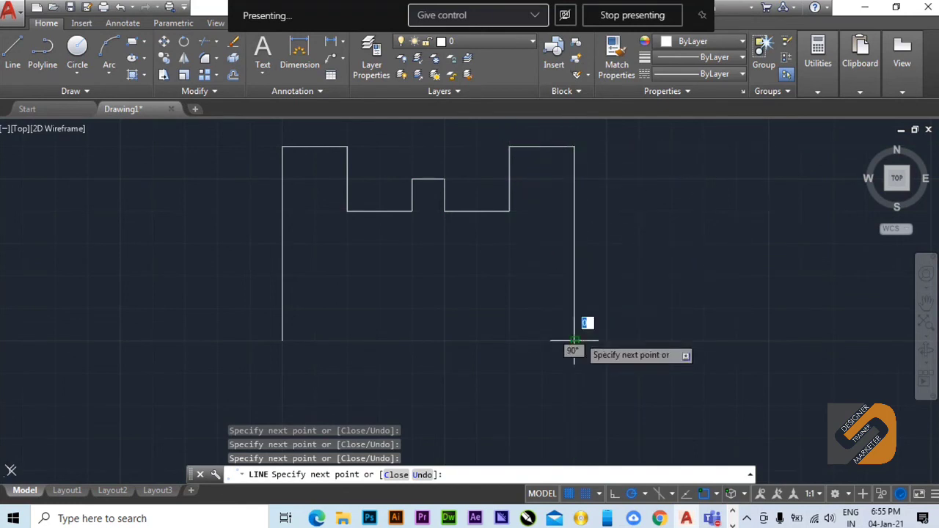
pyautogui.click(510, 340)
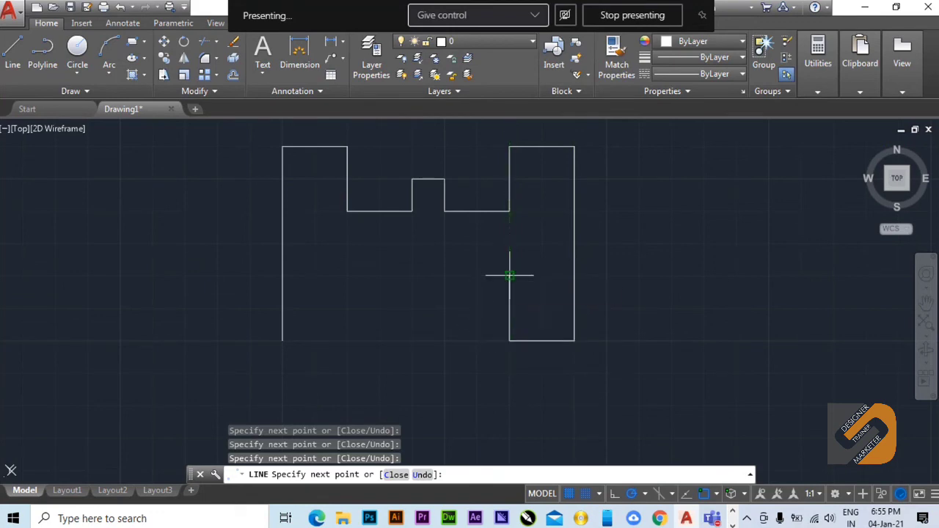
pyautogui.click(510, 275)
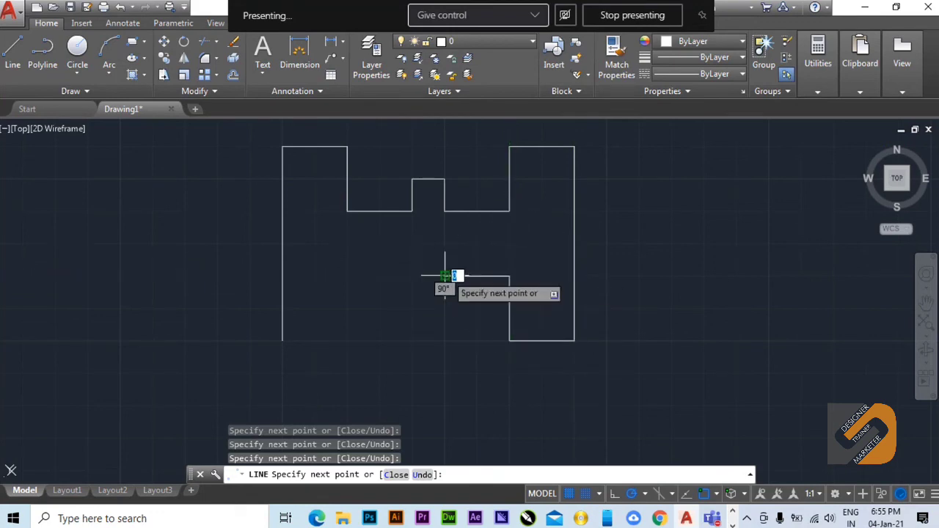
# Close the lower outline 2 units left, around a 1-unit square central tab, 2 left, 2 down and 2 left to the start point.
pyautogui.click(445, 276)
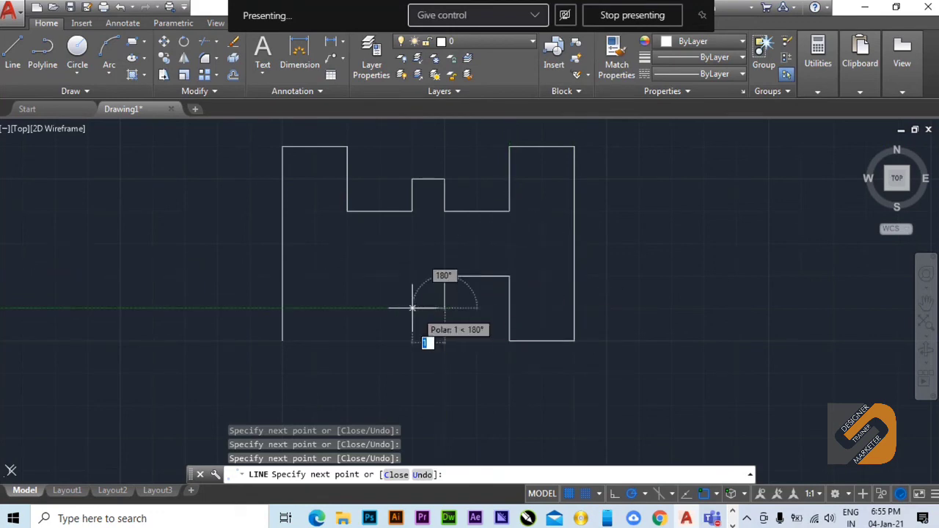
pyautogui.click(412, 308)
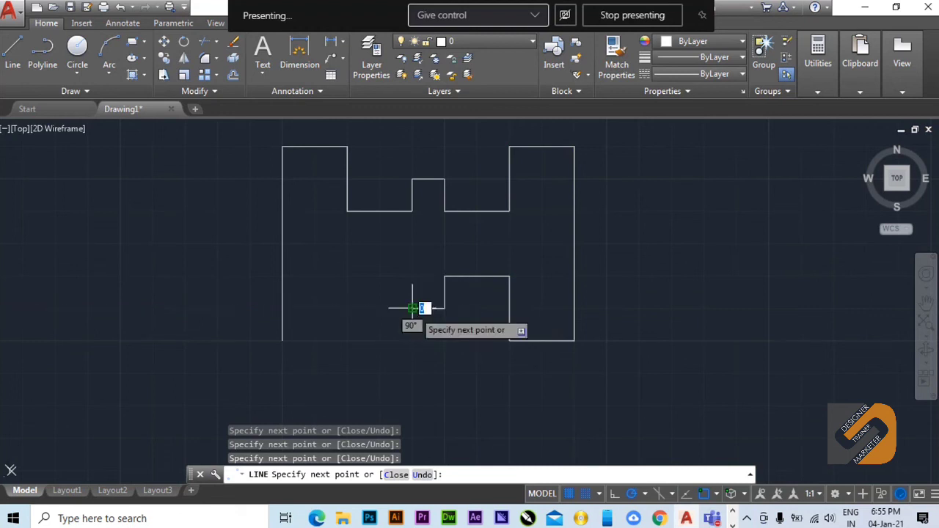
pyautogui.click(347, 276)
pyautogui.click(347, 341)
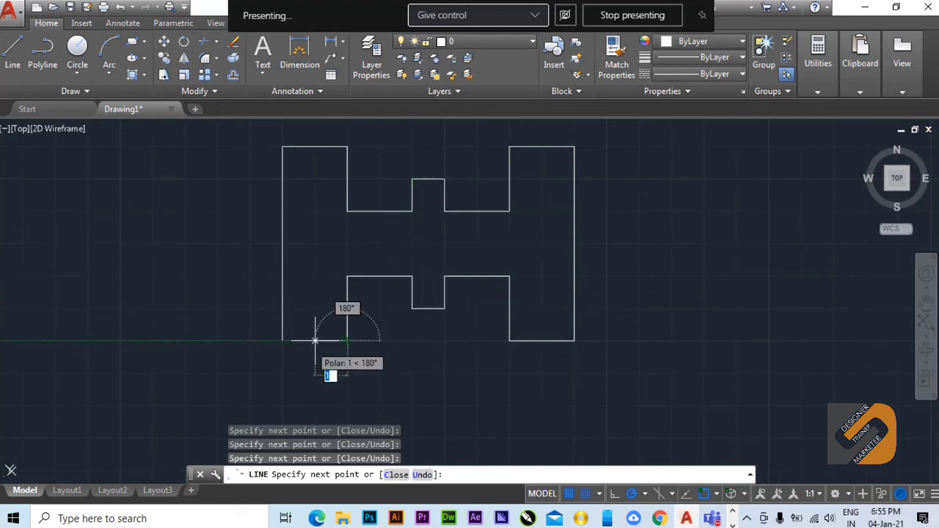
pyautogui.click(284, 340)
pyautogui.rightClick(461, 234)
pyautogui.click(489, 244)
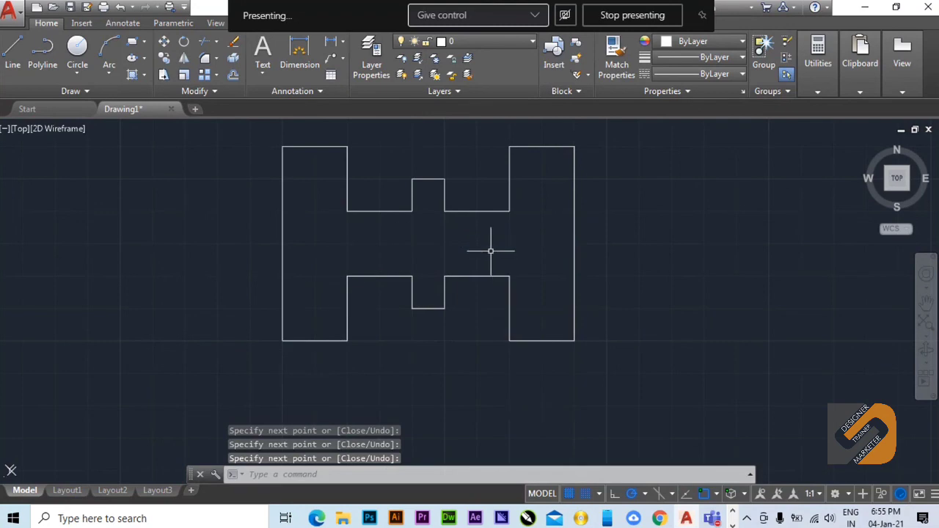
pyautogui.moveTo(520, 318); pyautogui.dragTo(536, 340, button='middle')
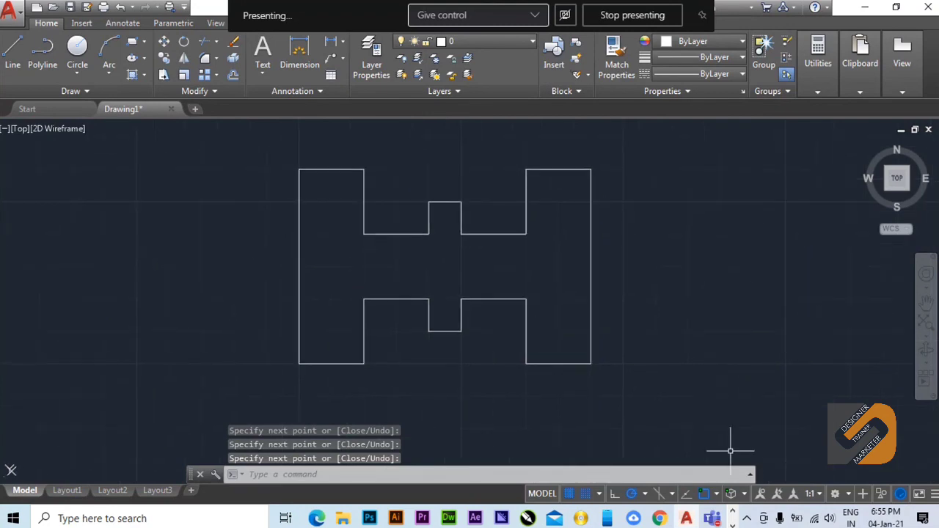
# Switch to the AutoCAD 2D exercises PDF, check the first outline against it and examine the page 2 drawing.
pyautogui.hotkey('alt', 'Tab')
pyautogui.hotkey('alt', 'Tab')
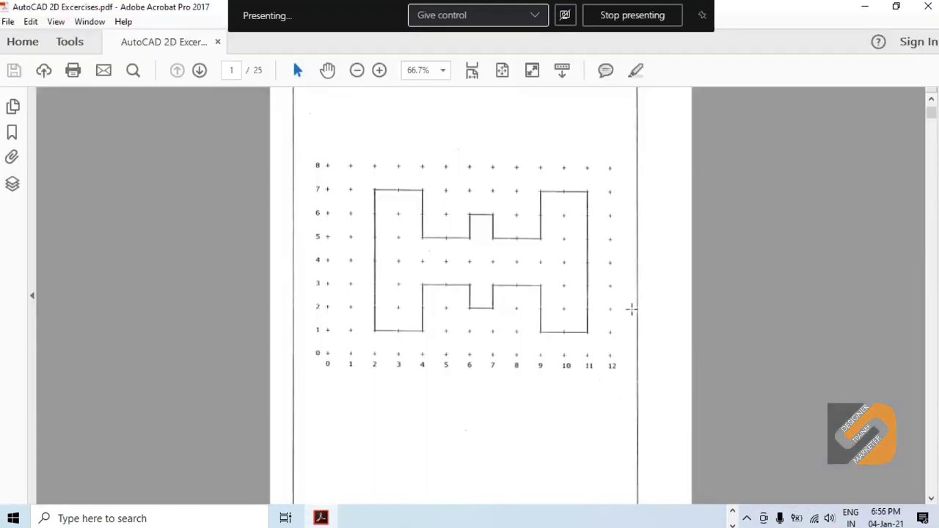
pyautogui.keyDown('ctrl'); pyautogui.scroll(2, 505, 295); pyautogui.keyUp('ctrl')
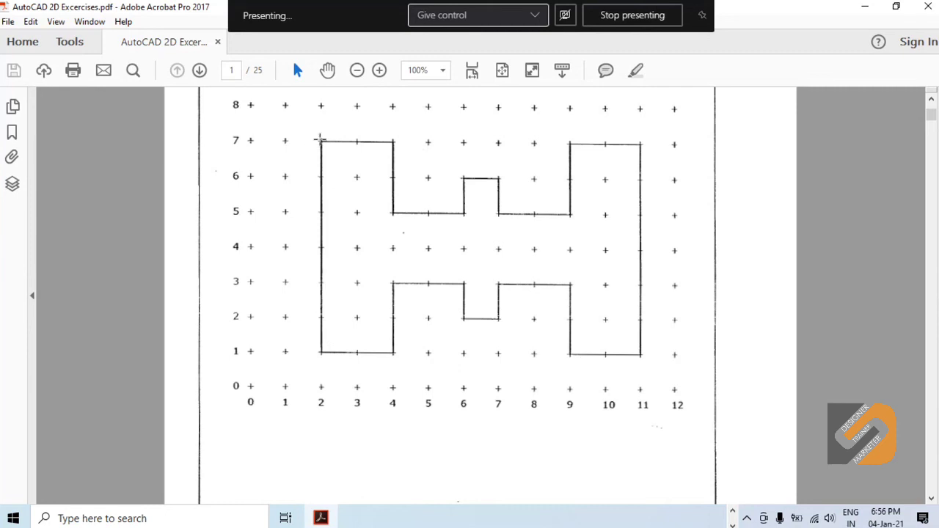
pyautogui.scroll(-15, 621, 282)
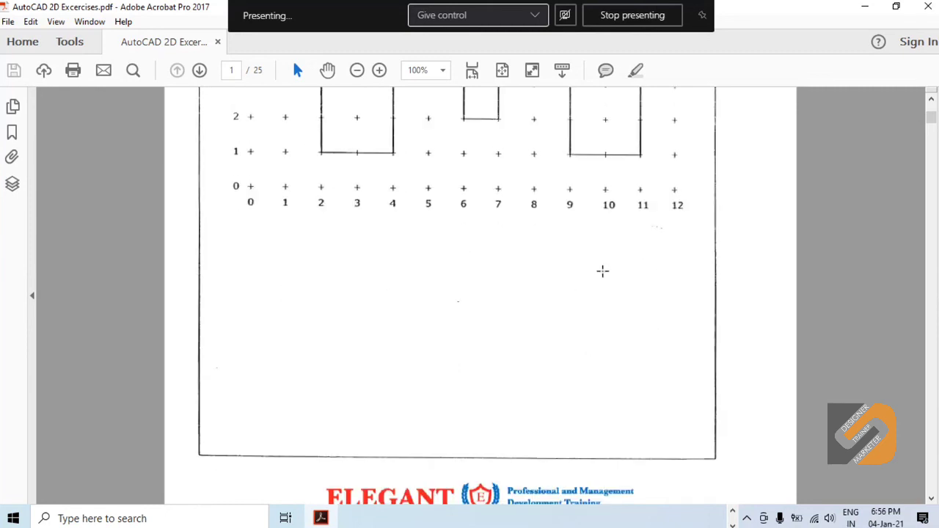
pyautogui.scroll(1, 625, 302)
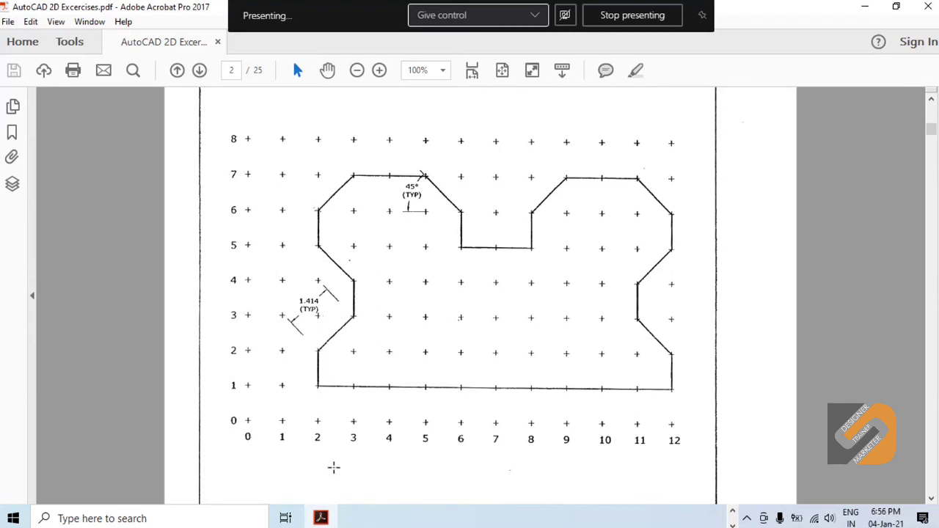
# In AutoCAD, draw the page 2 outline's left edge beside the first shape, alternating 1-unit verticals with 1-by-1 diagonals leaning right, then left.
pyautogui.hotkey('alt', 'Tab')
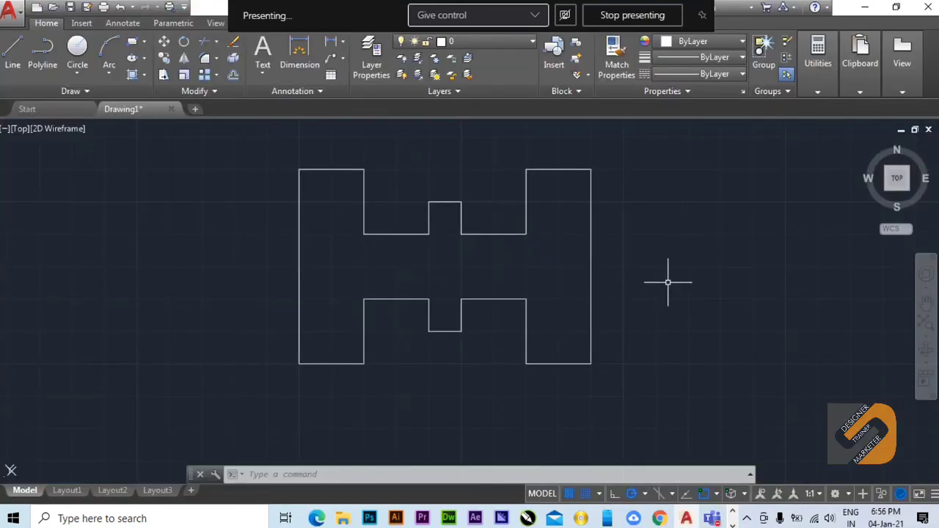
pyautogui.moveTo(667, 277)
pyautogui.mouseDown(button='middle')
pyautogui.moveTo(600, 289)
pyautogui.moveTo(417, 285)
pyautogui.mouseUp(button='middle')
pyautogui.click(12, 55)
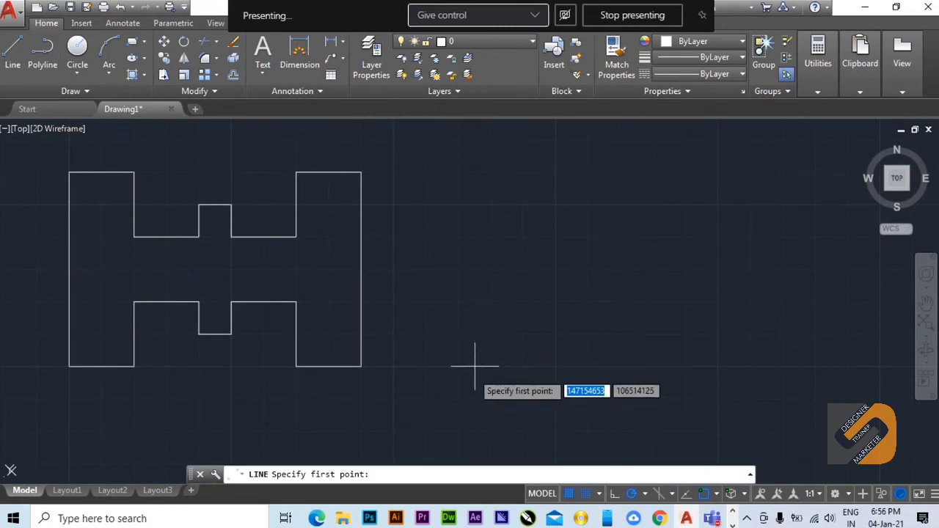
pyautogui.click(491, 367)
pyautogui.click(491, 334)
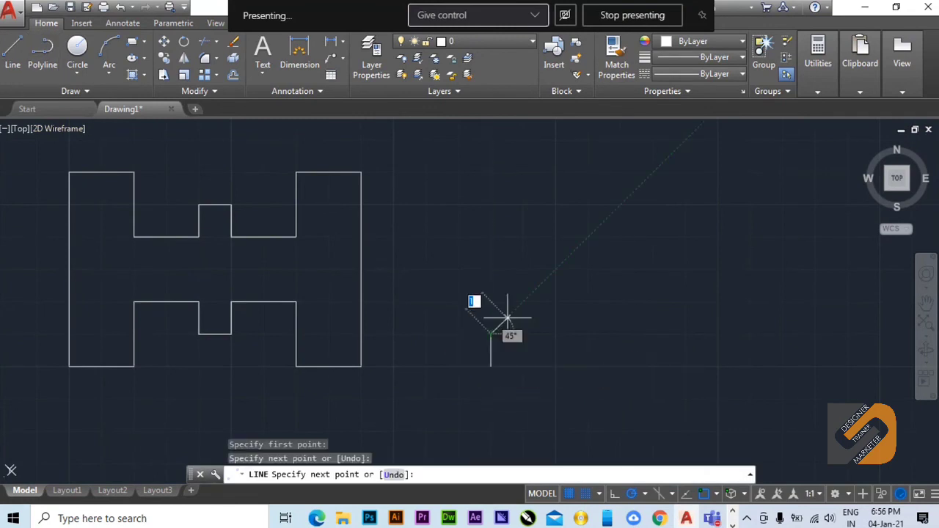
pyautogui.scroll(8, 523, 301)
pyautogui.scroll(-4, 472, 279)
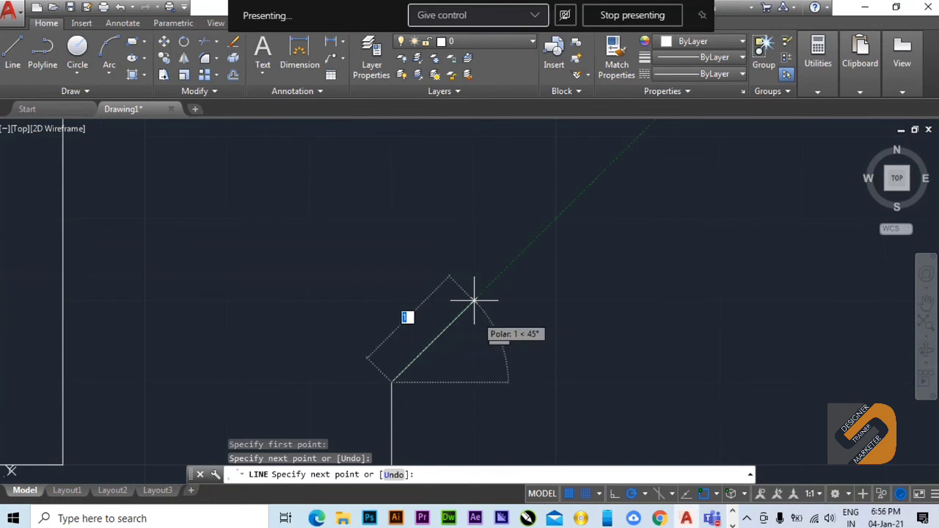
pyautogui.click(475, 300)
pyautogui.scroll(-4, 477, 306)
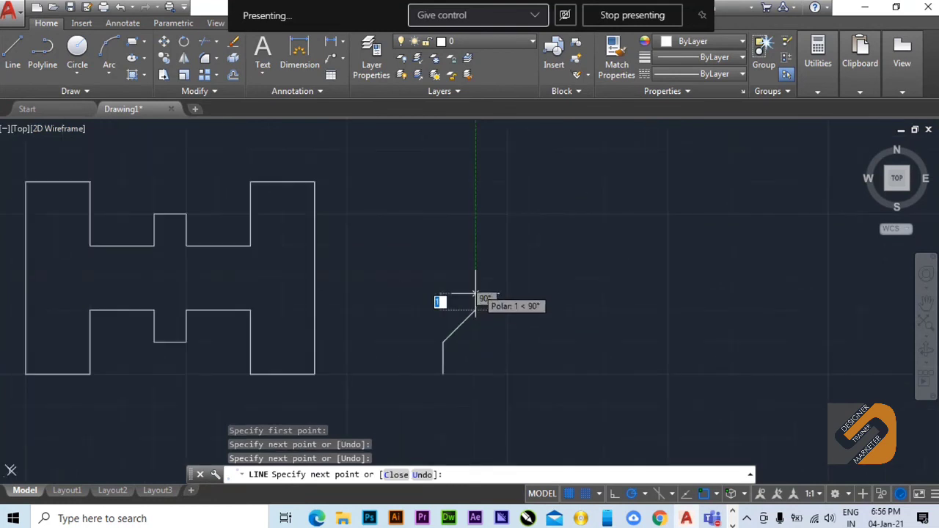
pyautogui.click(443, 247)
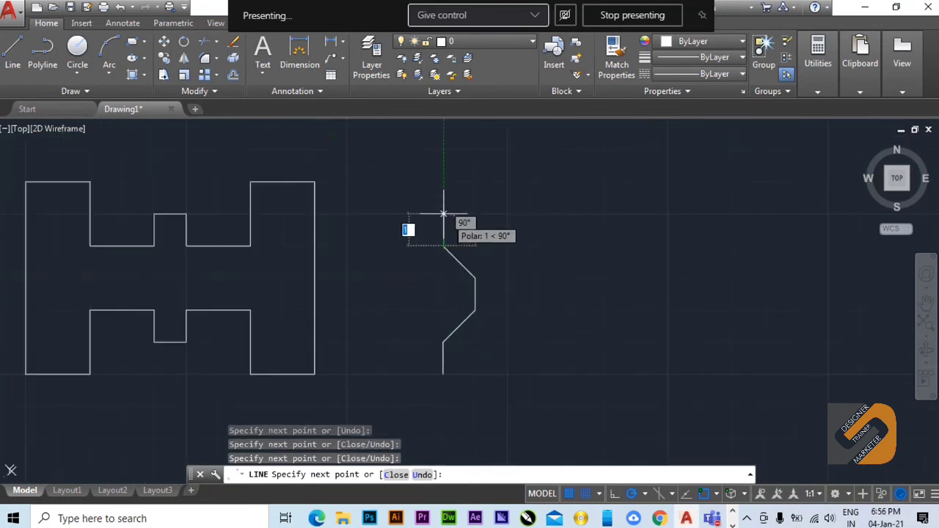
pyautogui.click(443, 214)
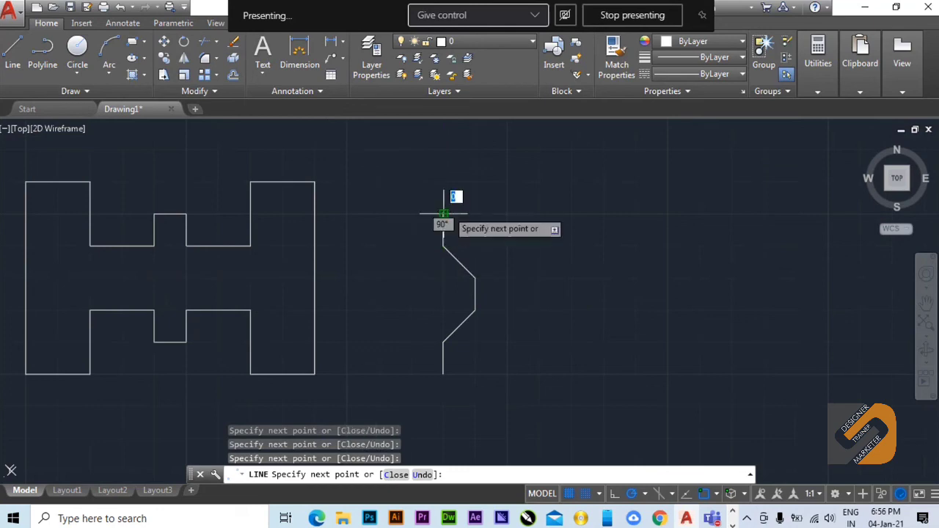
# Continue the top edge diagonally up, 2 units right, diagonally down, 1 right, diagonally up, 2 right and 1 down, and end the line.
pyautogui.click(476, 182)
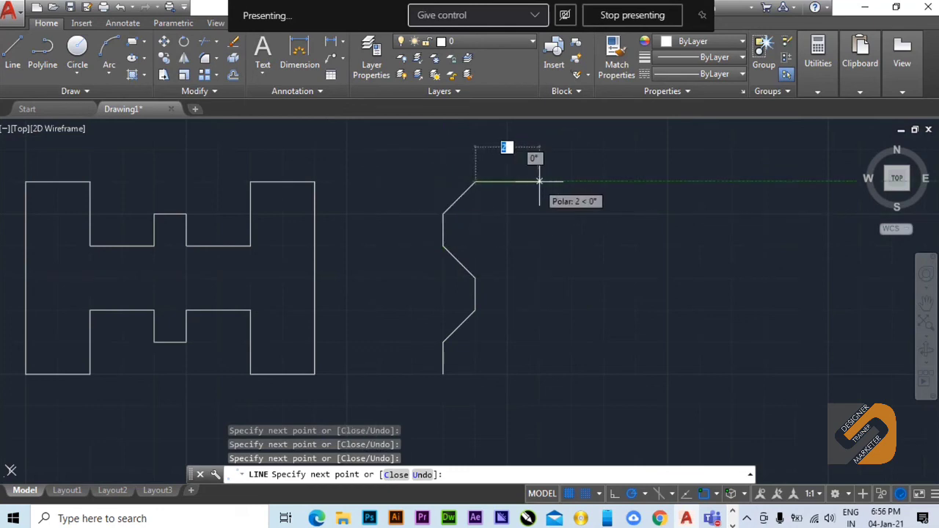
pyautogui.click(540, 182)
pyautogui.click(572, 213)
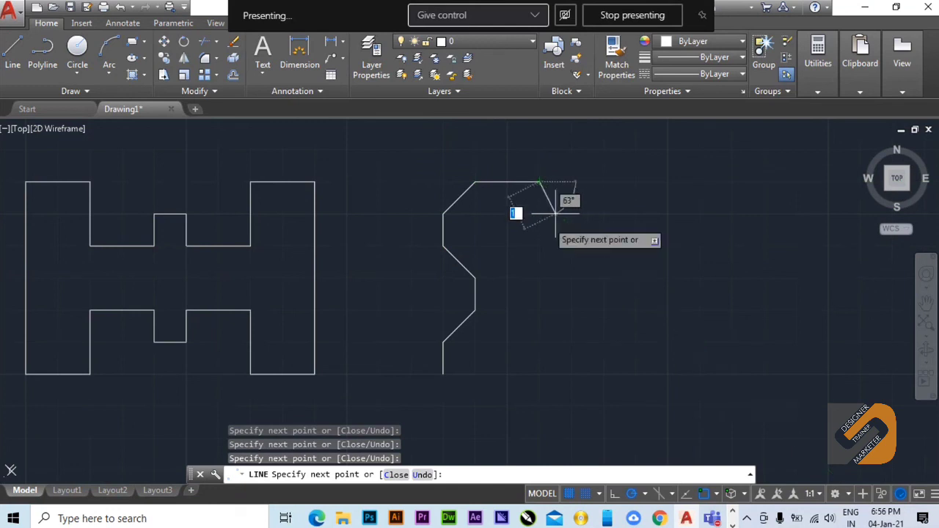
pyautogui.click(604, 214)
pyautogui.click(635, 181)
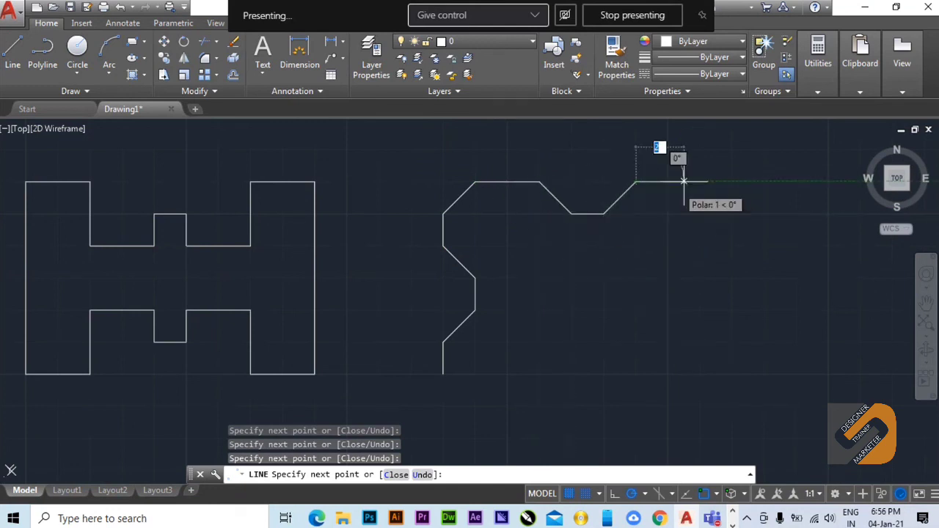
pyautogui.click(701, 181)
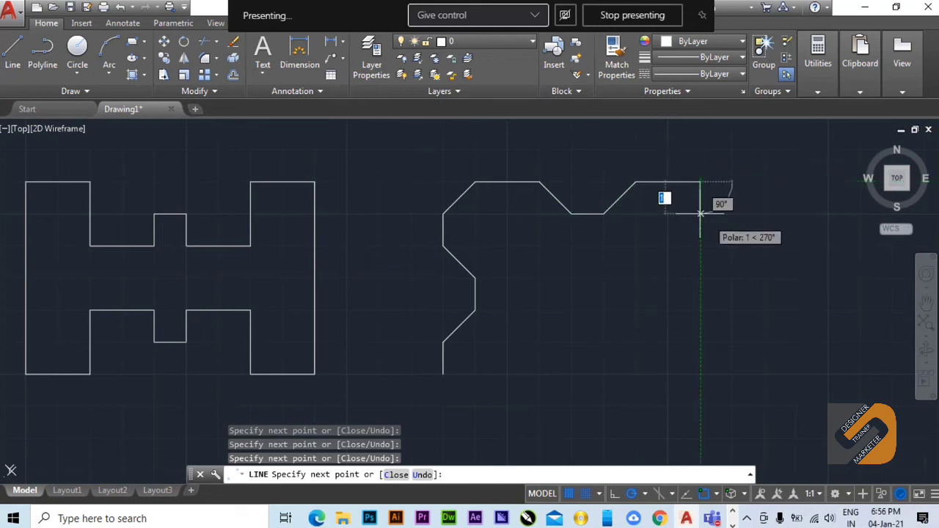
pyautogui.click(700, 214)
pyautogui.rightClick(489, 310)
pyautogui.click(514, 314)
# Draw a 1-unit horizontal reference line to the right from the lower end of the outline's lowest diagonal.
pyautogui.scroll(6, 461, 346)
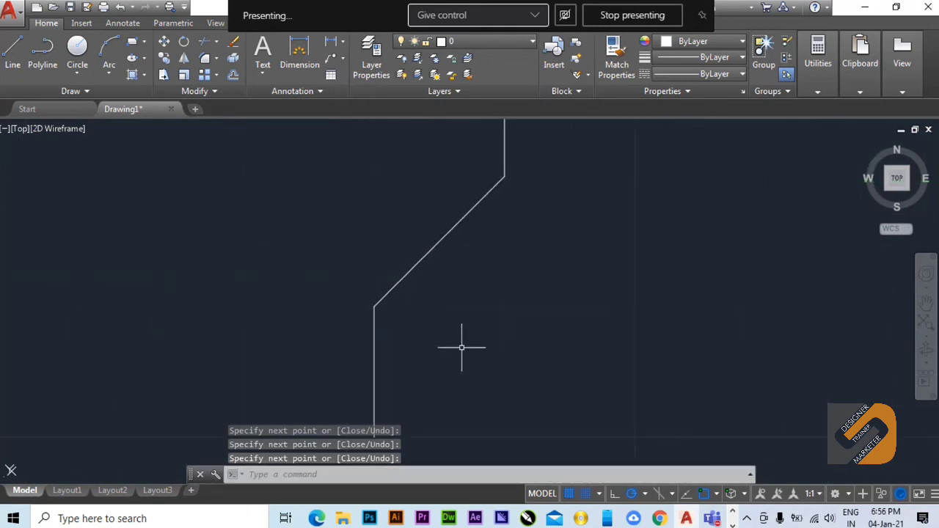
pyautogui.scroll(3, 415, 340)
pyautogui.scroll(-3, 413, 353)
pyautogui.scroll(-2, 394, 384)
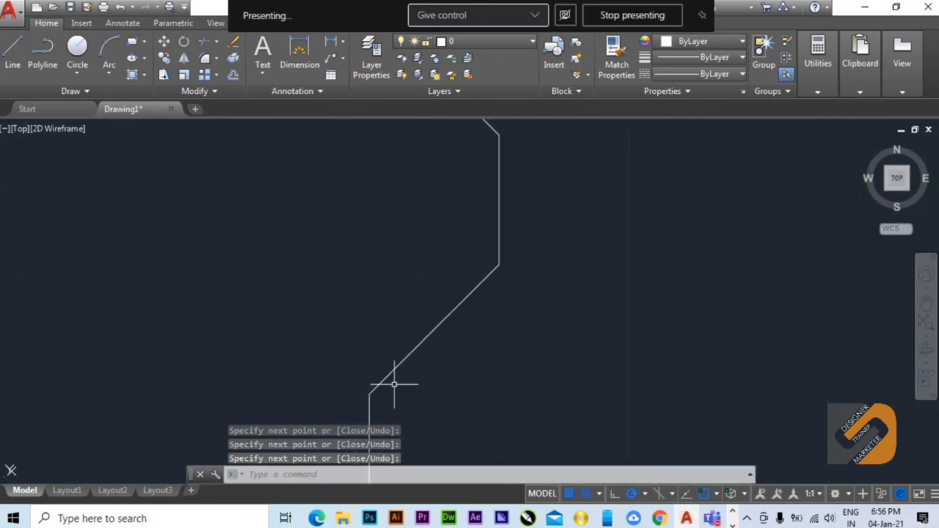
pyautogui.scroll(2, 388, 315)
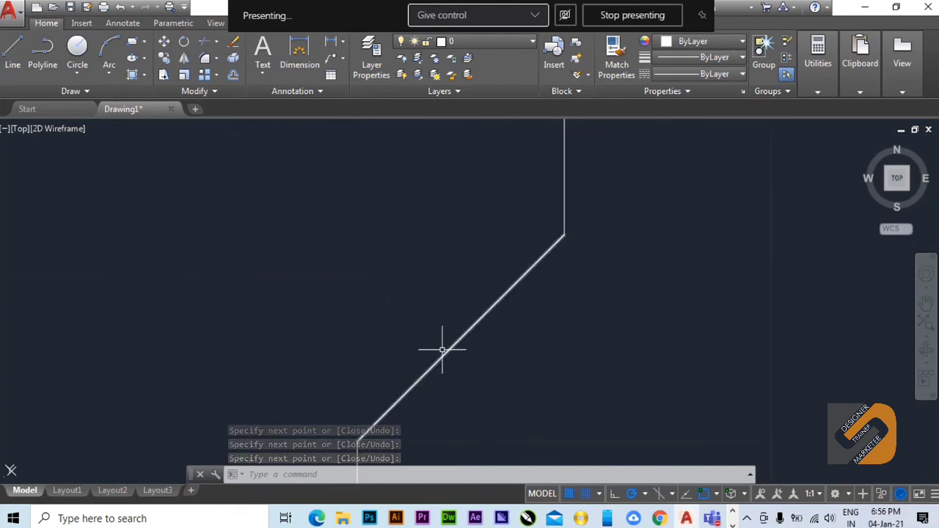
pyautogui.scroll(-3, 404, 331)
pyautogui.scroll(1, 405, 335)
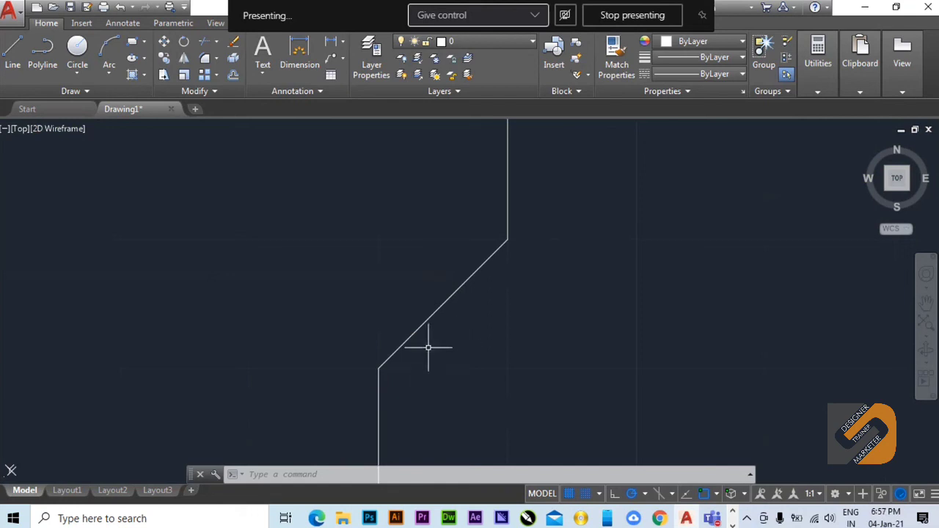
pyautogui.click(13, 50)
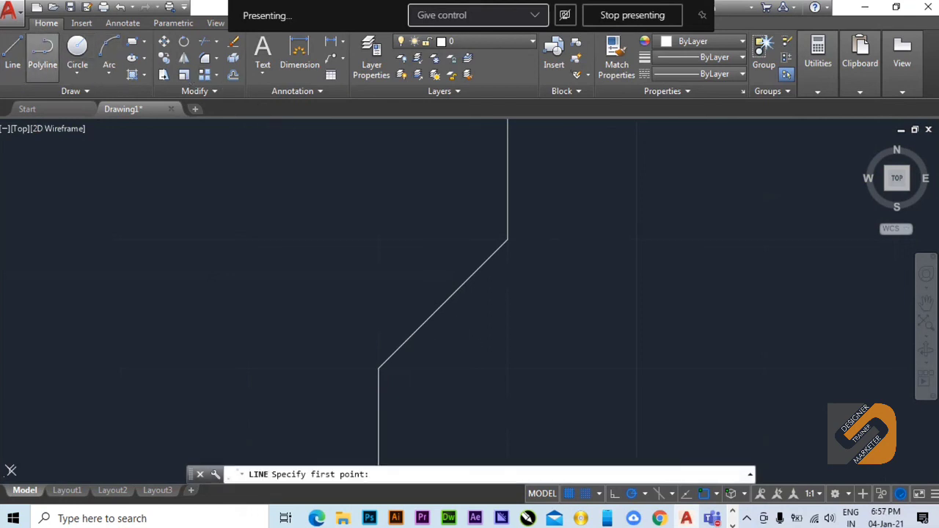
pyautogui.click(379, 367)
pyautogui.click(507, 369)
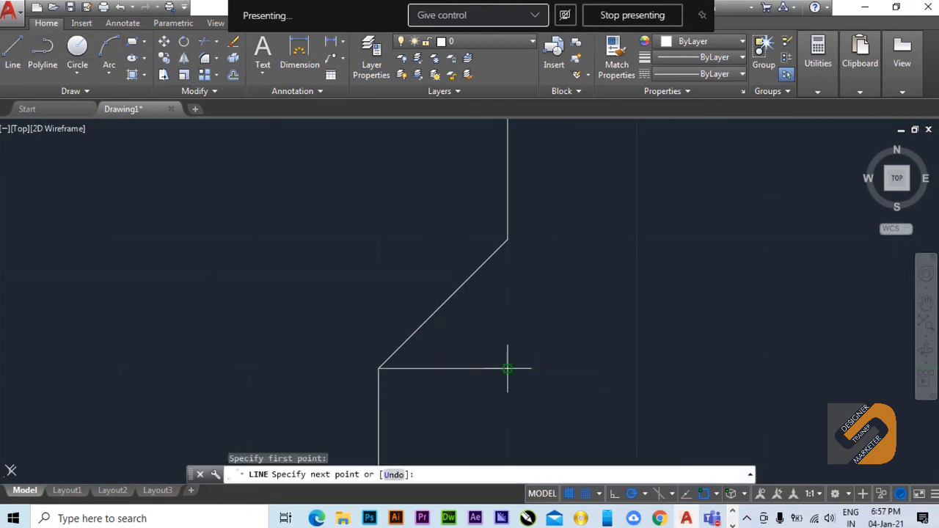
pyautogui.rightClick(564, 271)
pyautogui.click(581, 280)
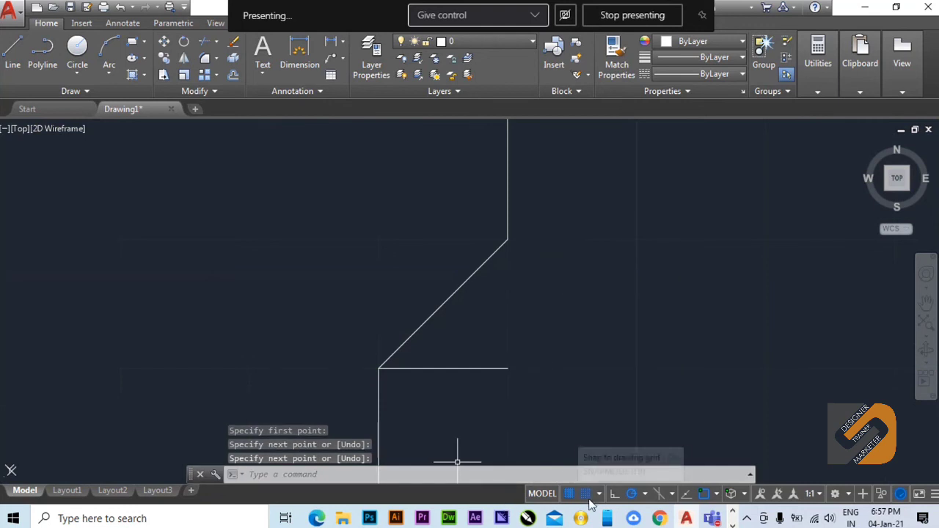
# Turn off snap to grid and add an angular dimension between the lowest diagonal and the horizontal reference line.
pyautogui.click(586, 493)
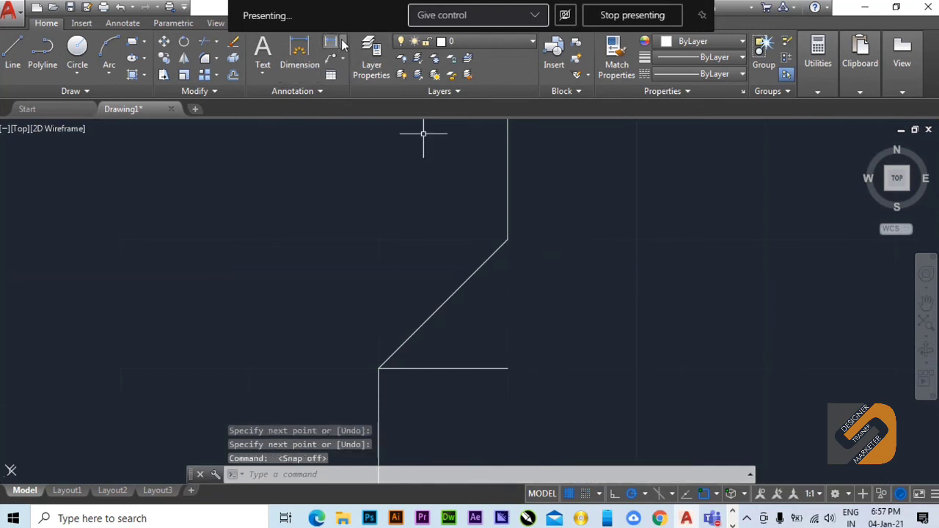
pyautogui.click(343, 43)
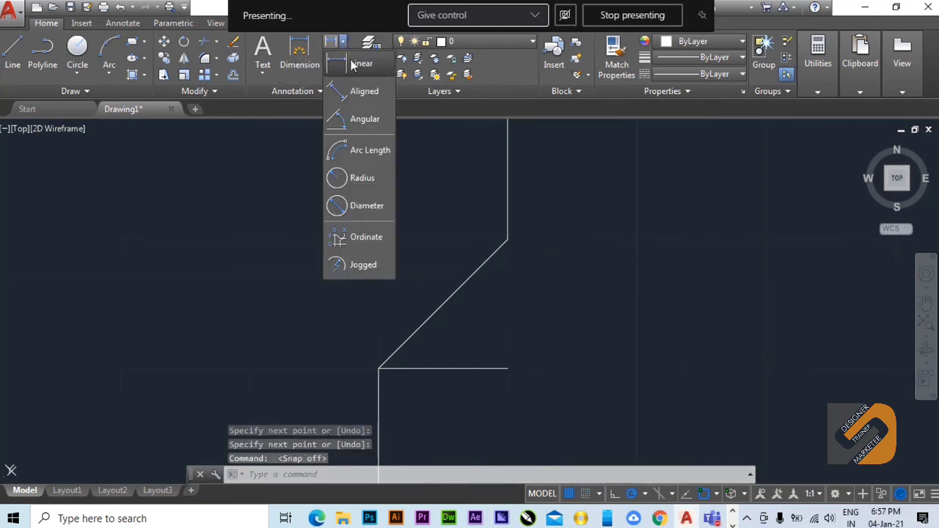
pyautogui.click(365, 120)
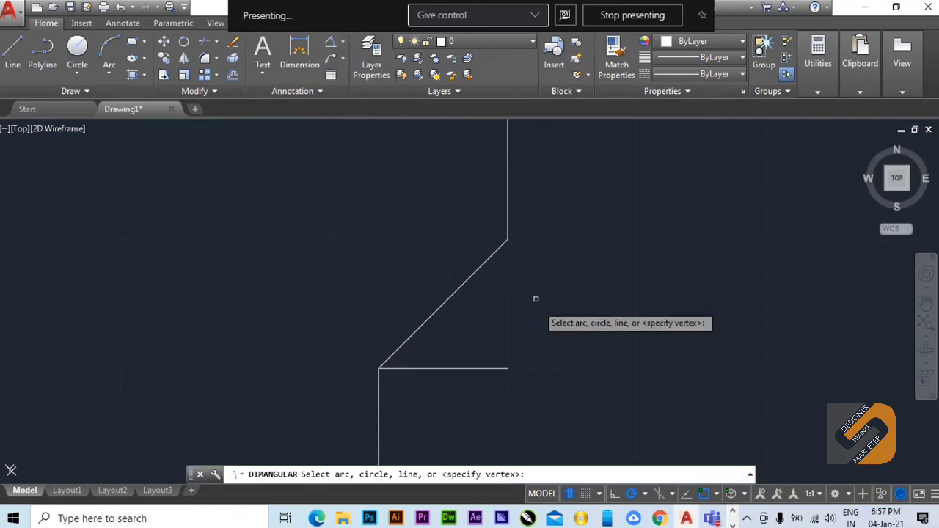
pyautogui.click(446, 303)
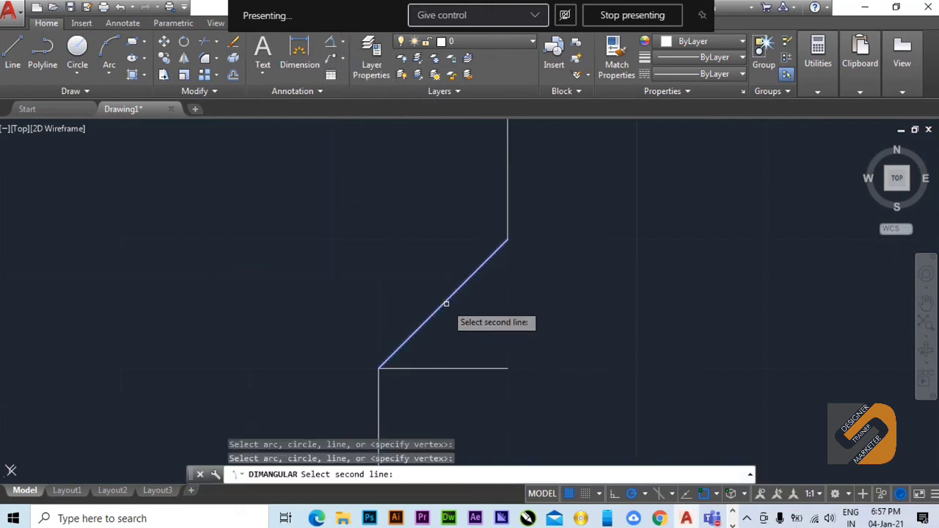
pyautogui.click(473, 368)
pyautogui.click(493, 359)
pyautogui.scroll(6, 543, 402)
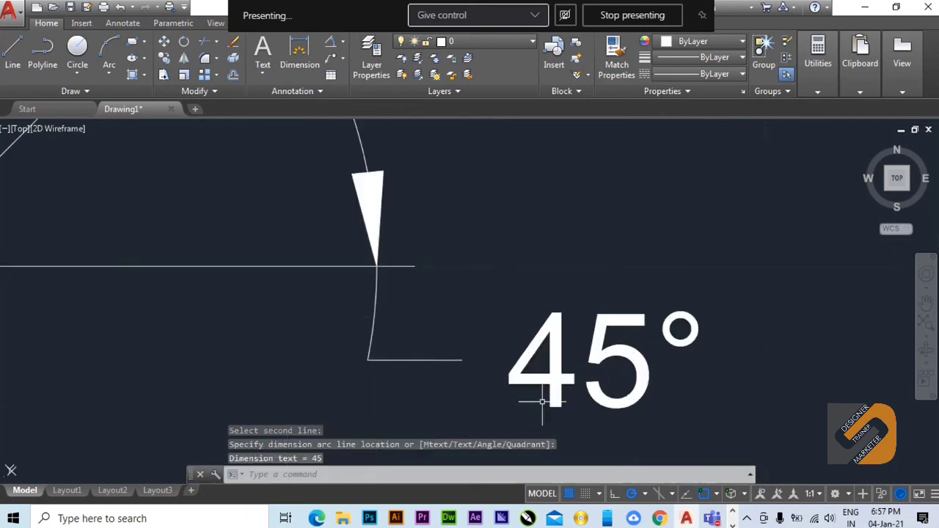
pyautogui.scroll(-2, 542, 402)
pyautogui.scroll(-1, 382, 301)
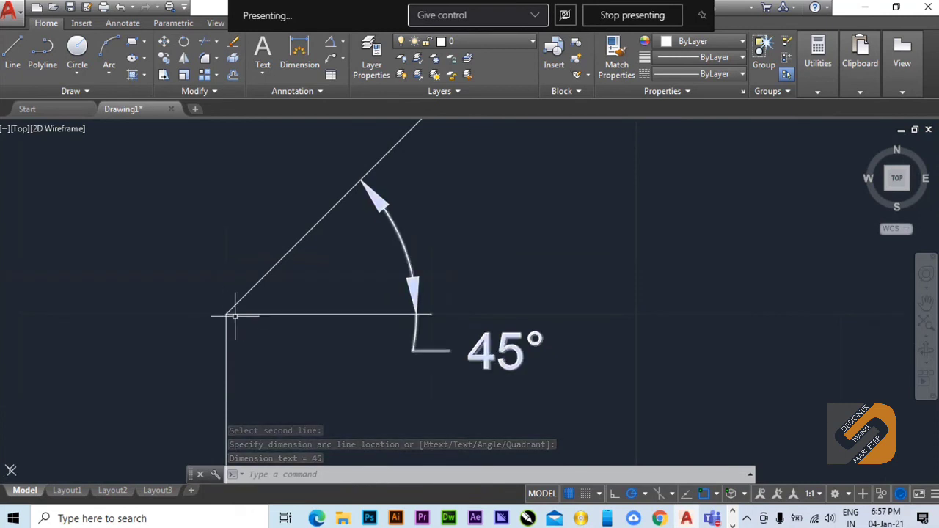
# Delete the horizontal reference line beneath the diagonal, keeping the angular dimension.
pyautogui.click(329, 315)
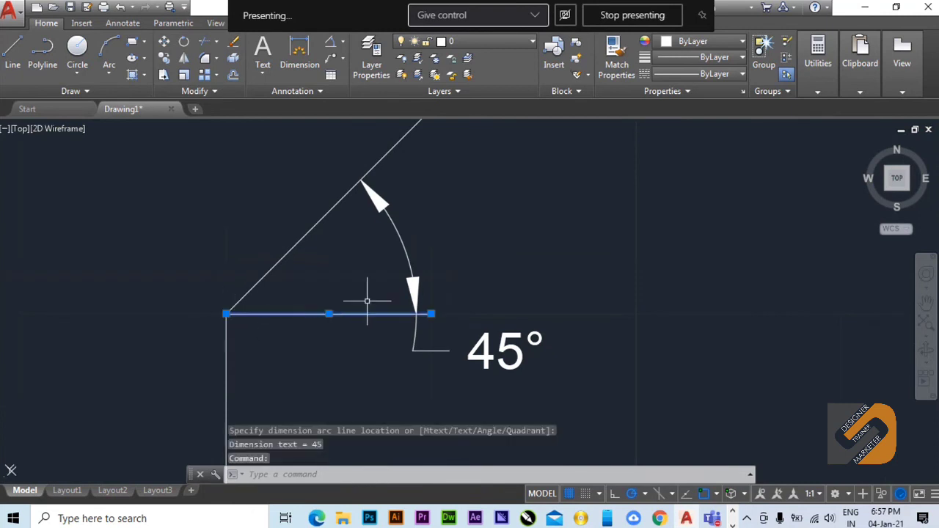
pyautogui.press('Delete')
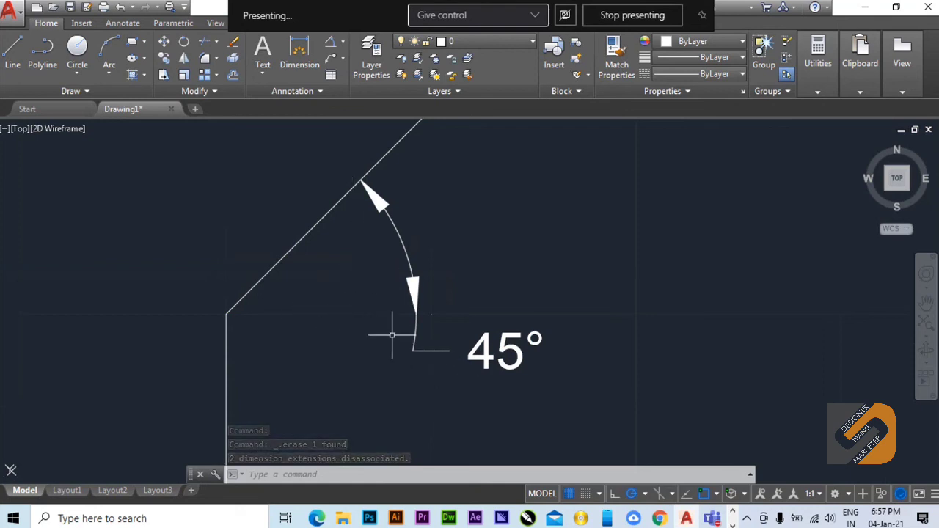
pyautogui.scroll(-2, 392, 336)
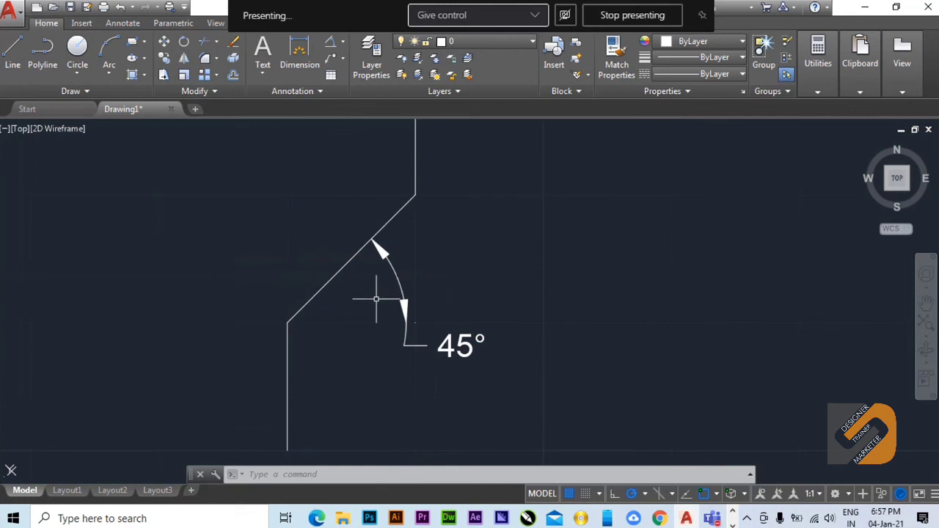
pyautogui.scroll(2, 376, 298)
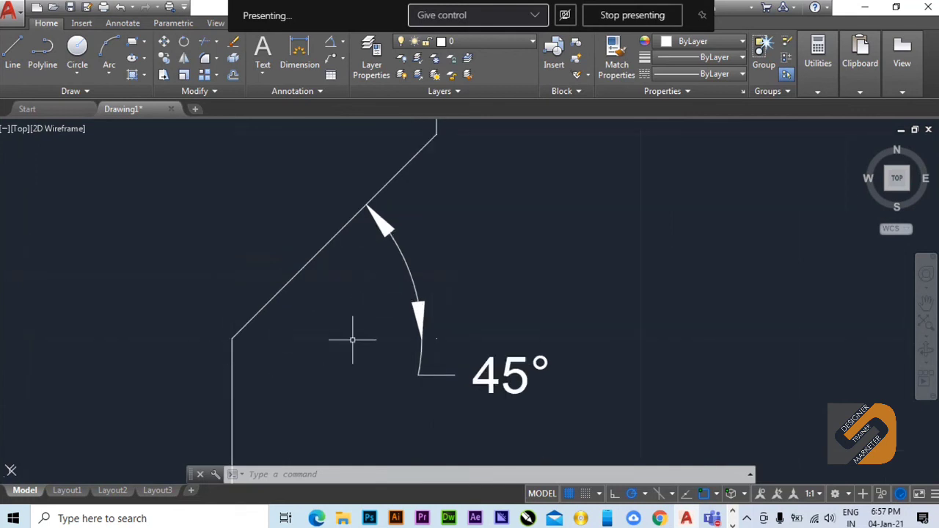